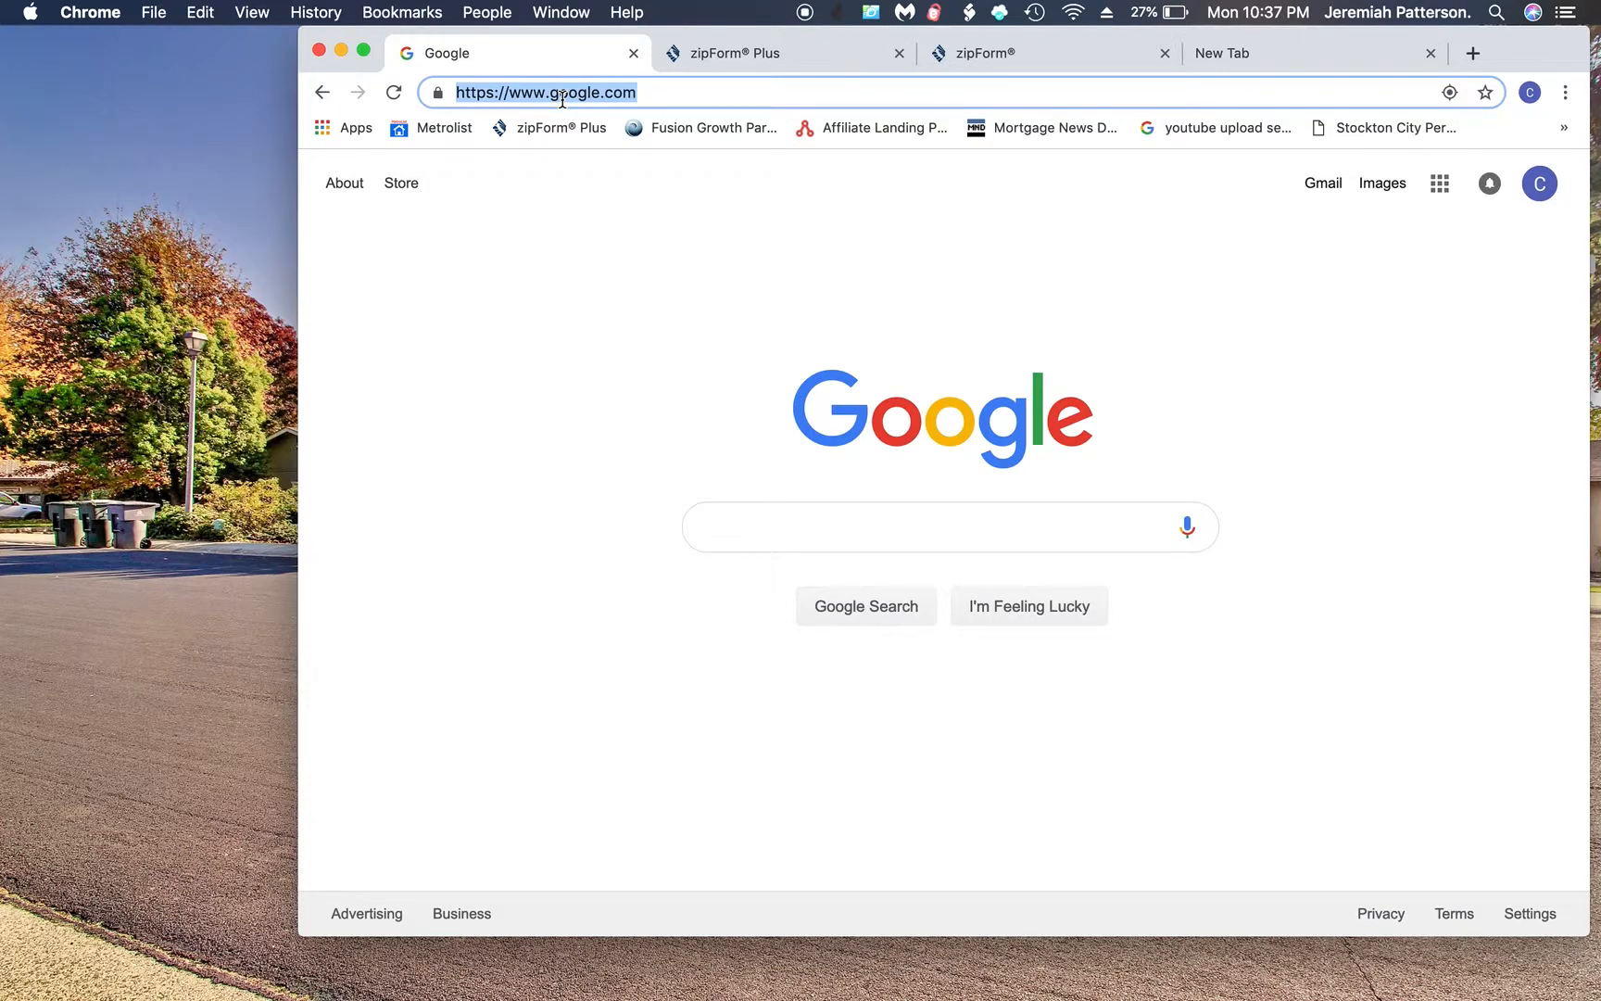
- Search Google for 'metrolist prospector' from Chrome's address bar
type("metrolist")
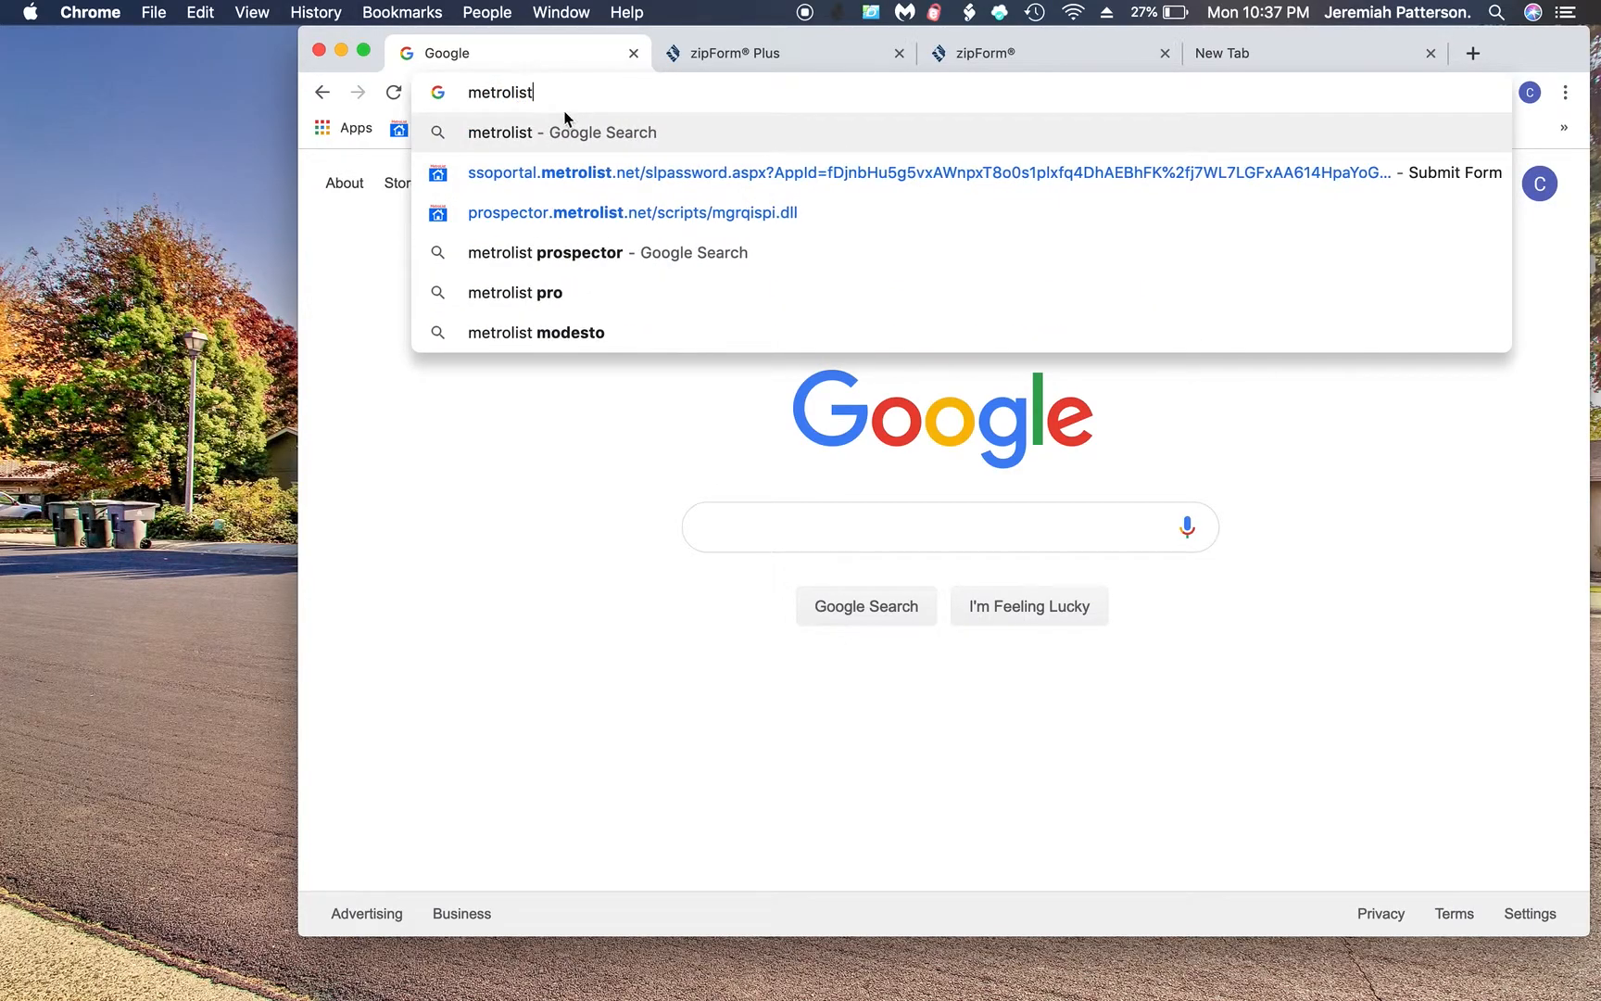
left_click(583, 250)
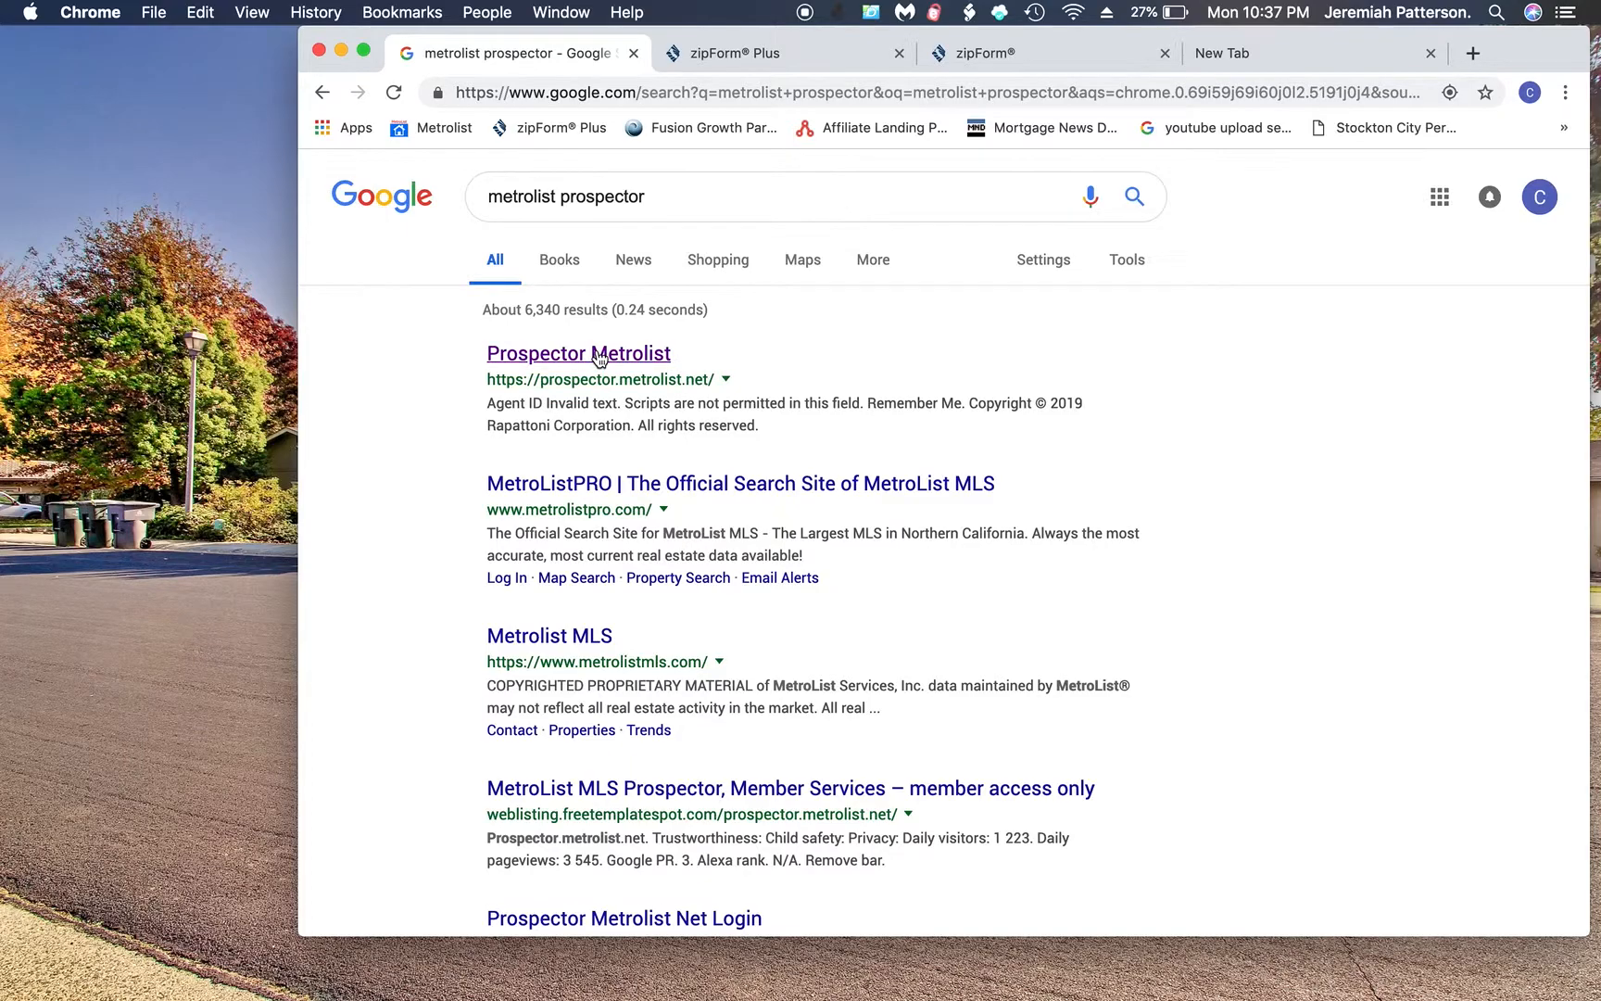
- Open Prospector Metrolist, sign in with the agent ID and password, and end the earlier session
left_click(599, 357)
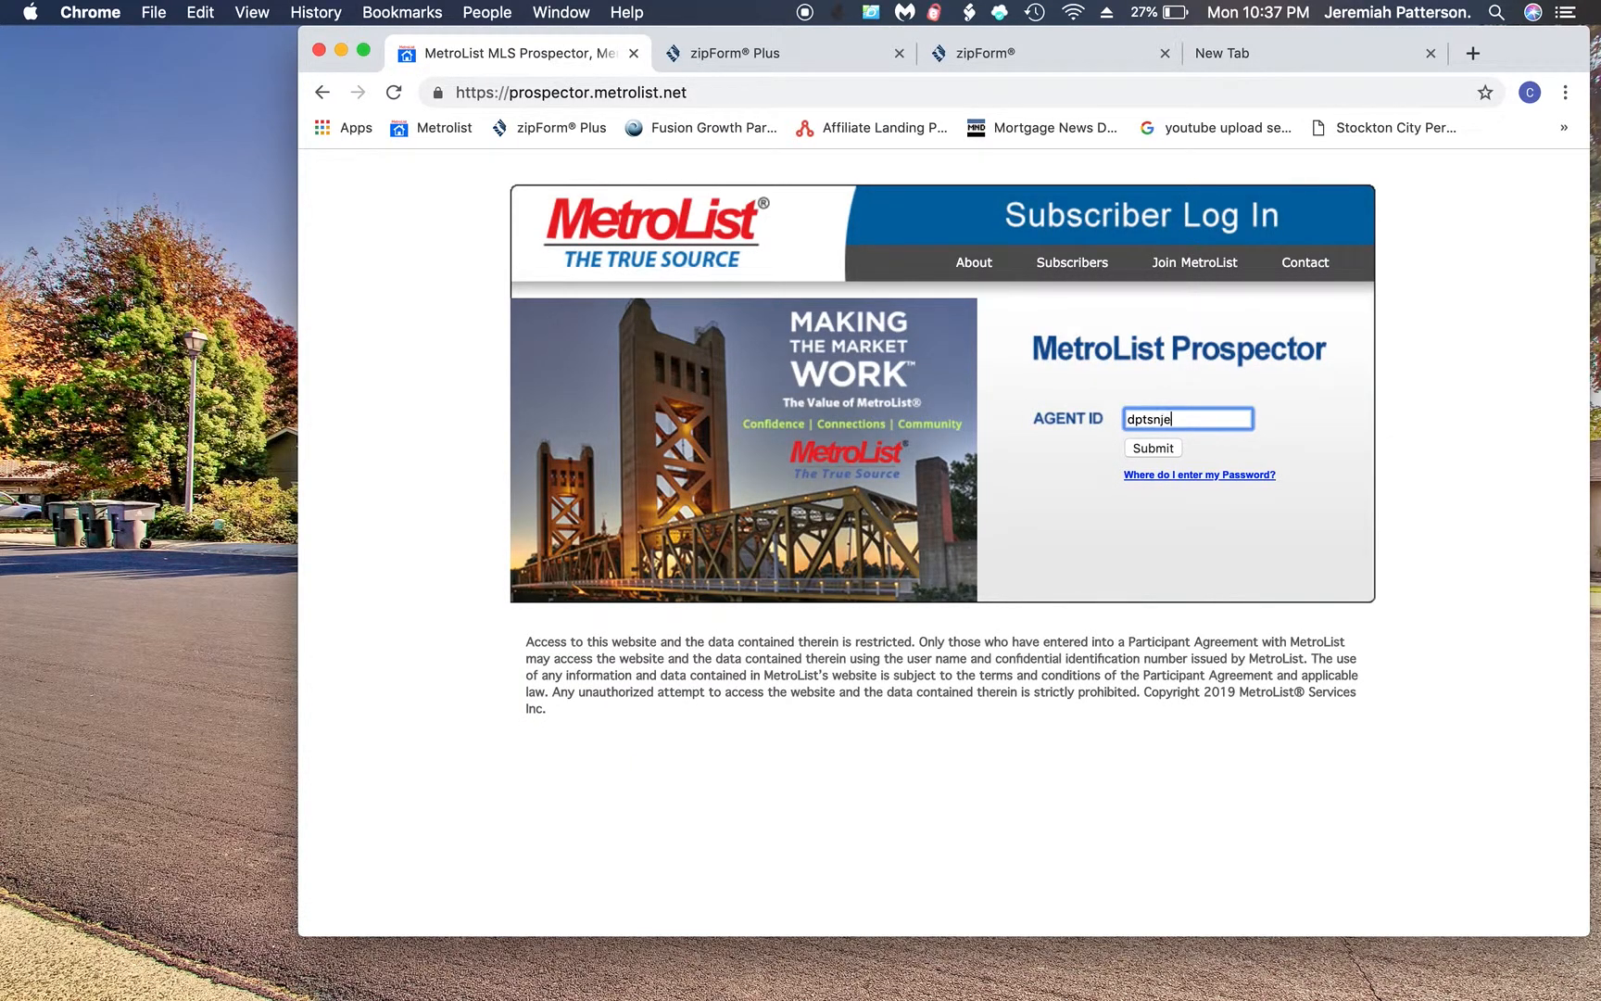
left_click(1153, 419)
key("BackSpace")
left_click(1159, 451)
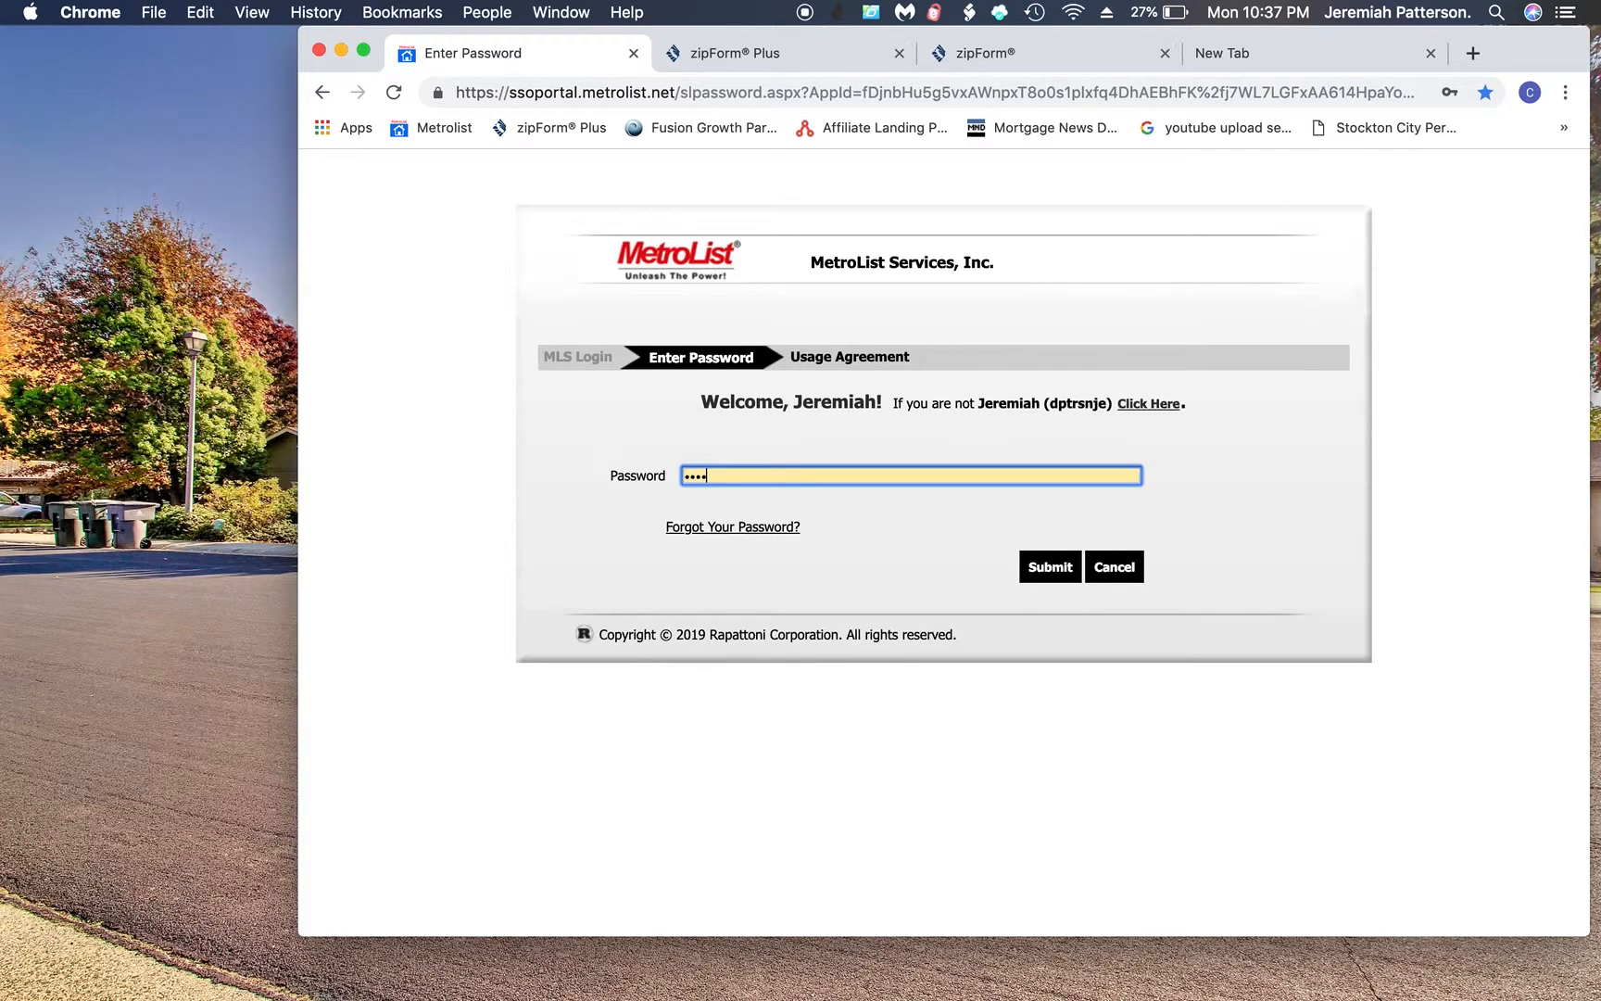
left_click(1050, 573)
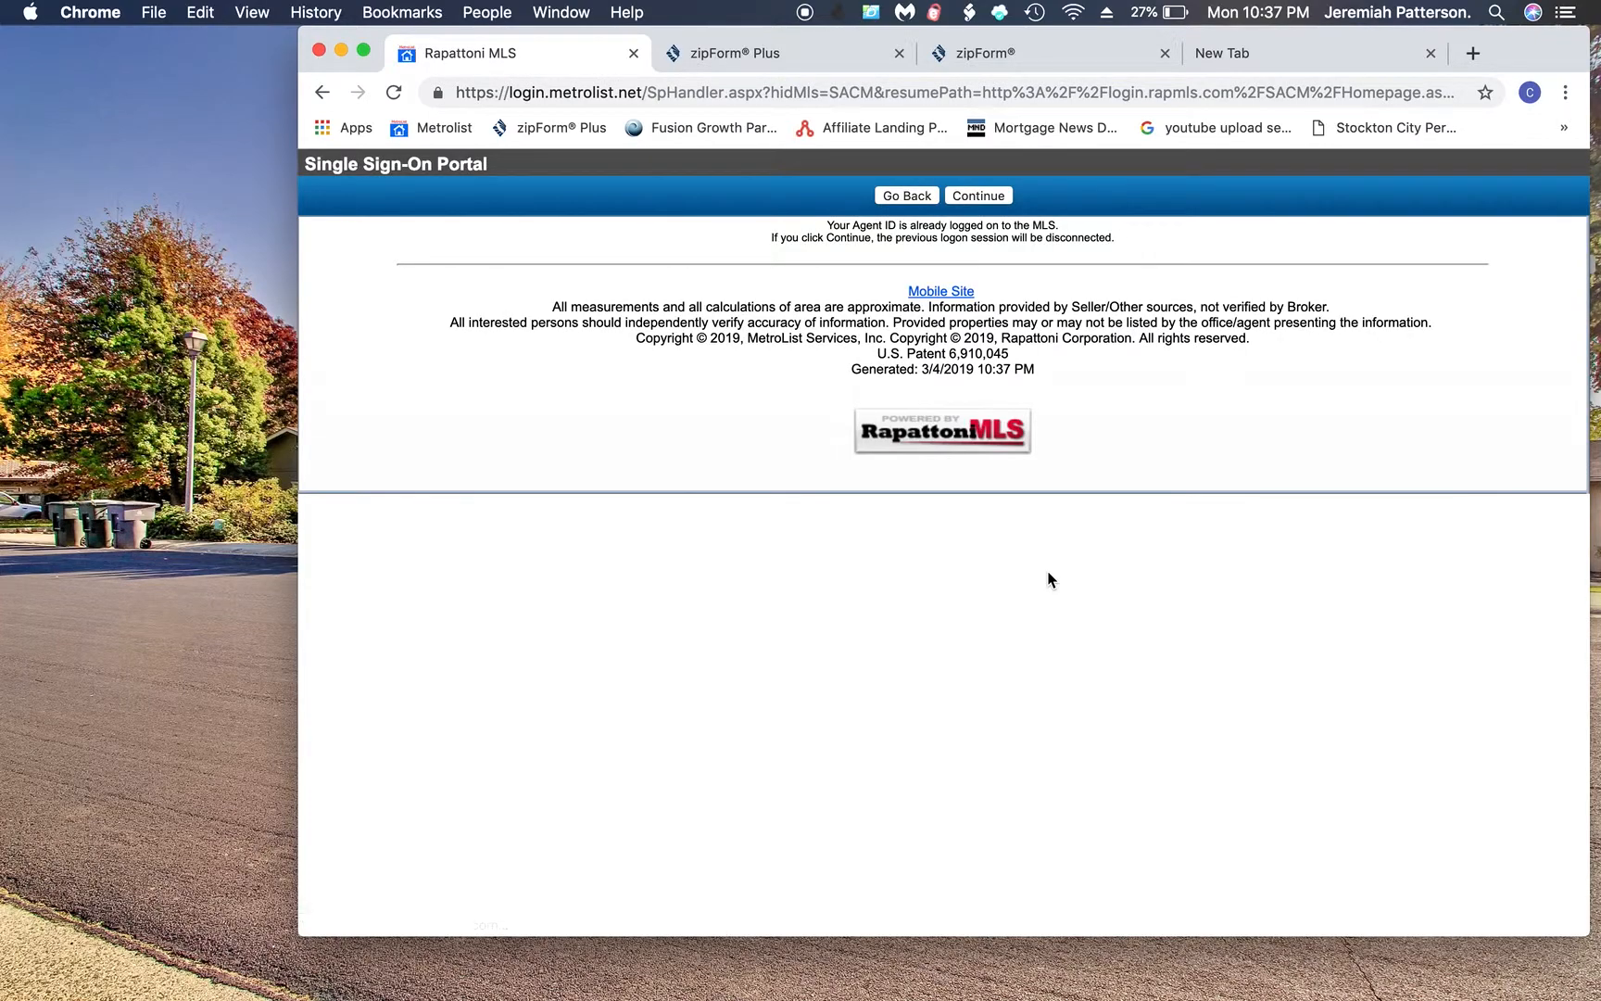
left_click(980, 197)
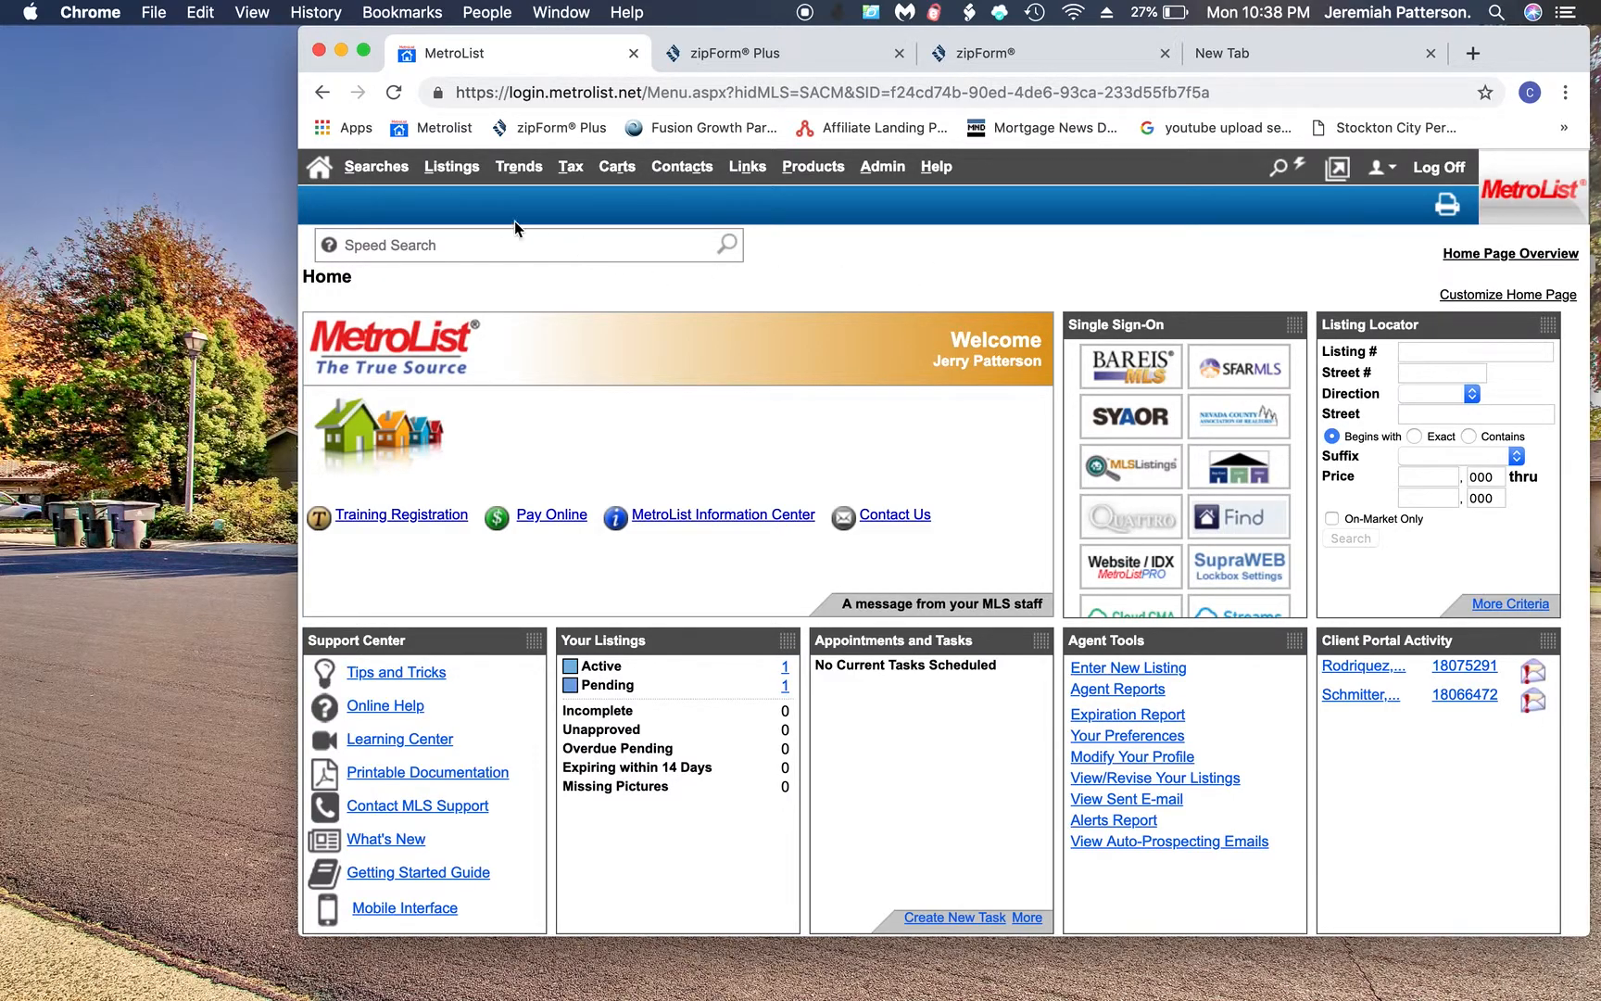
left_click(380, 168)
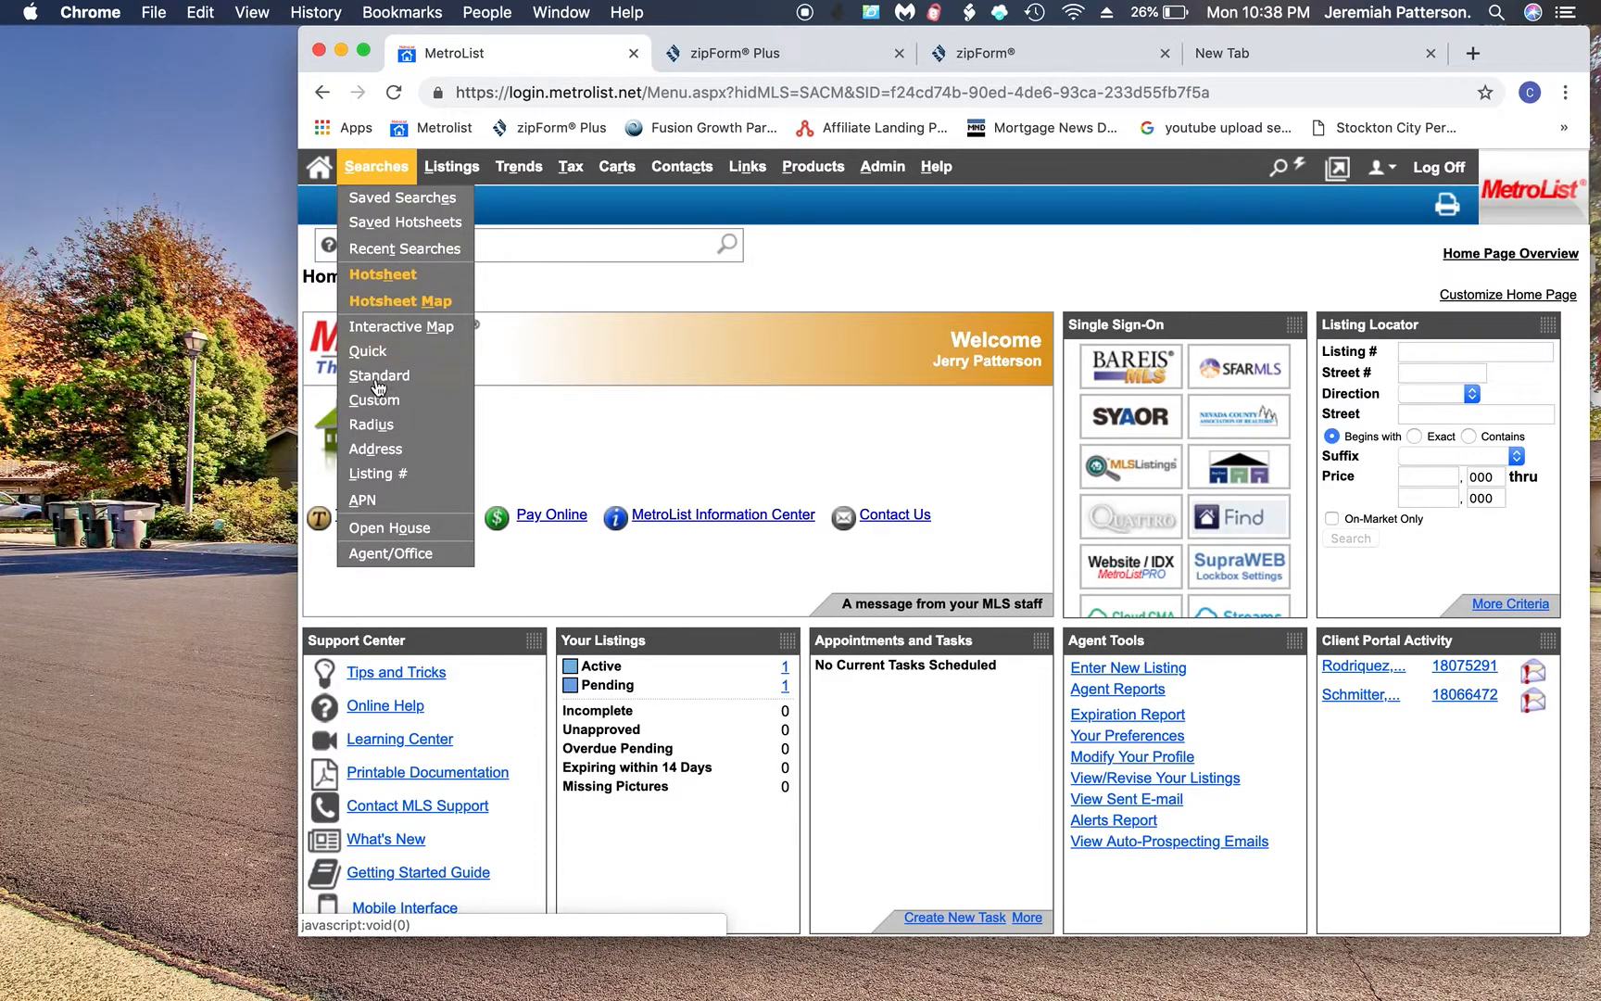
left_click(380, 426)
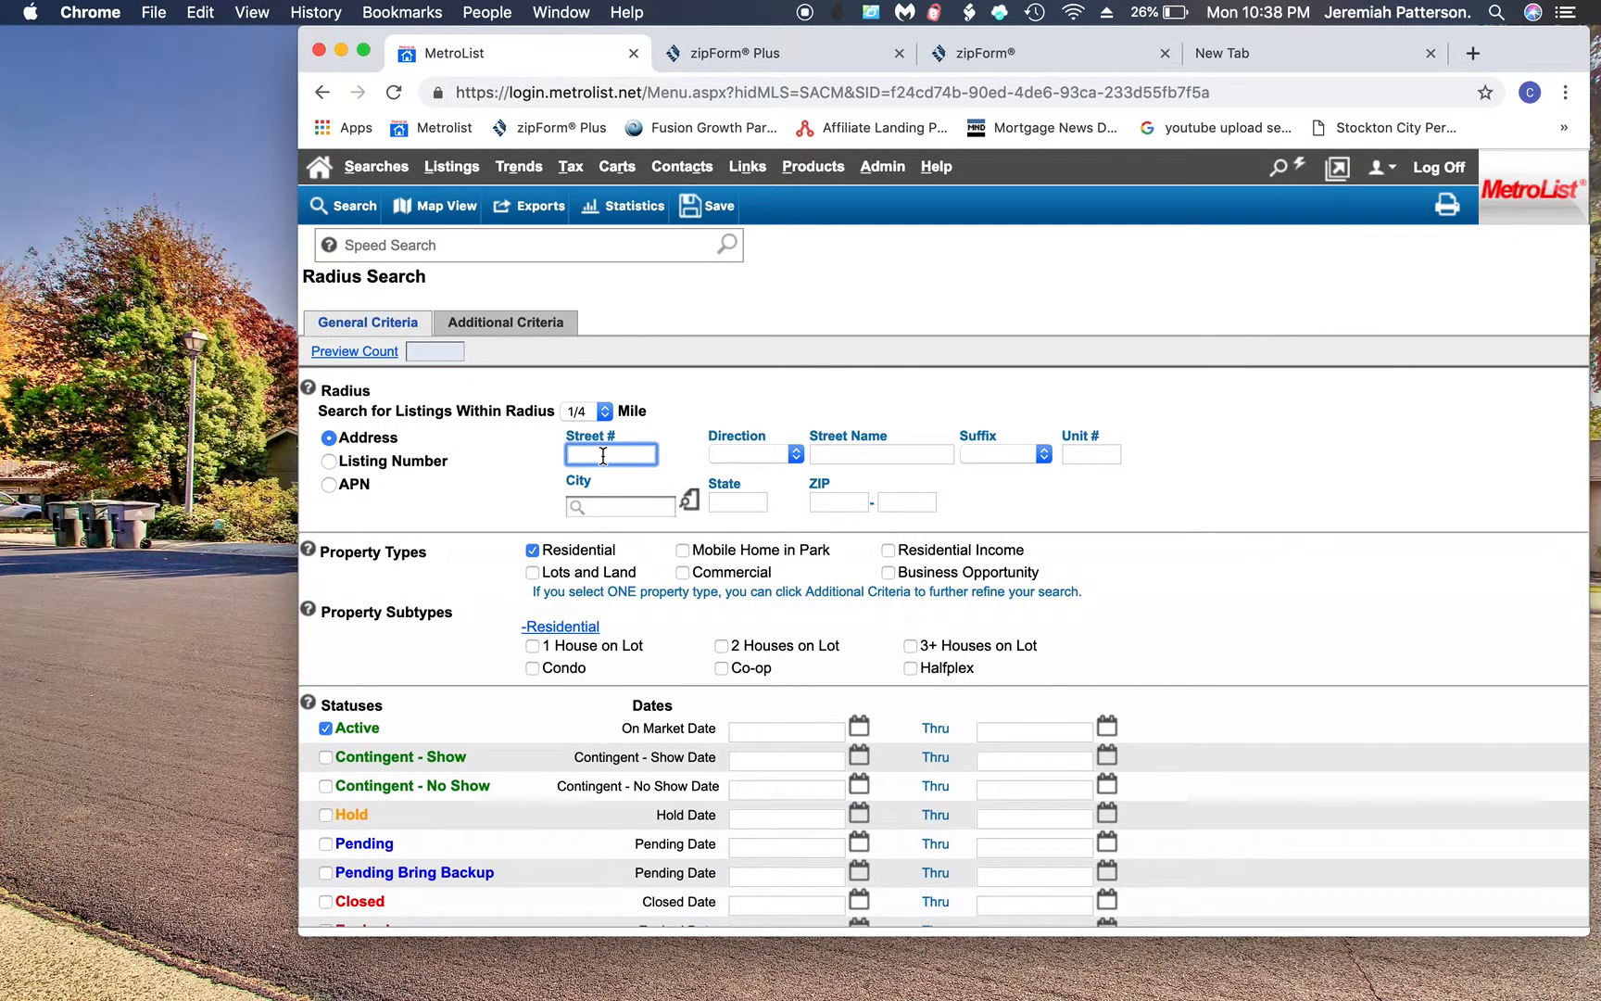
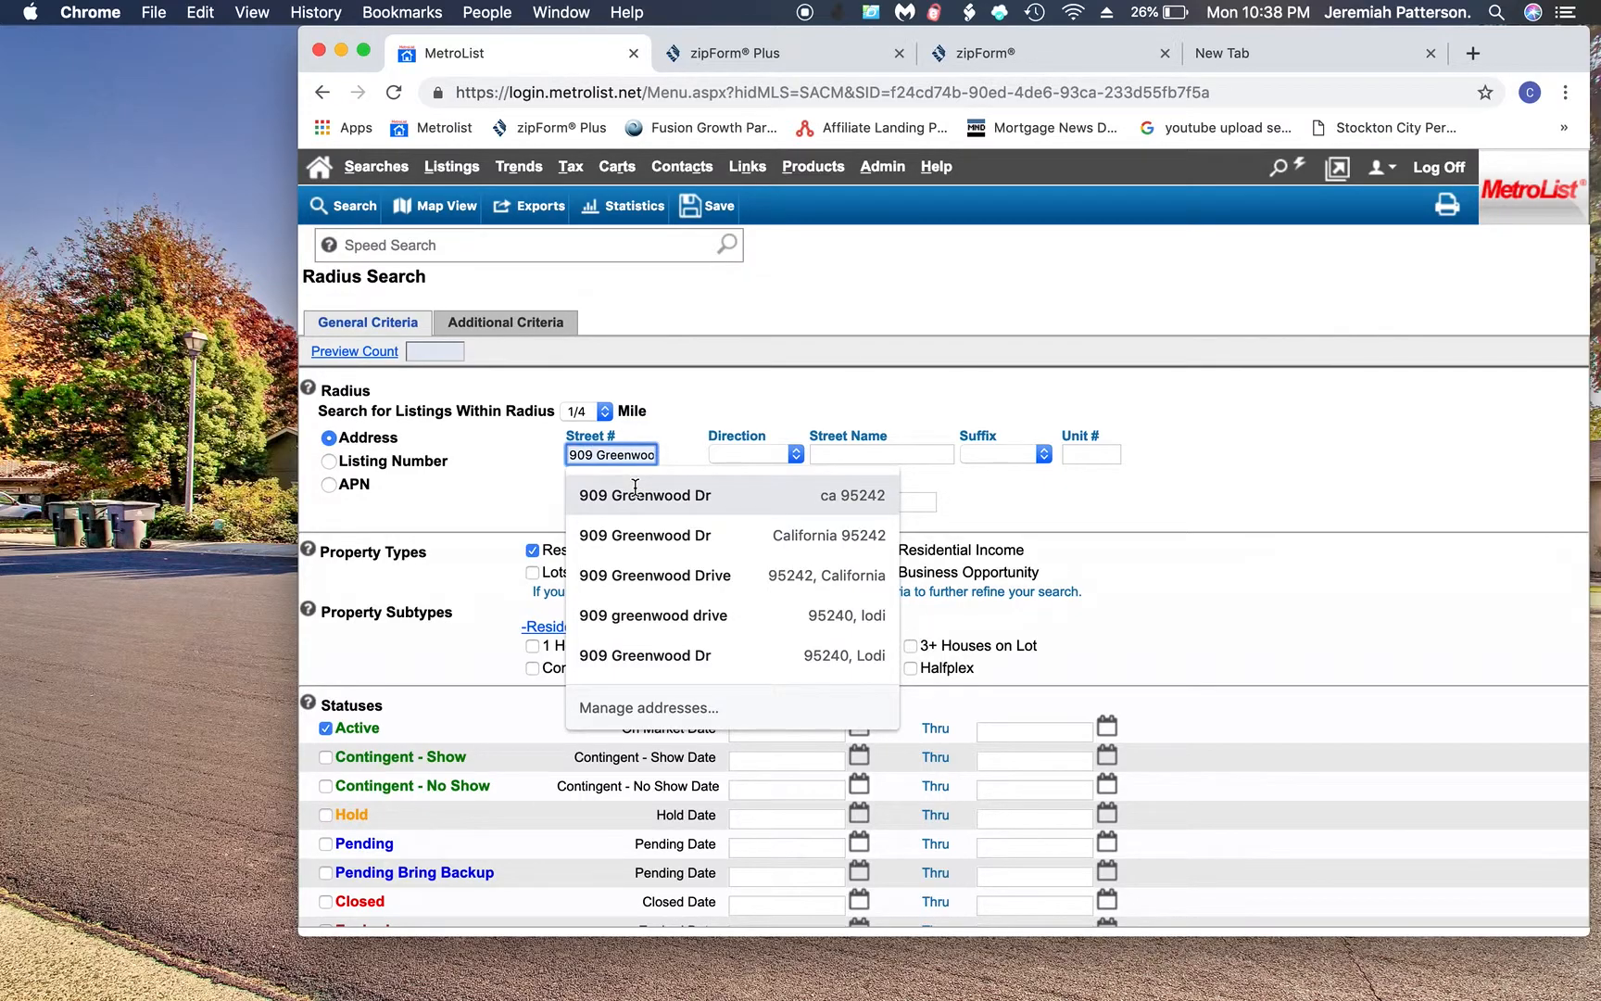
left_click(635, 495)
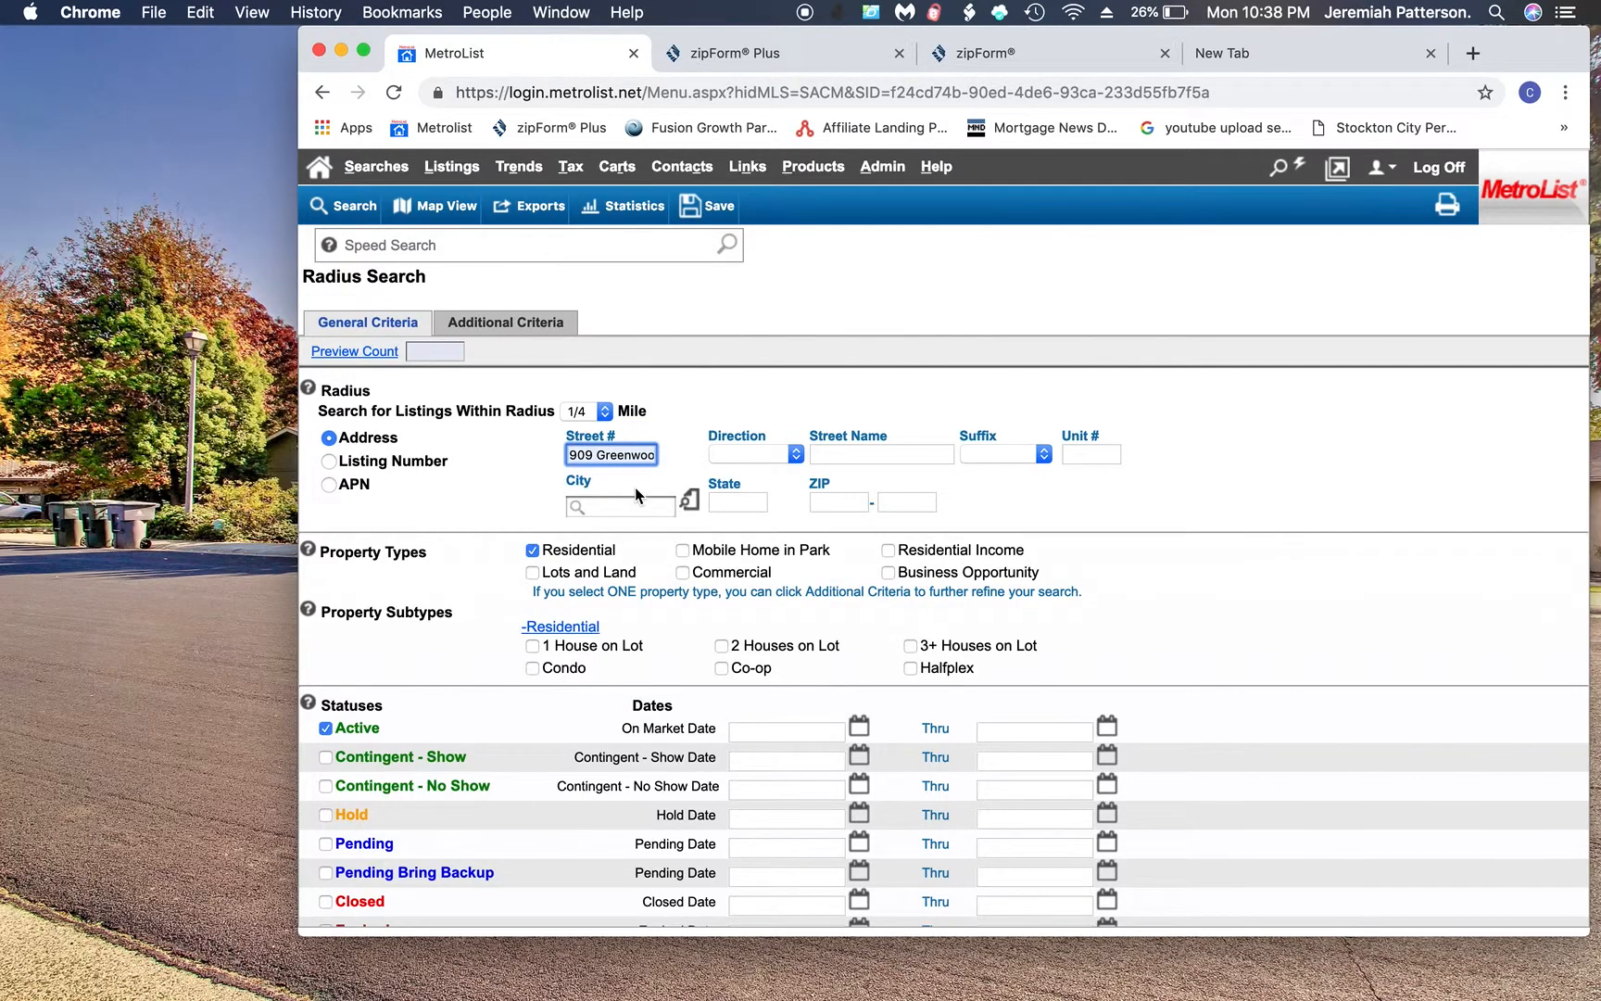
left_click(600, 454)
key("BackSpace")
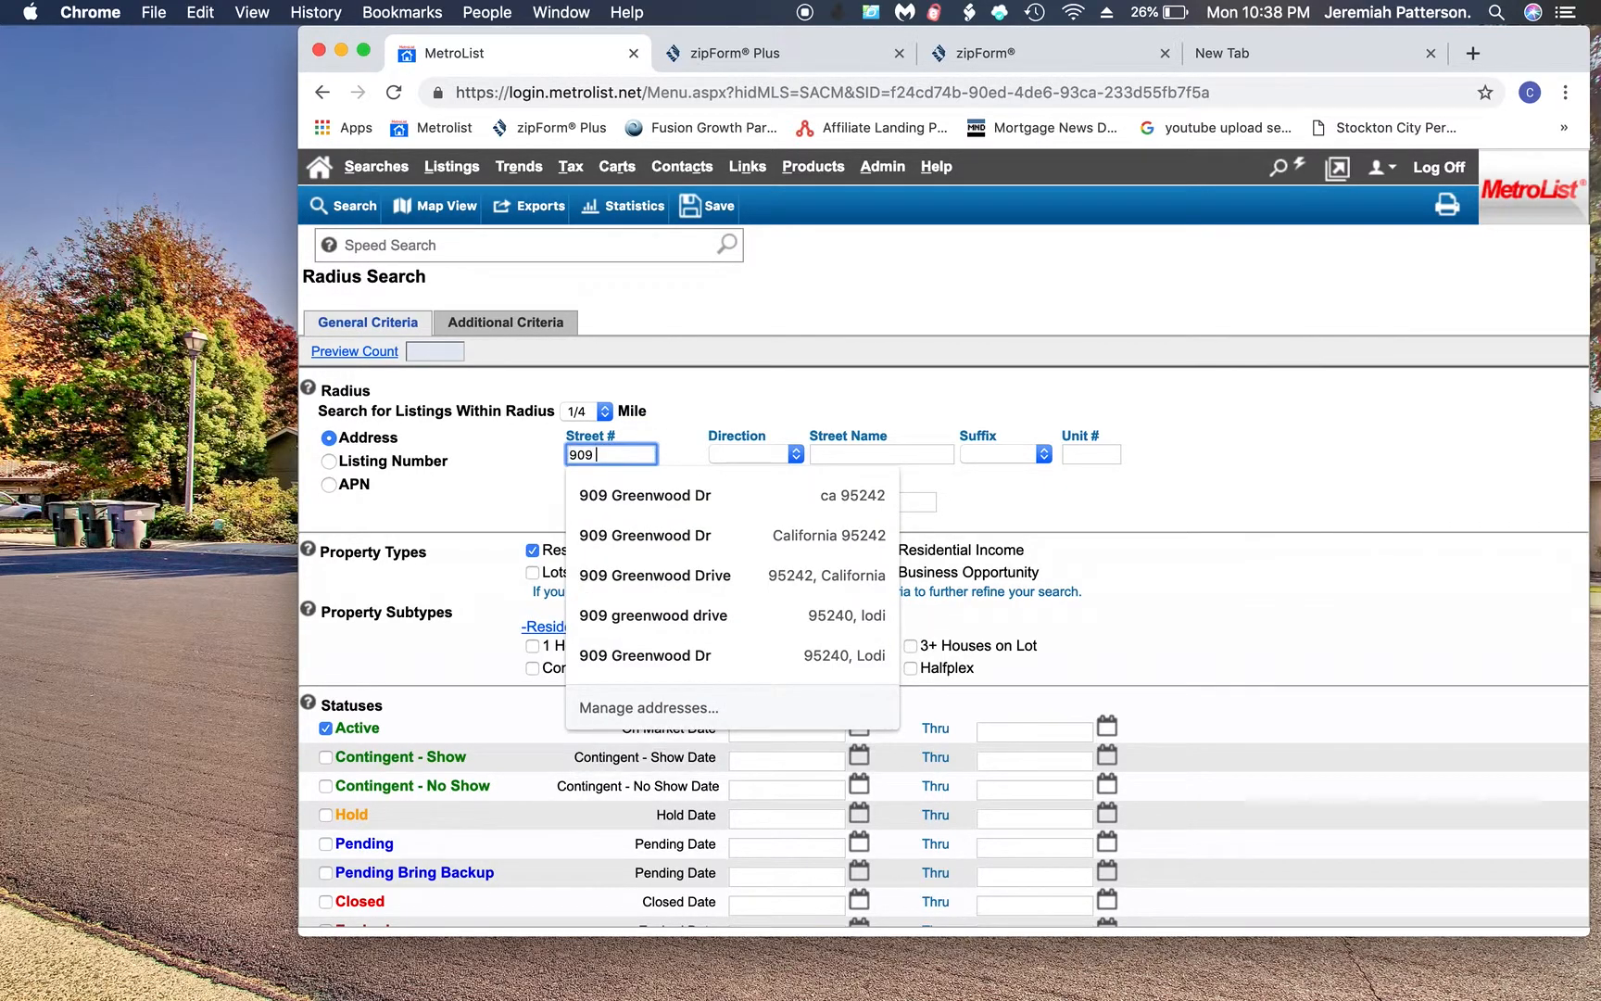
left_click(863, 451)
type("G")
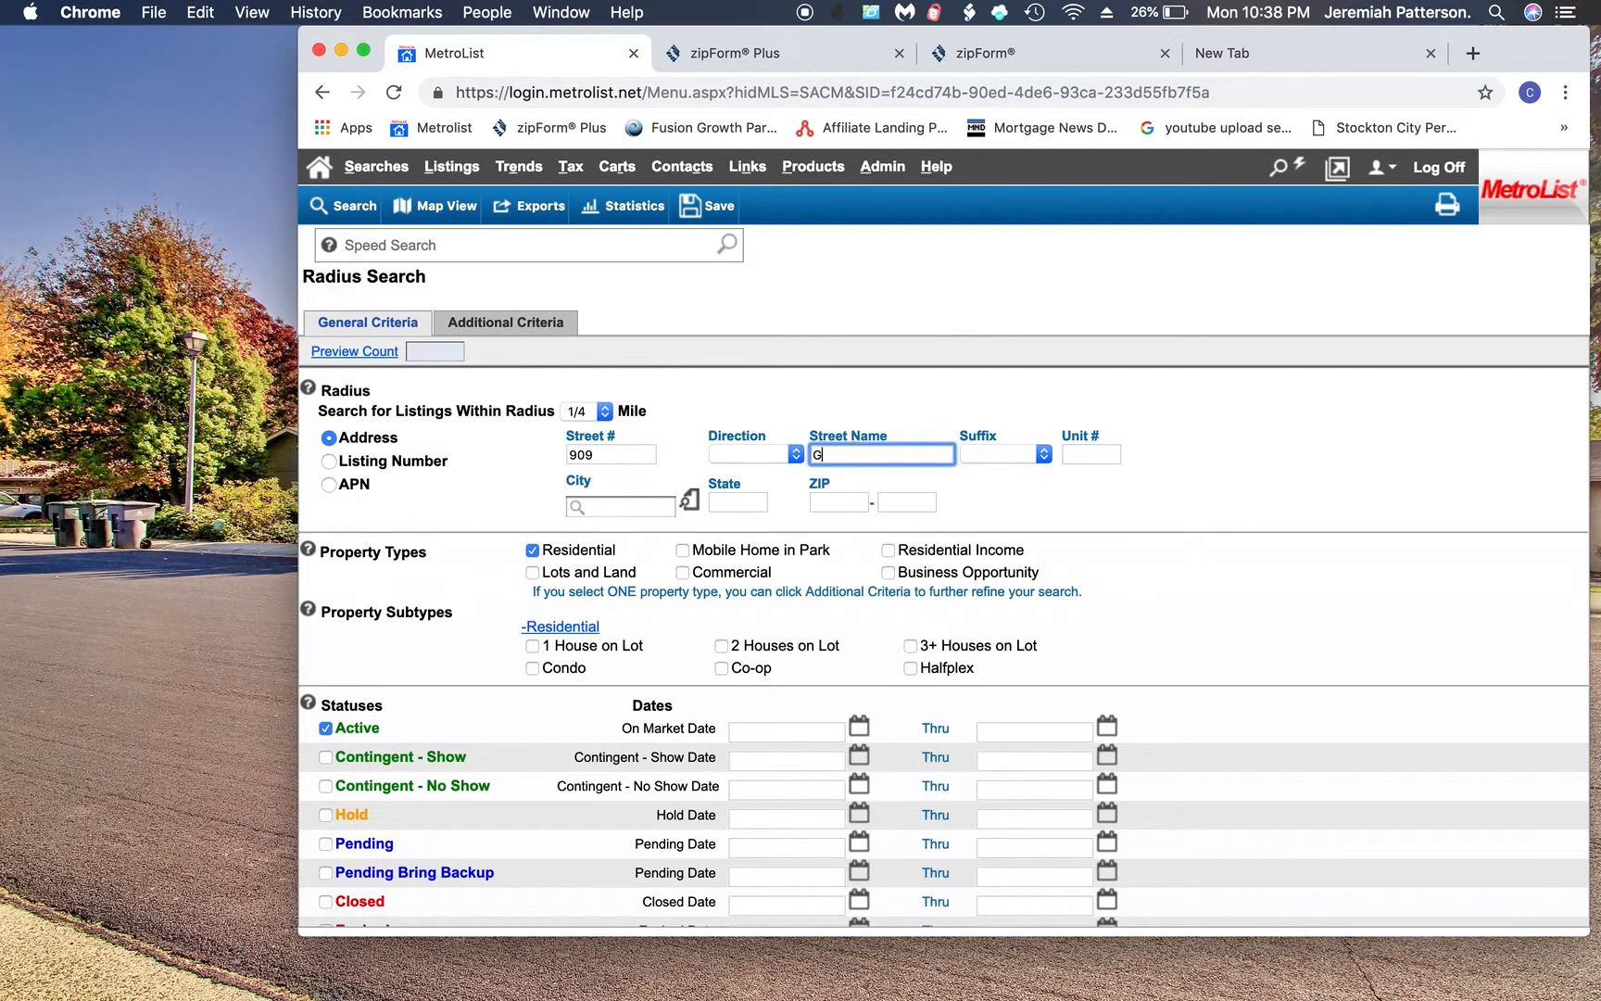
type("reenwood")
left_click(999, 455)
left_click(1006, 597)
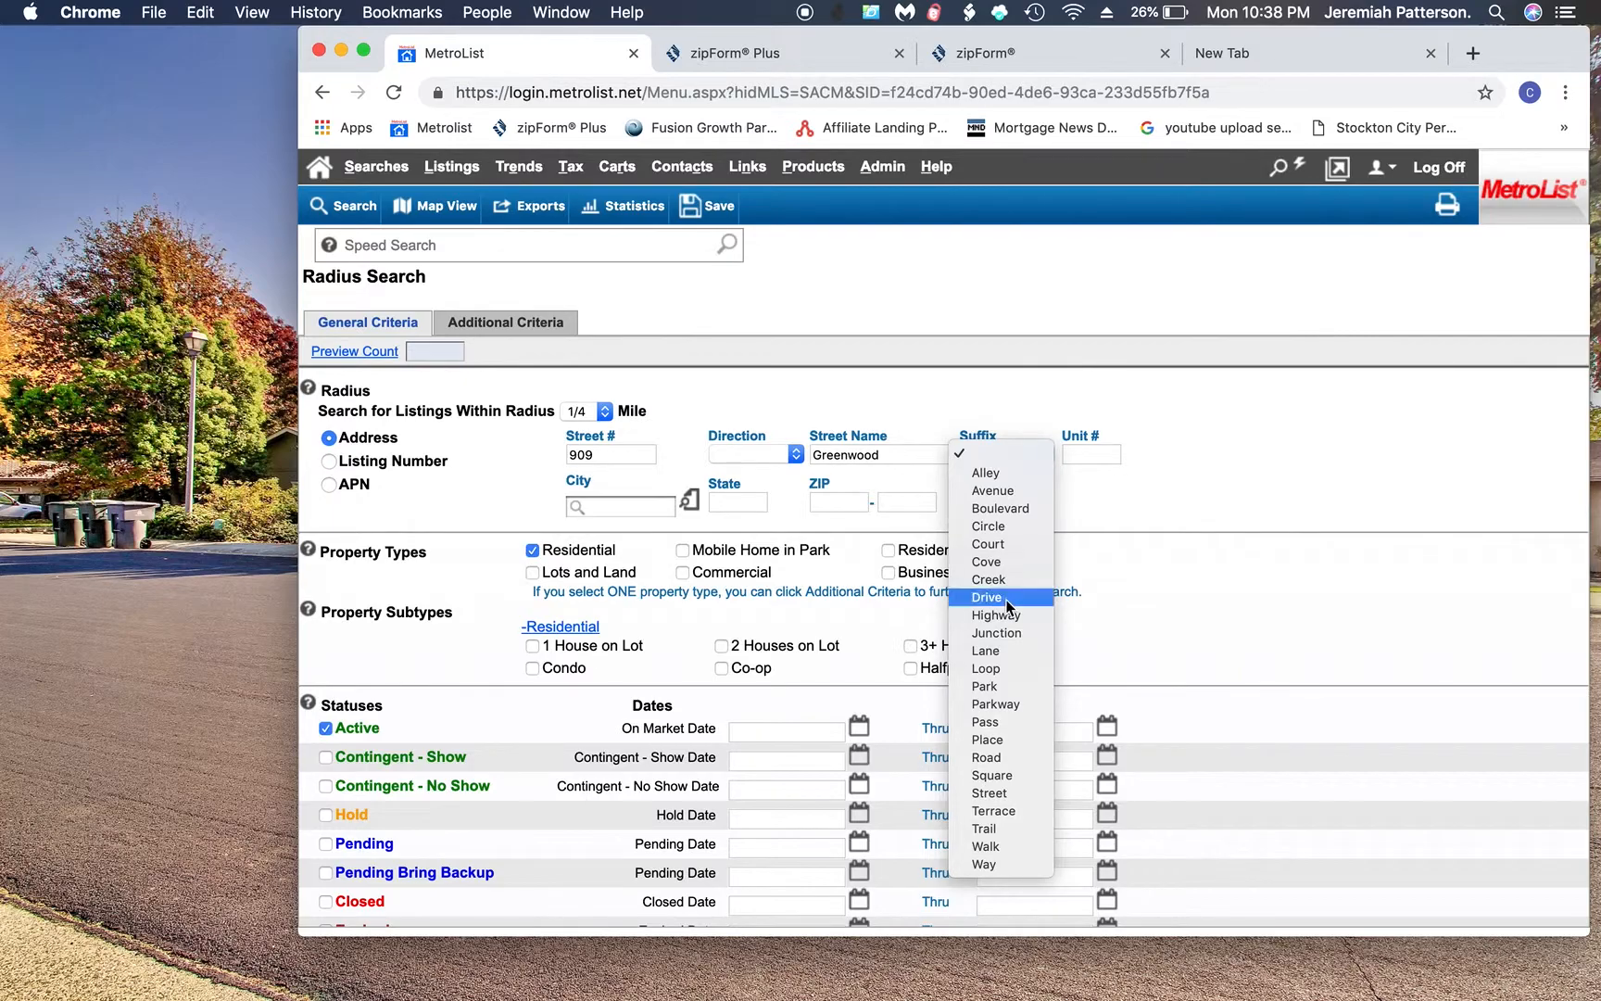
- Fill in Lodi as the city and CA as the state
left_click(655, 507)
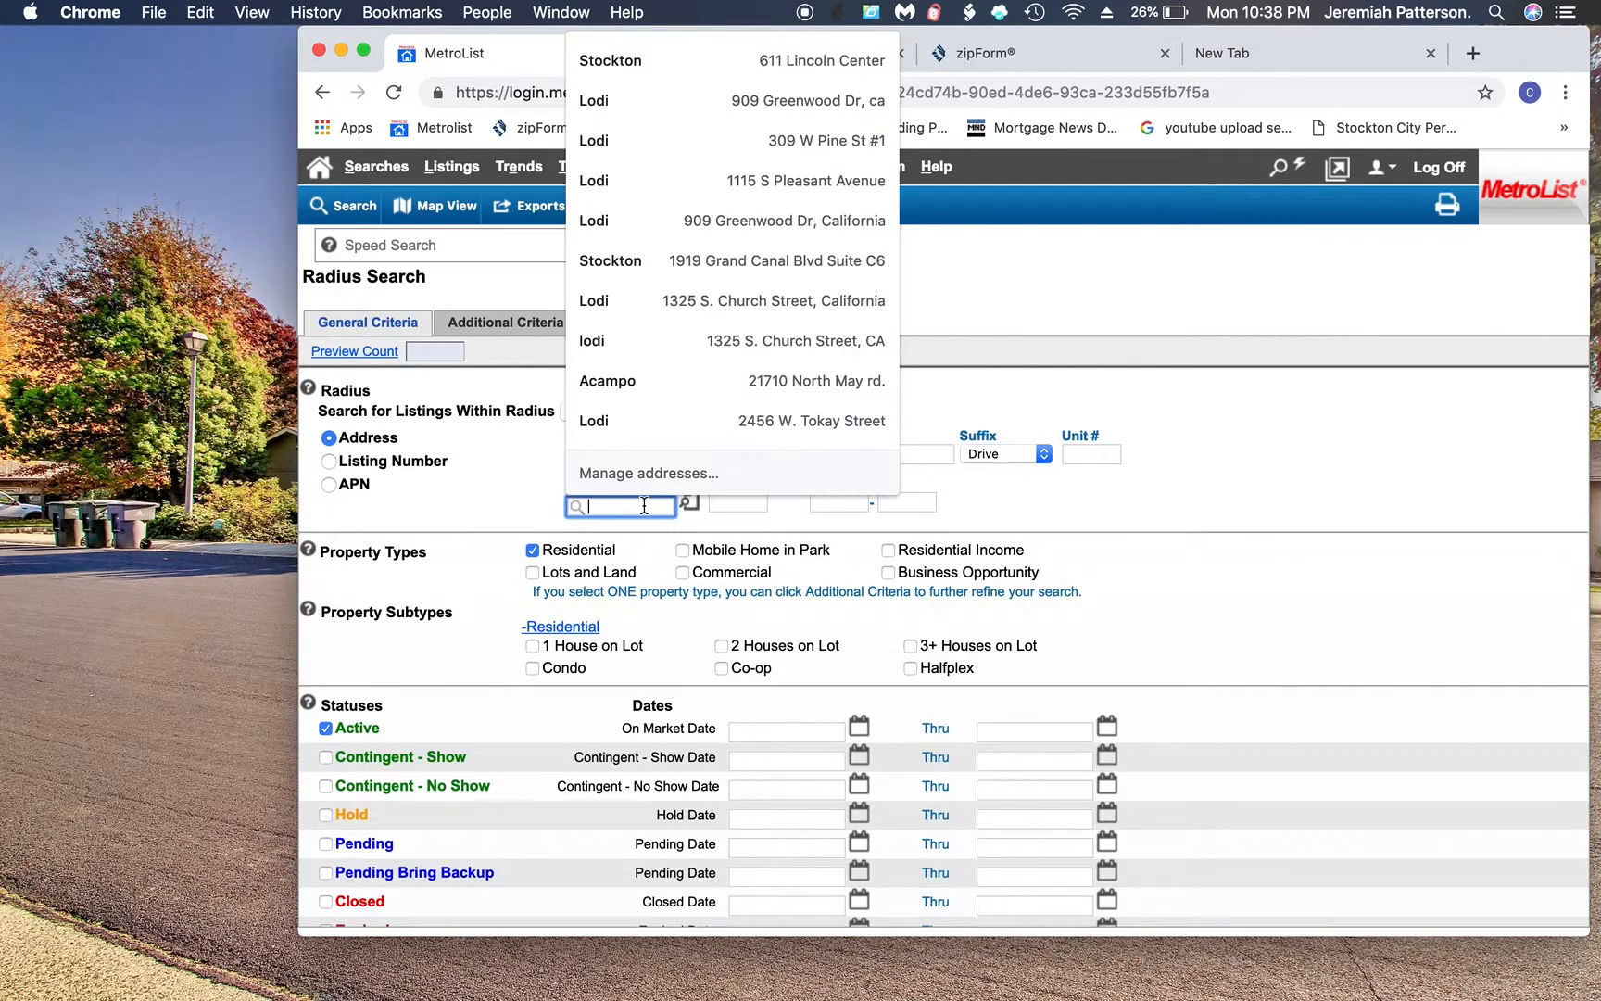
type("Lodi")
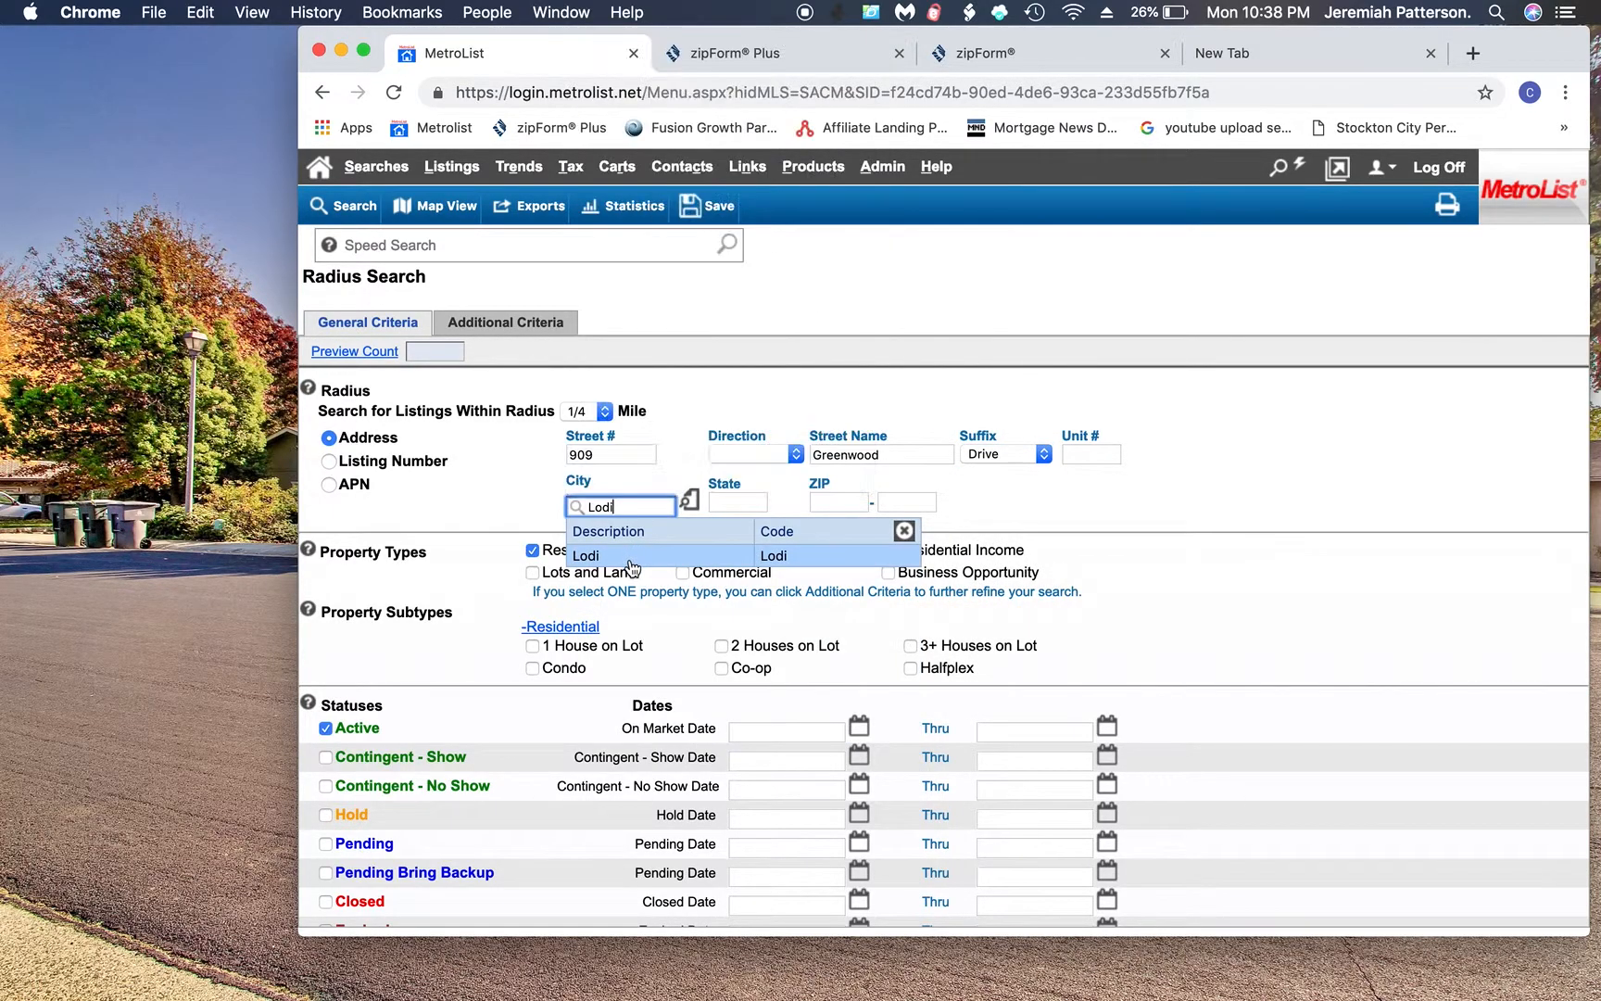
left_click(635, 556)
left_click(726, 504)
type("CA")
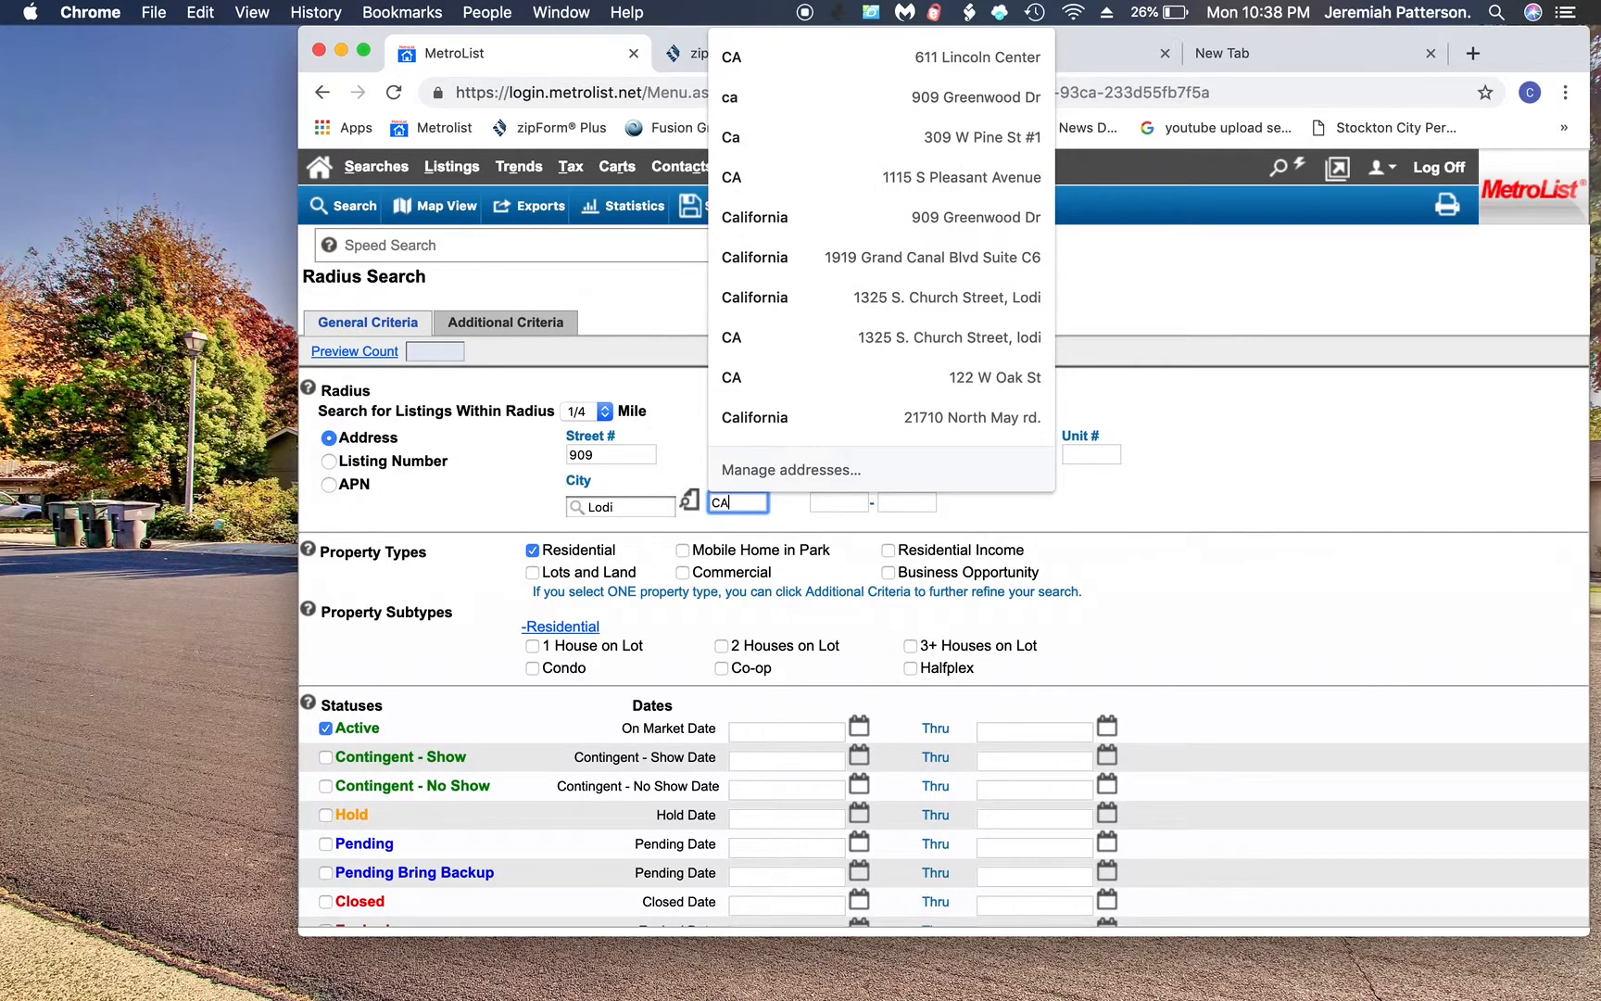
left_click(540, 511)
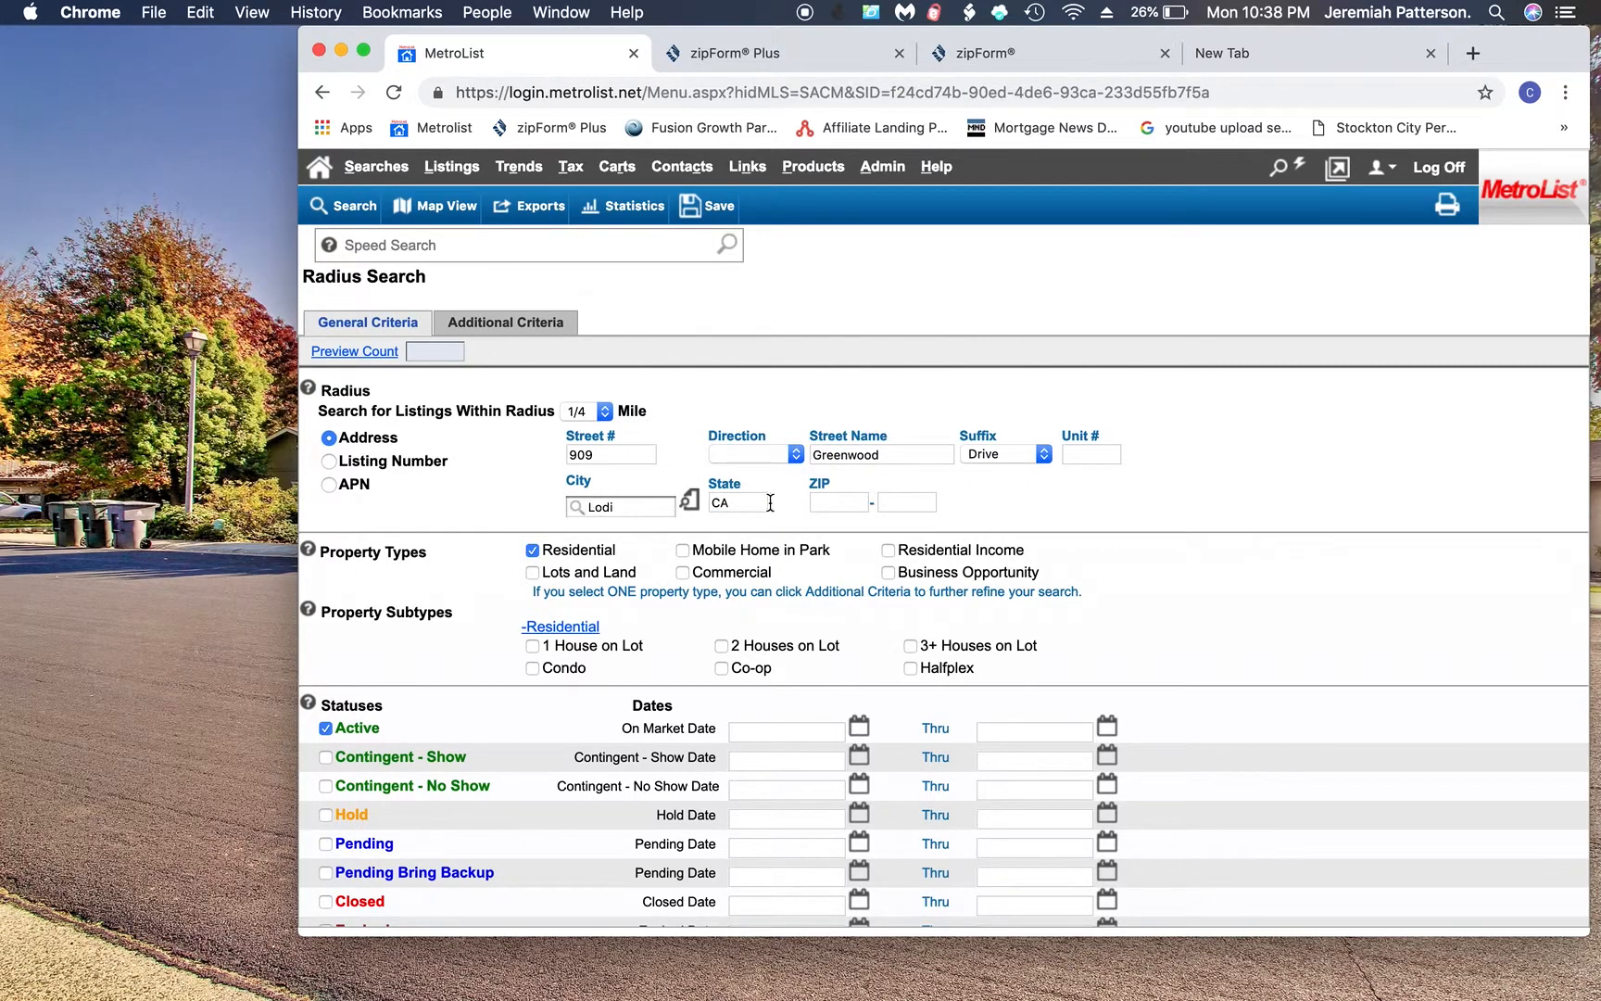
scroll(602, 515, "down", 2)
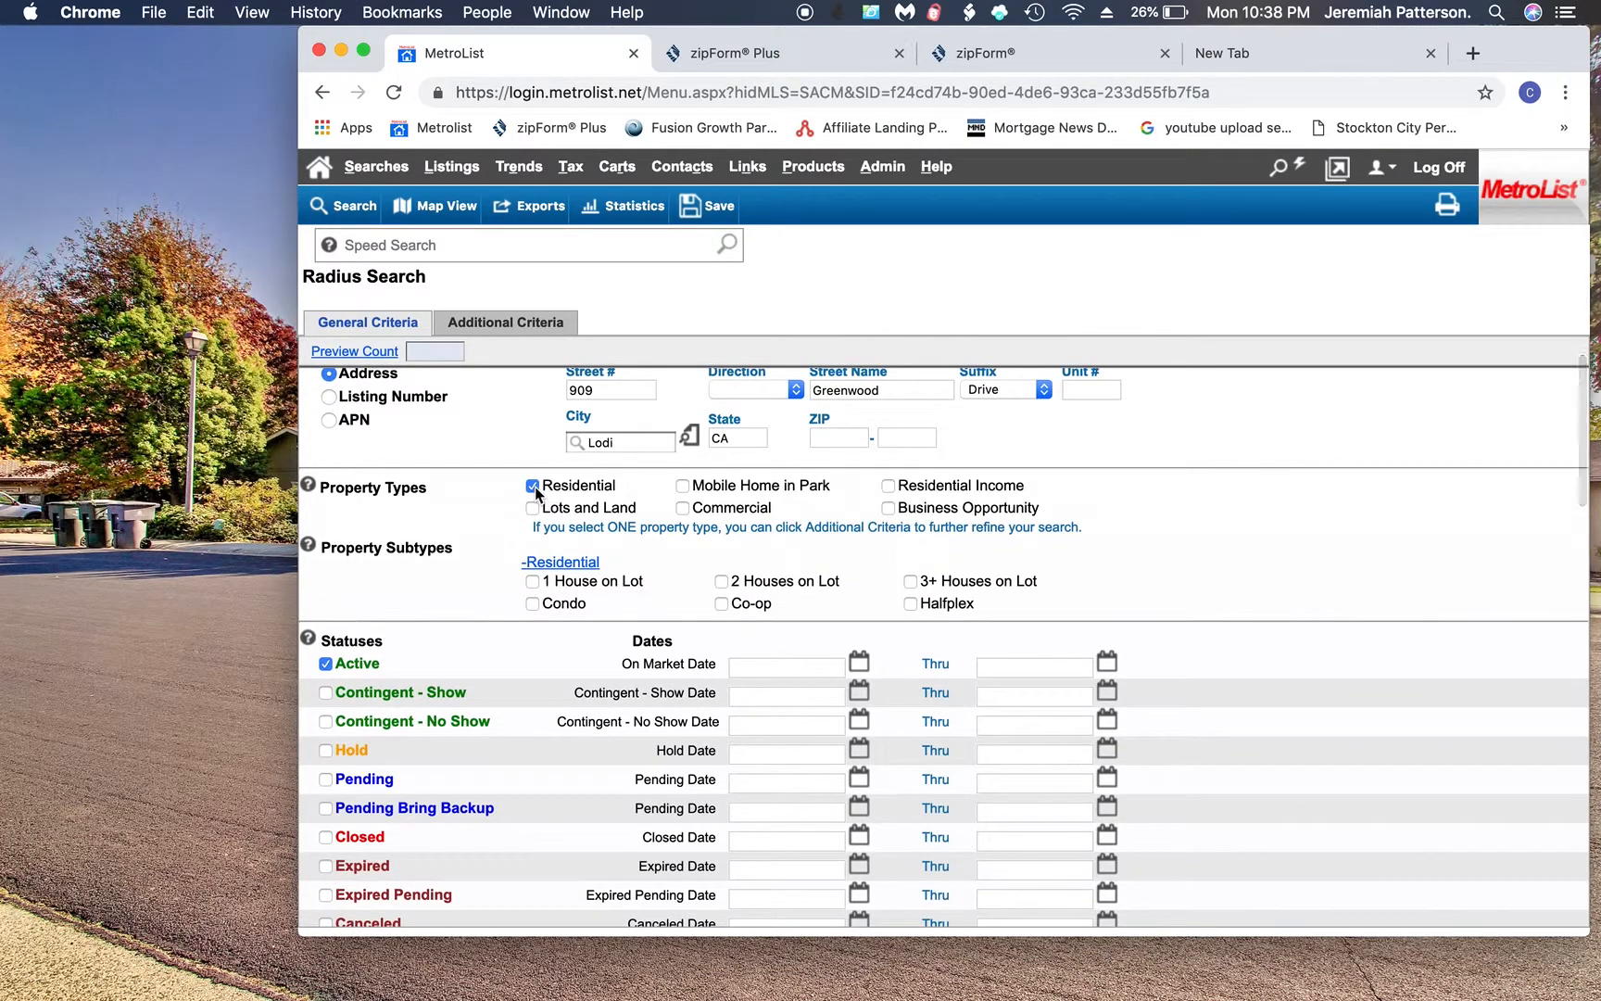
- Include Pending and Closed listings alongside Active in the status criteria
scroll(483, 545, "down", 3)
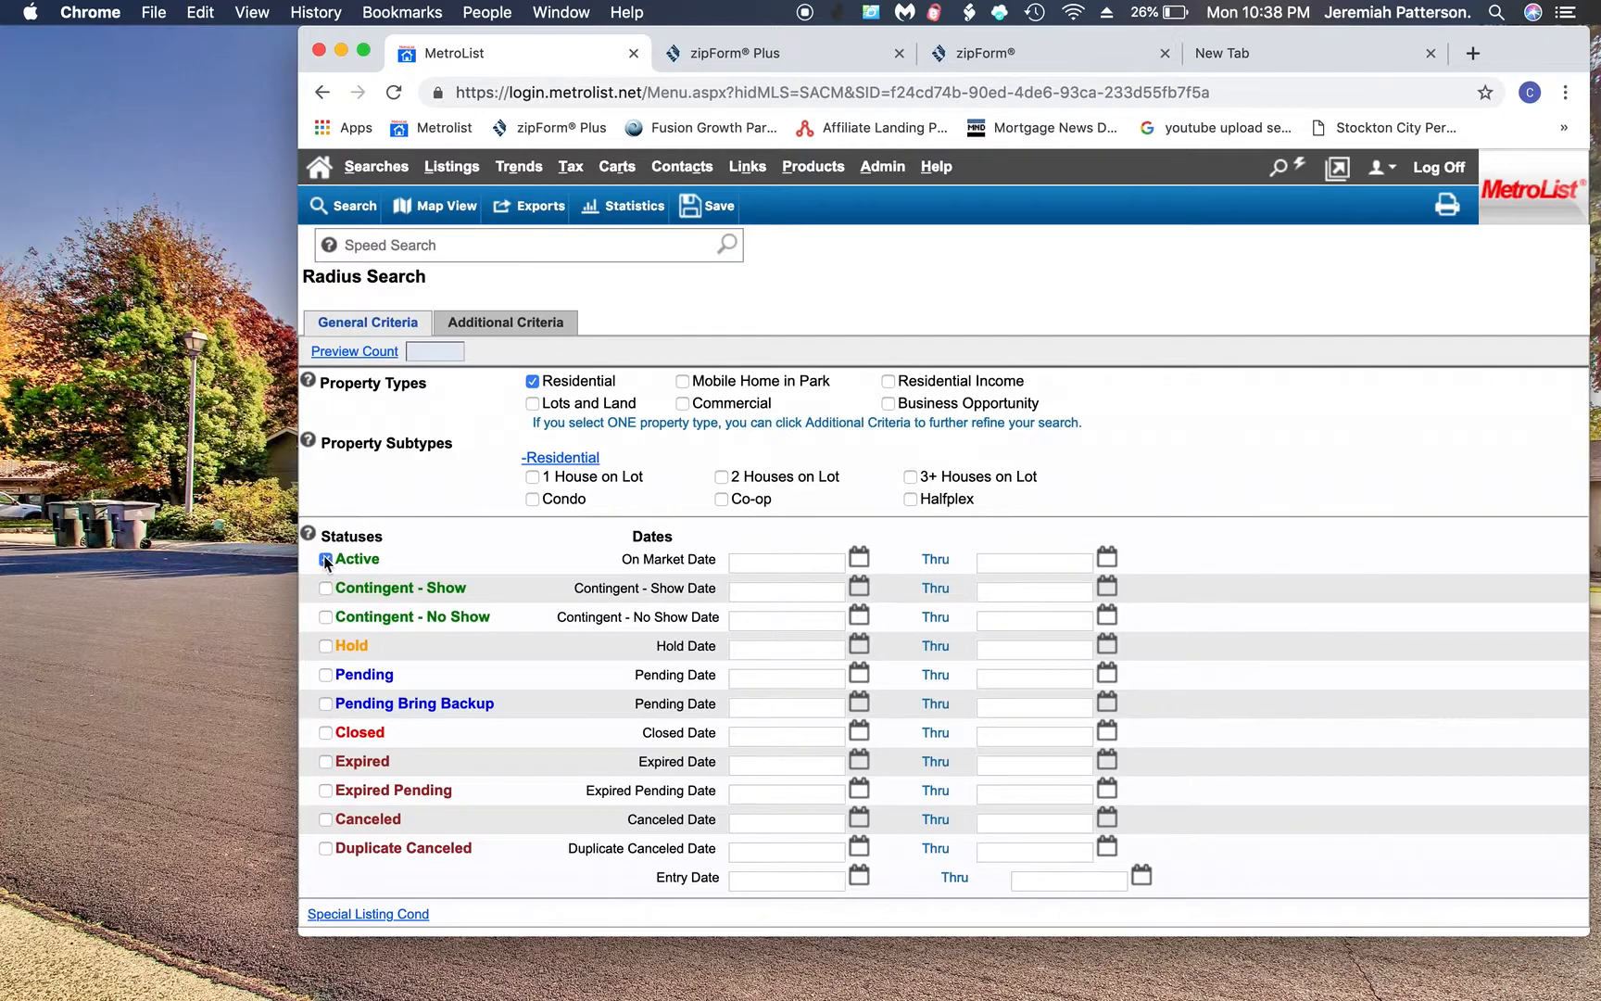
left_click(326, 676)
left_click(326, 733)
scroll(515, 721, "down", 5)
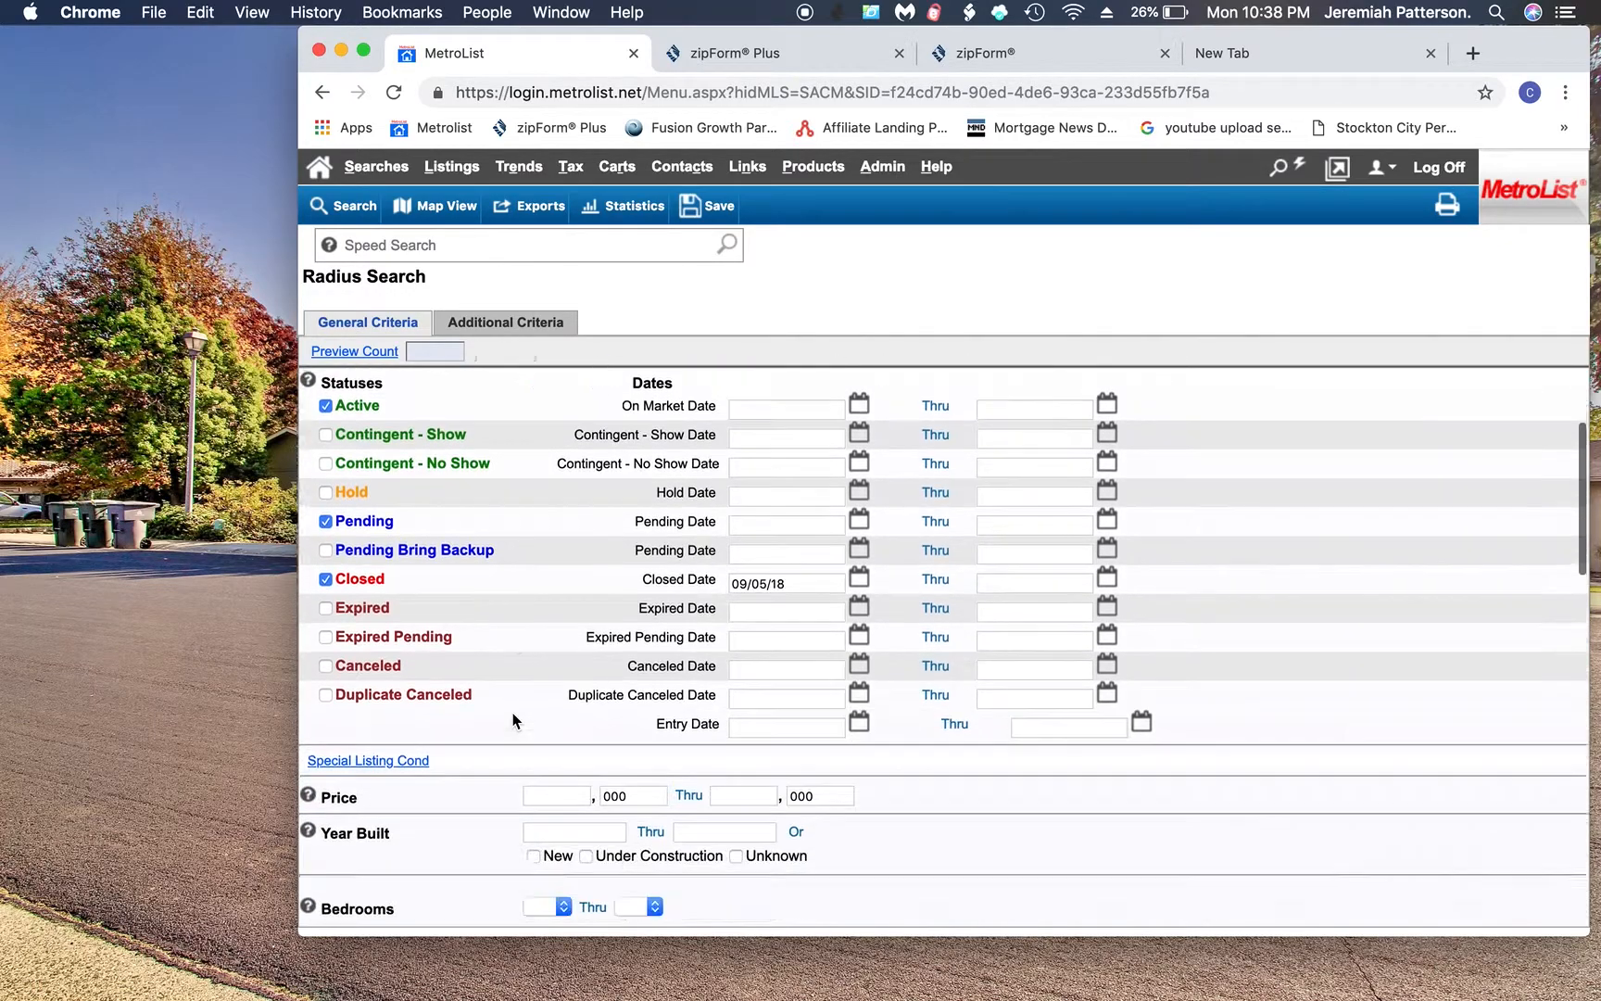
scroll(515, 721, "down", 2)
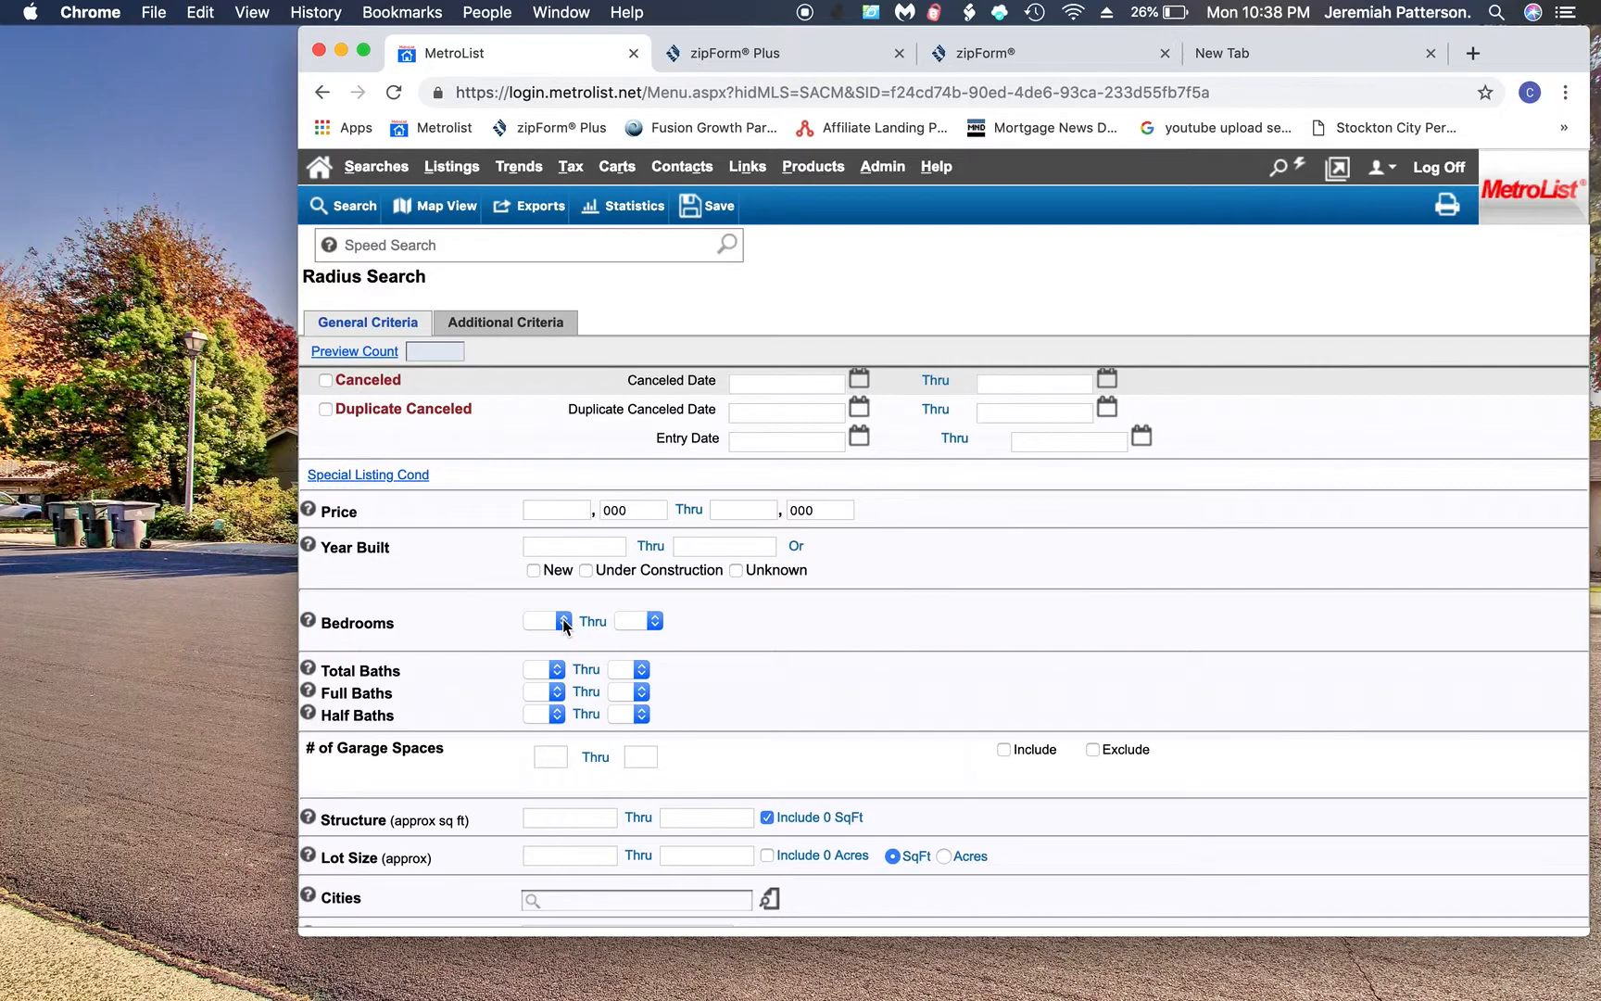
- Set bedrooms to 3 thru 3 and total baths to 2 thru 2
left_click(563, 619)
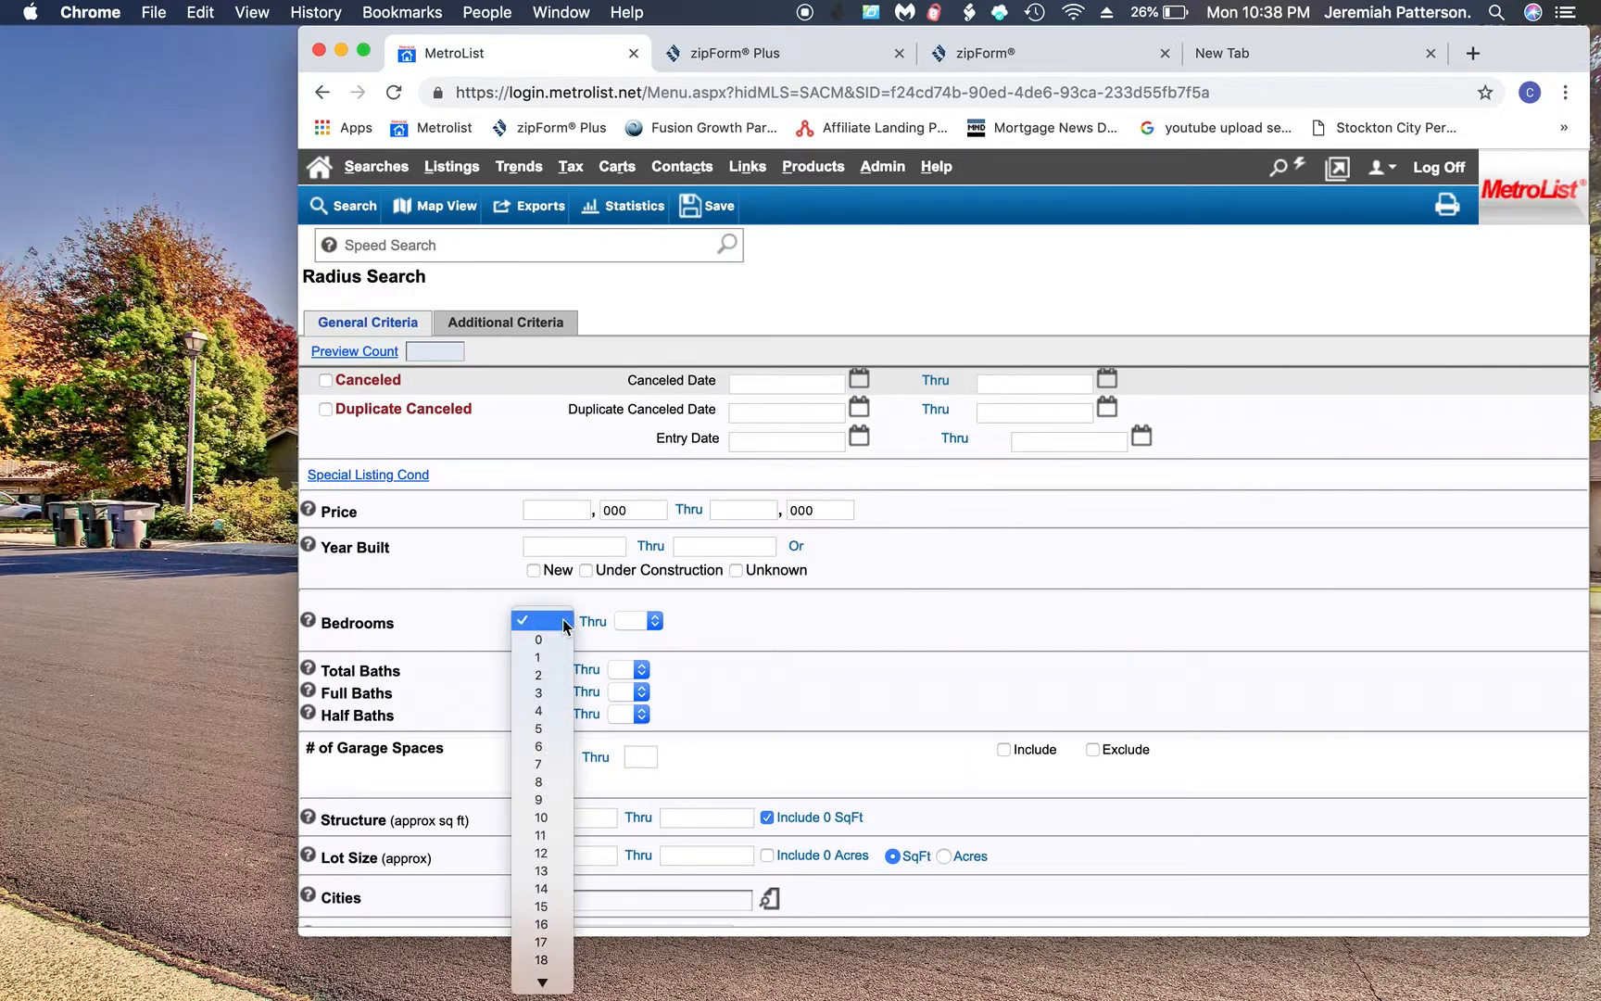
left_click(539, 699)
left_click(634, 622)
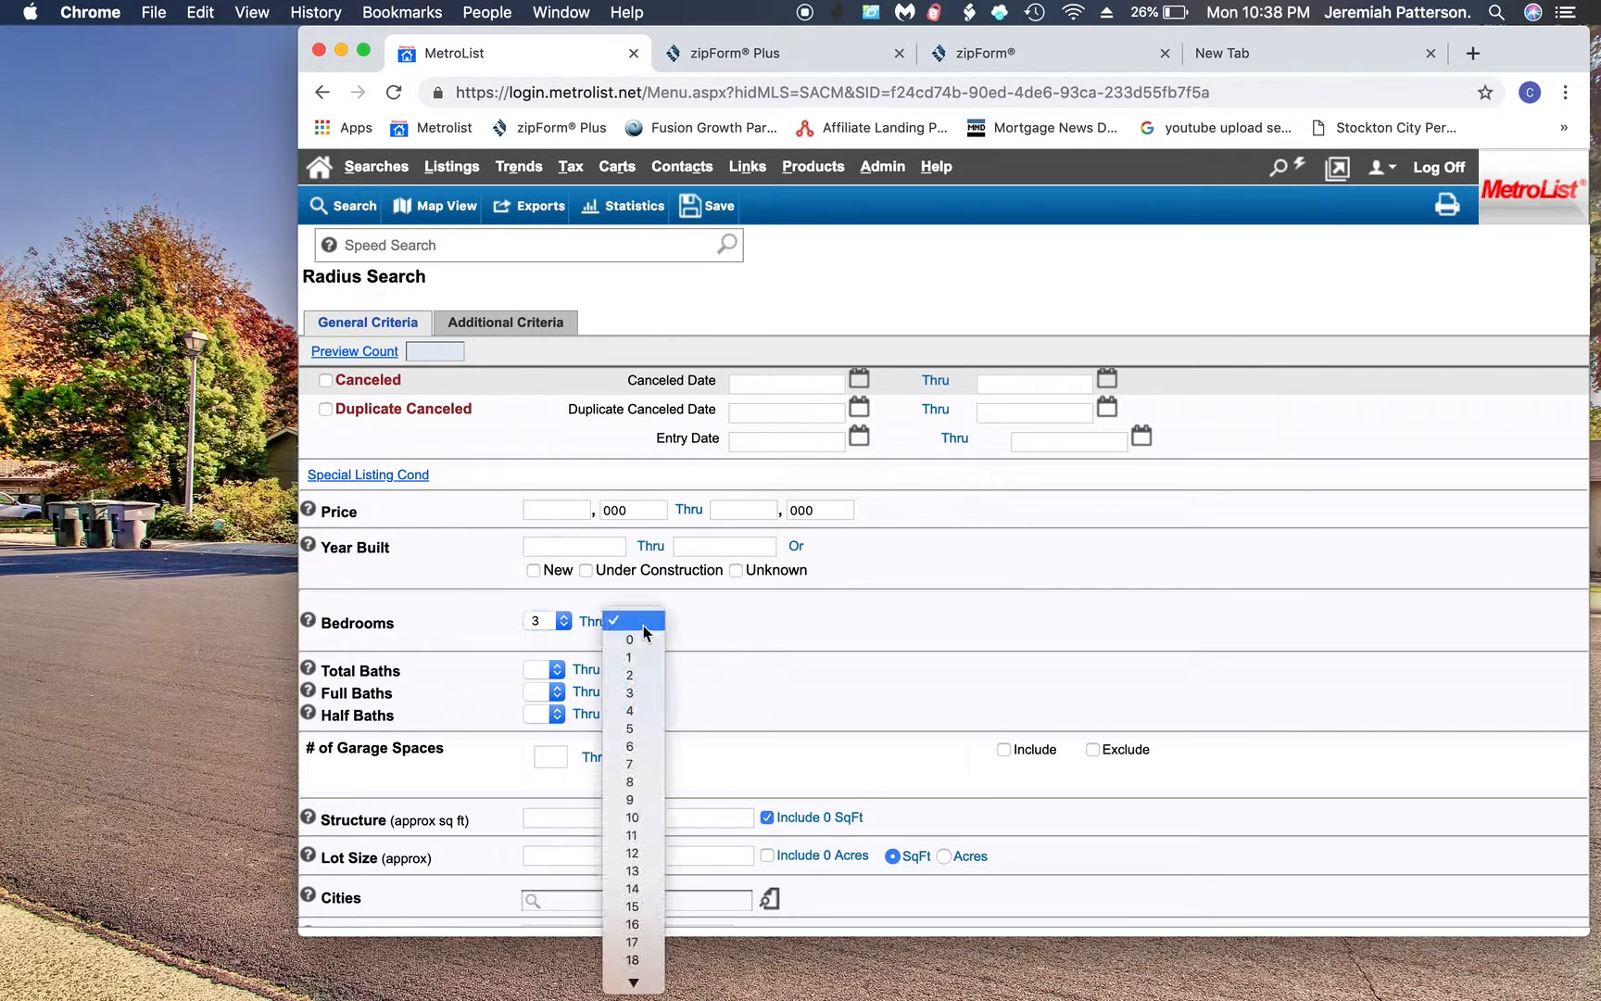
left_click(637, 696)
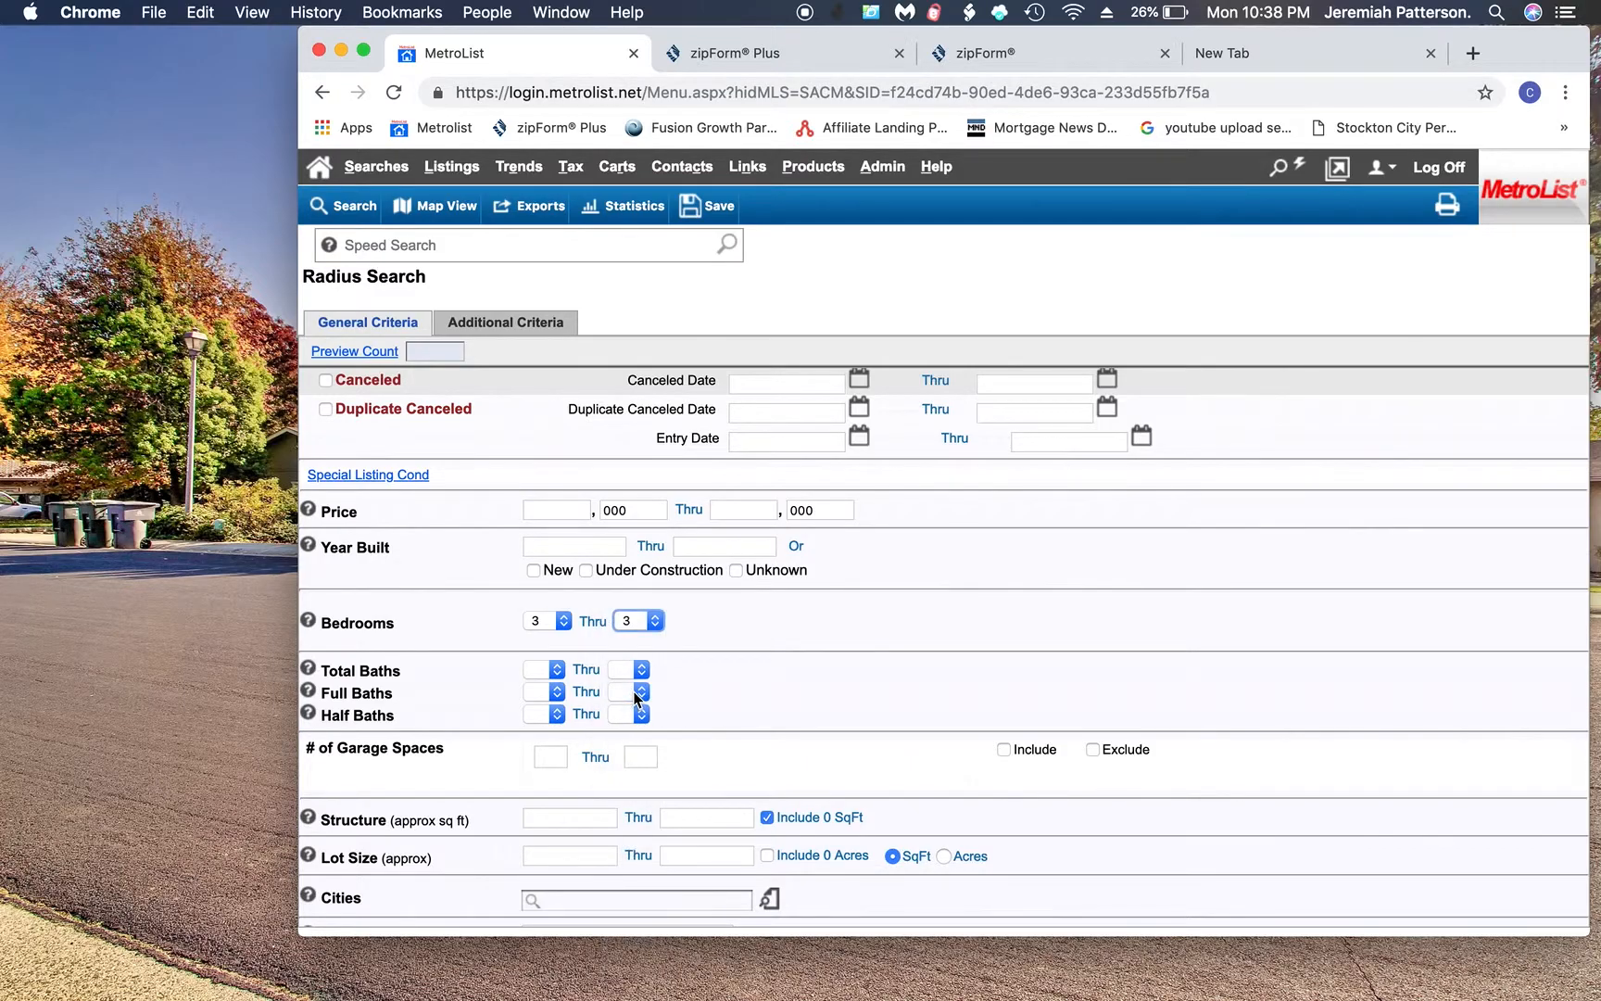
left_click(558, 671)
left_click(547, 720)
left_click(631, 671)
left_click(629, 723)
- Limit structure size to 1600 thru 2000 sq ft
scroll(675, 723, "down", 3)
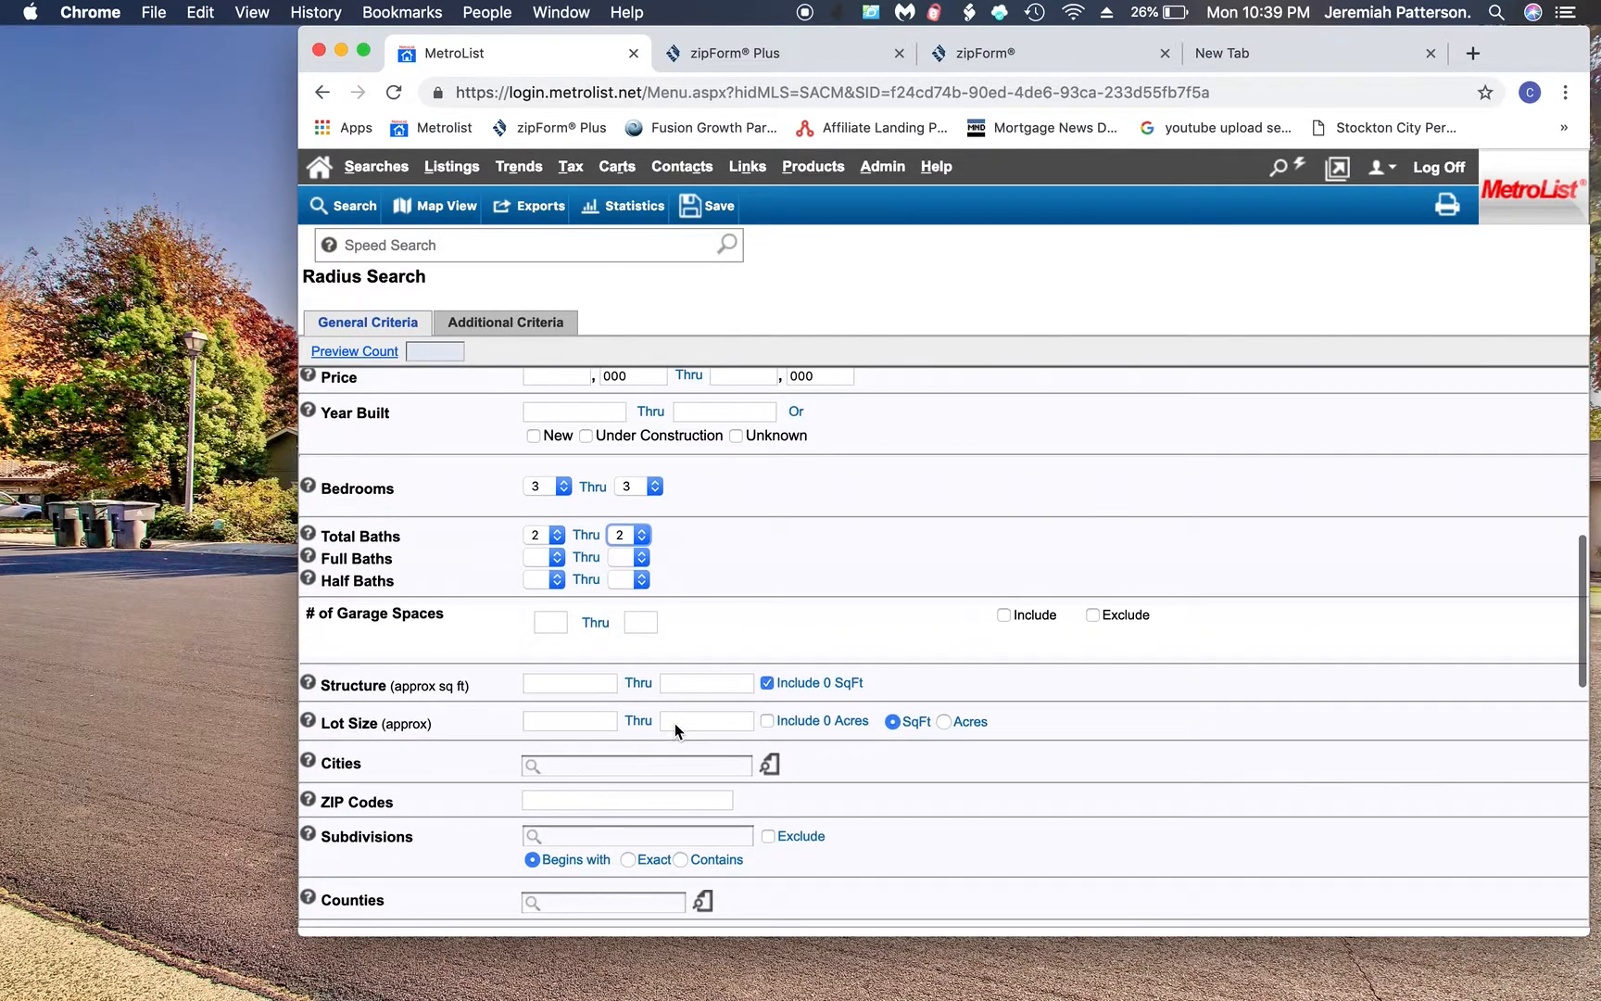
left_click(575, 686)
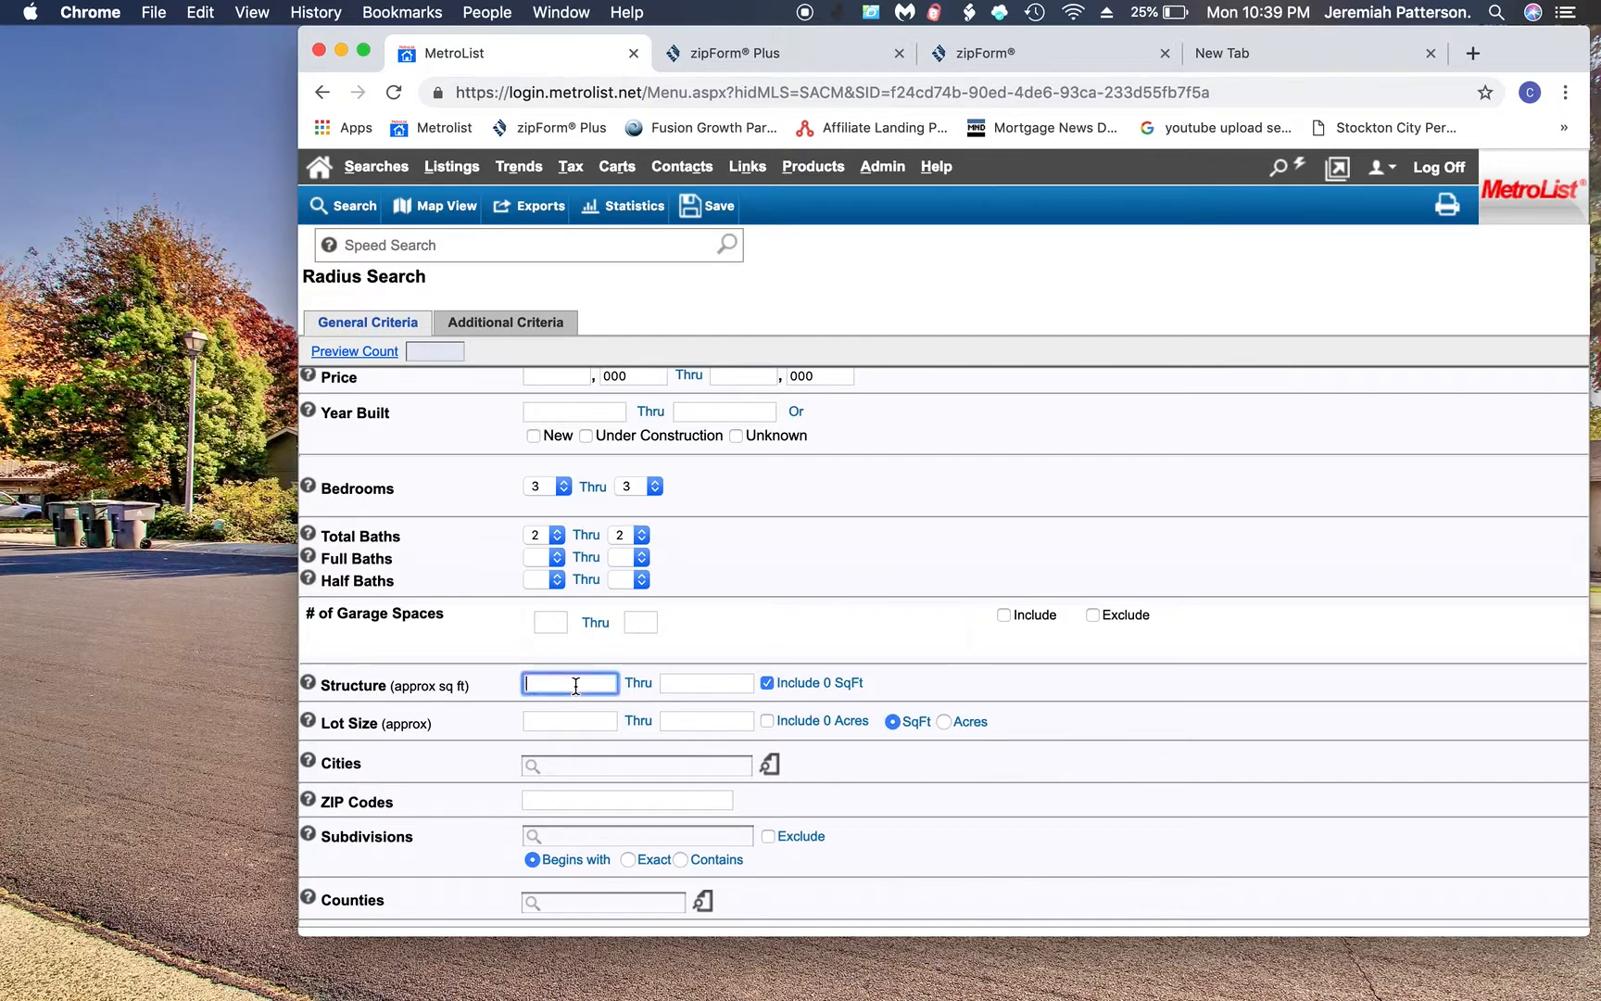
type("1600")
left_click(683, 685)
type("2000")
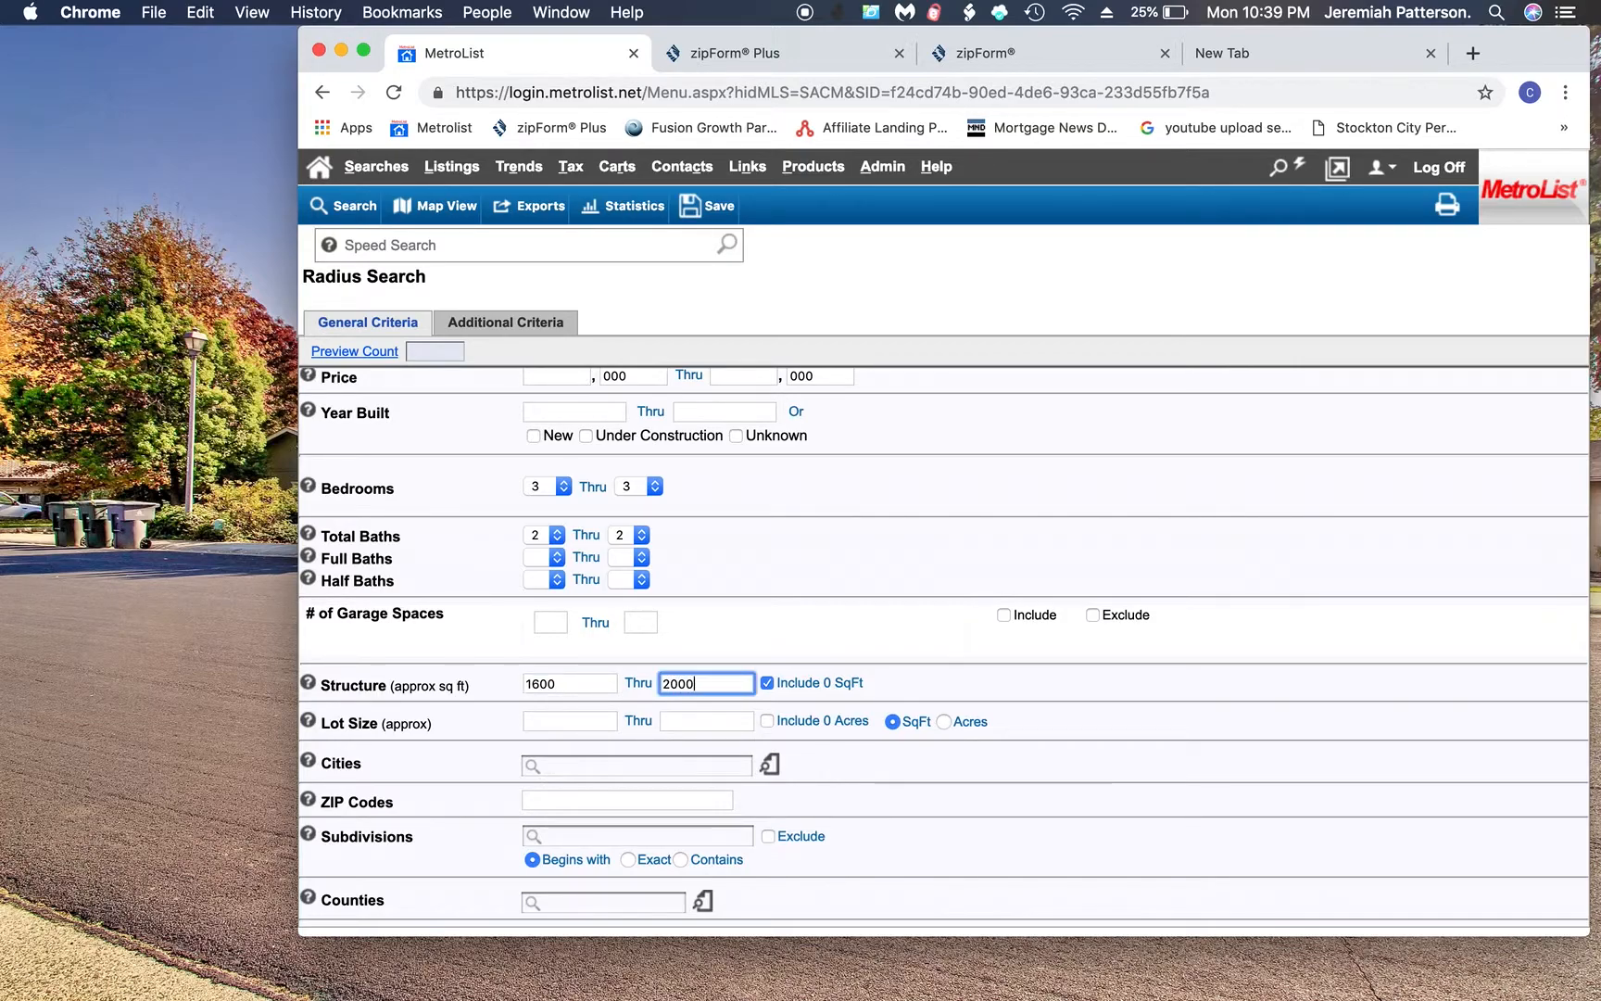
scroll(554, 561, "up", 5)
scroll(554, 559, "up", 3)
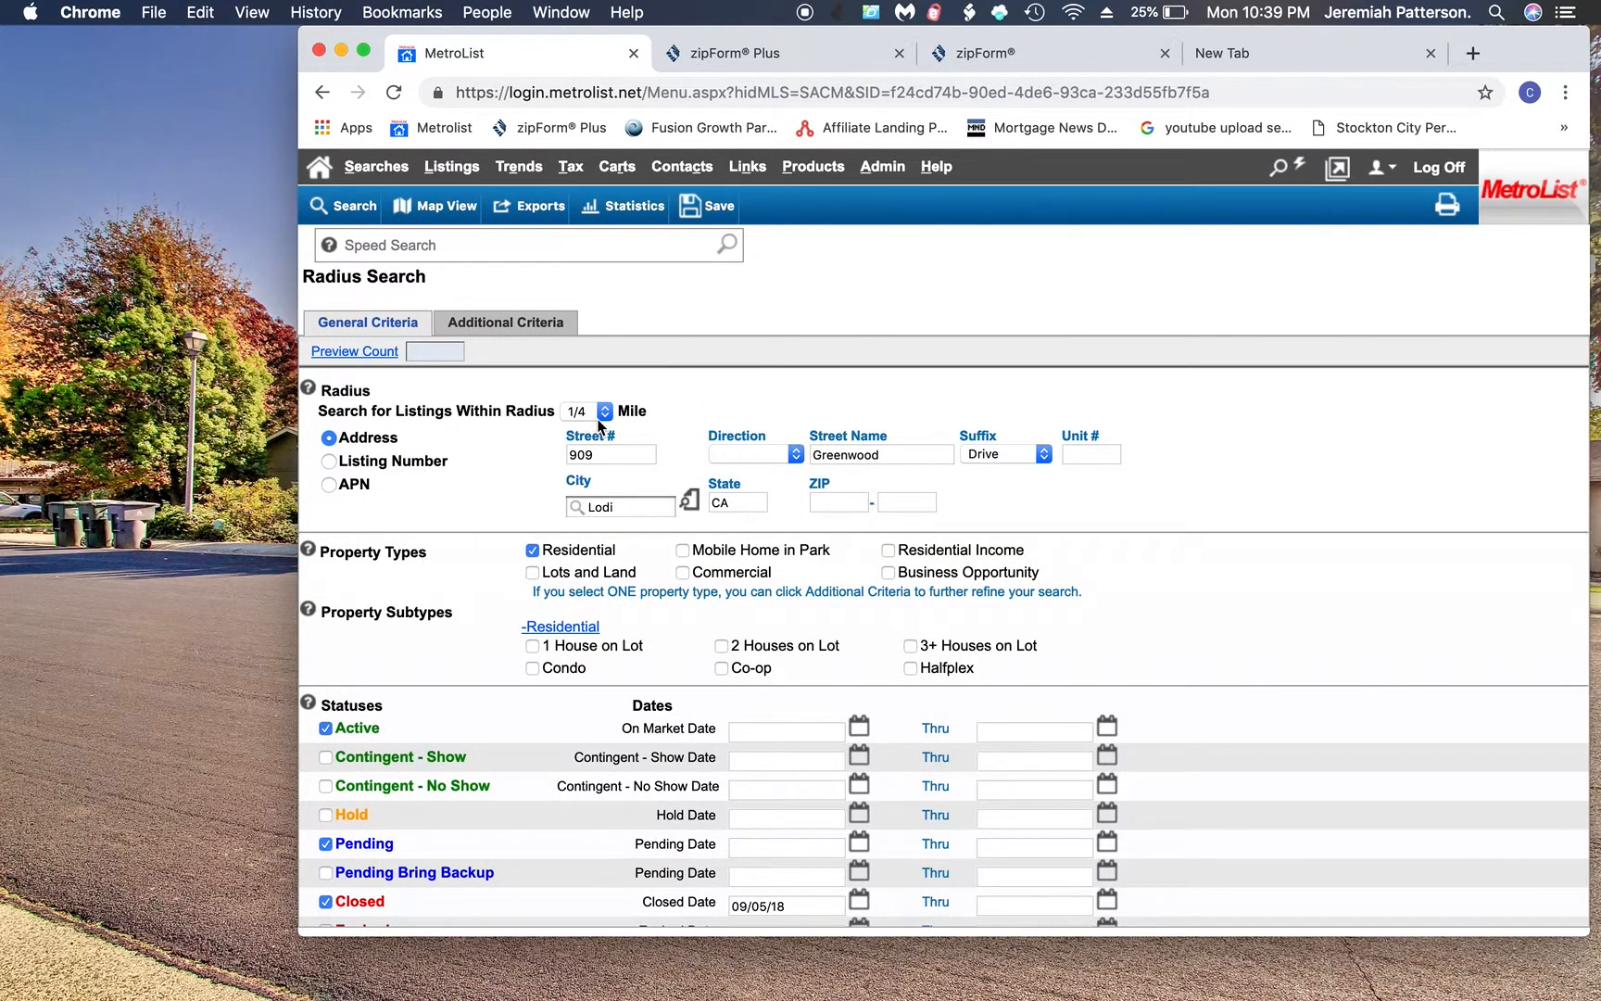
- Widen the radius to 1/2 mile, rerun the search, and select all five residential results
left_click(332, 209)
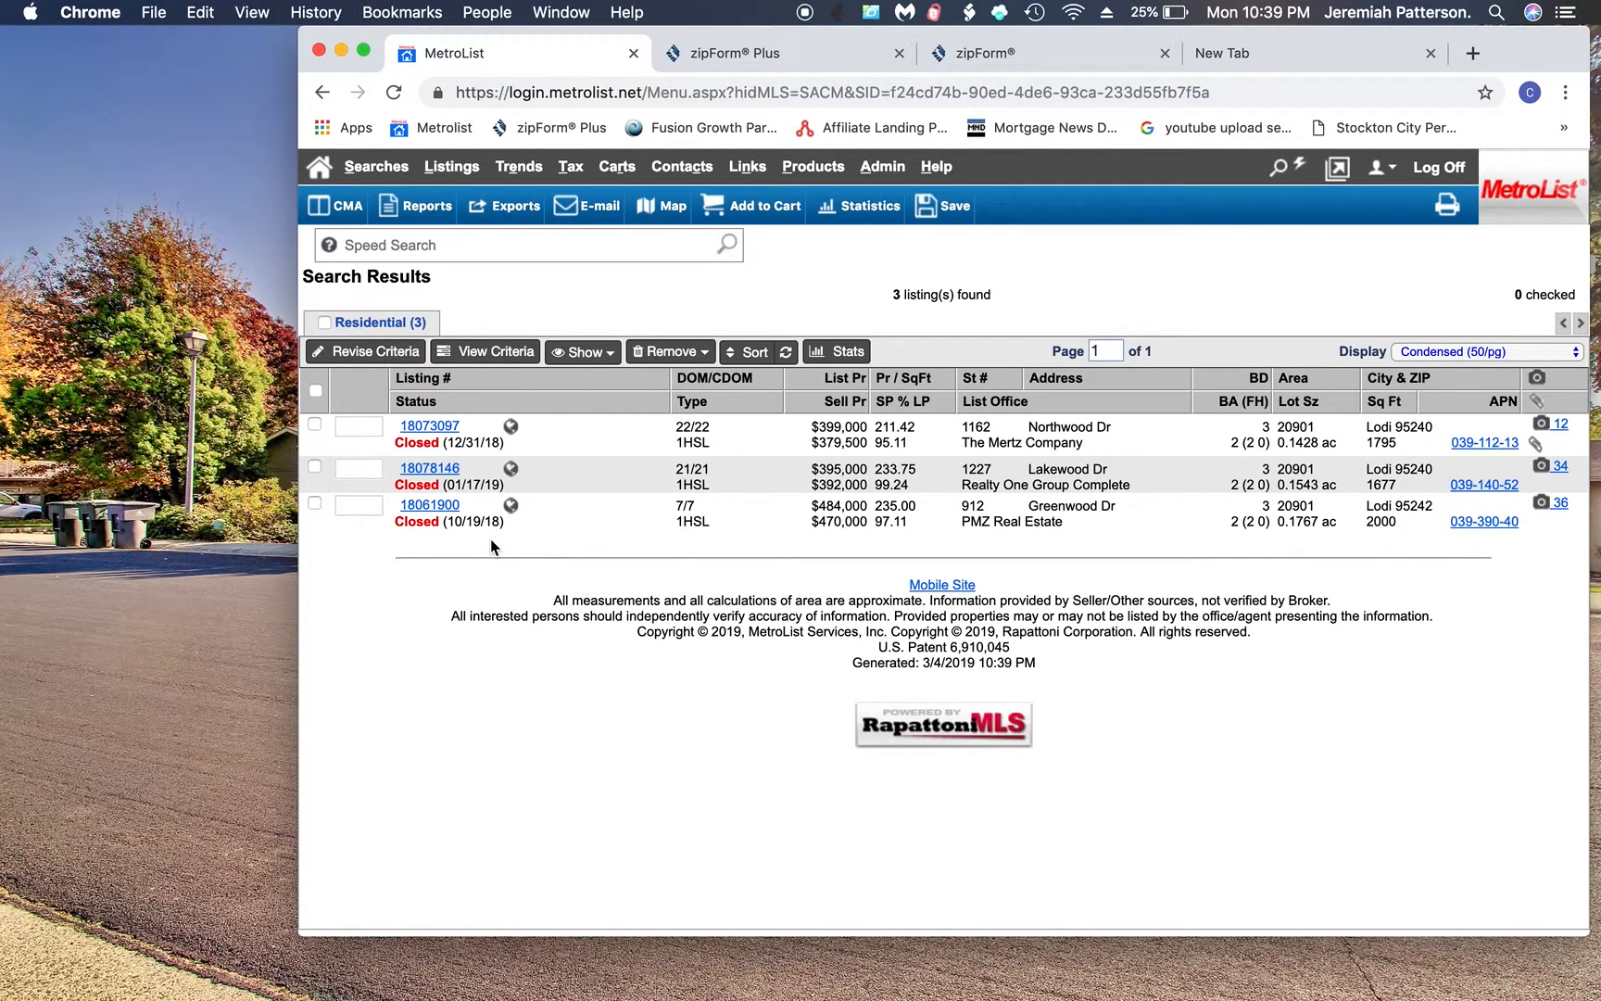
left_click(387, 360)
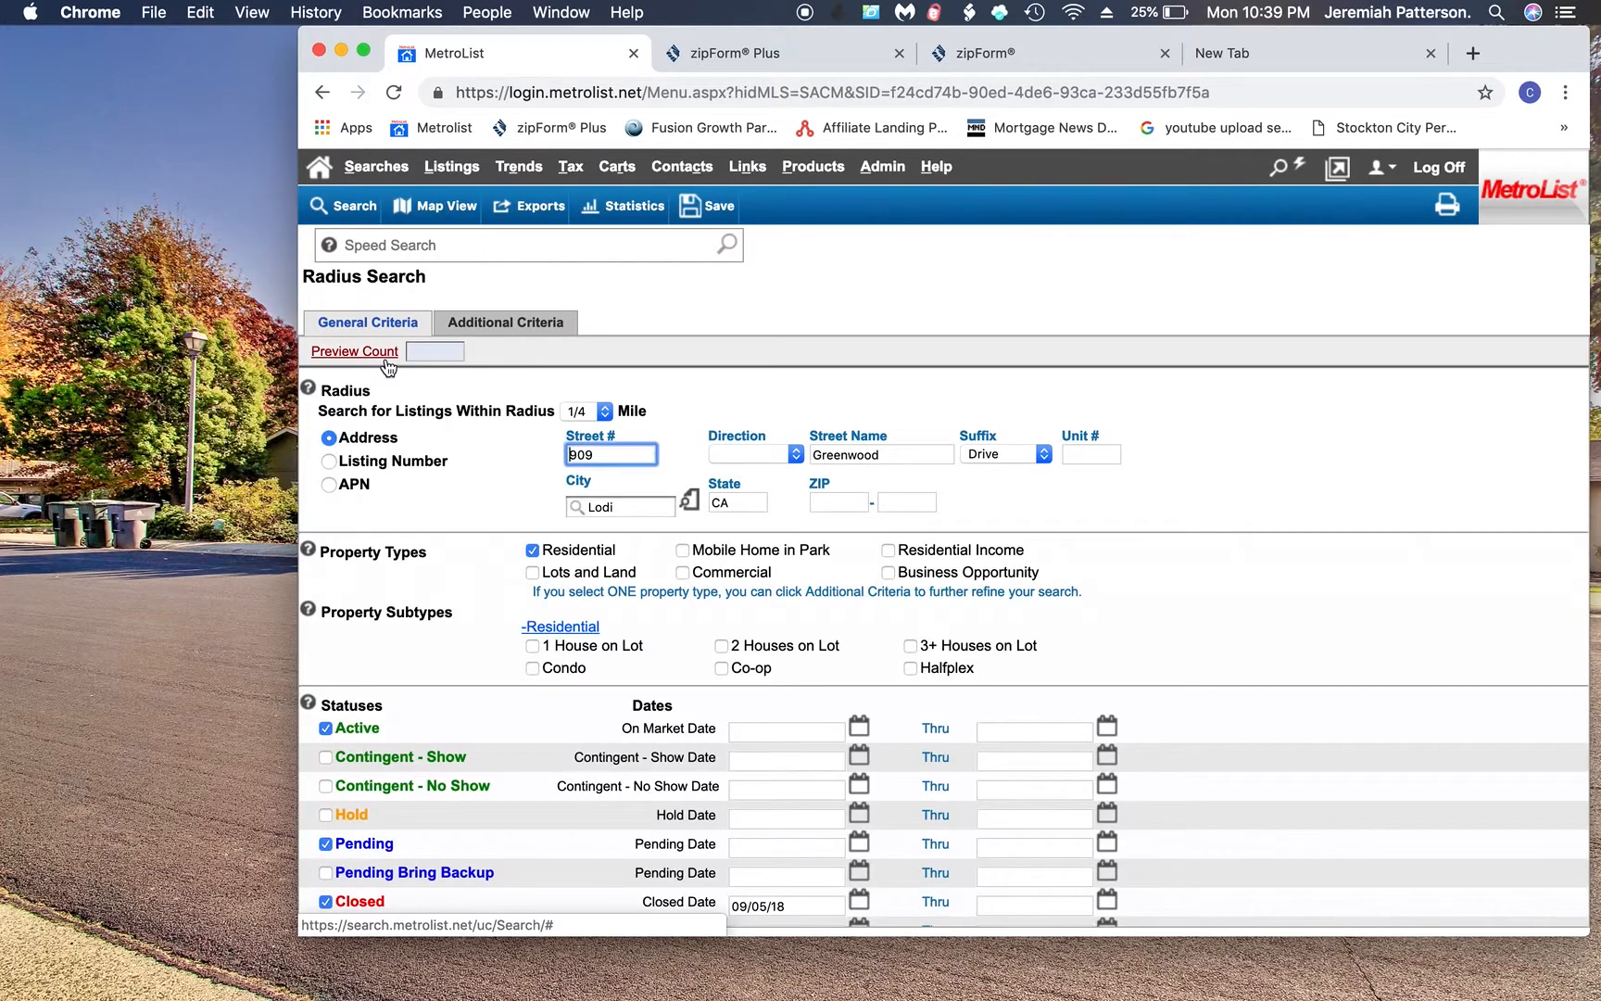
left_click(603, 412)
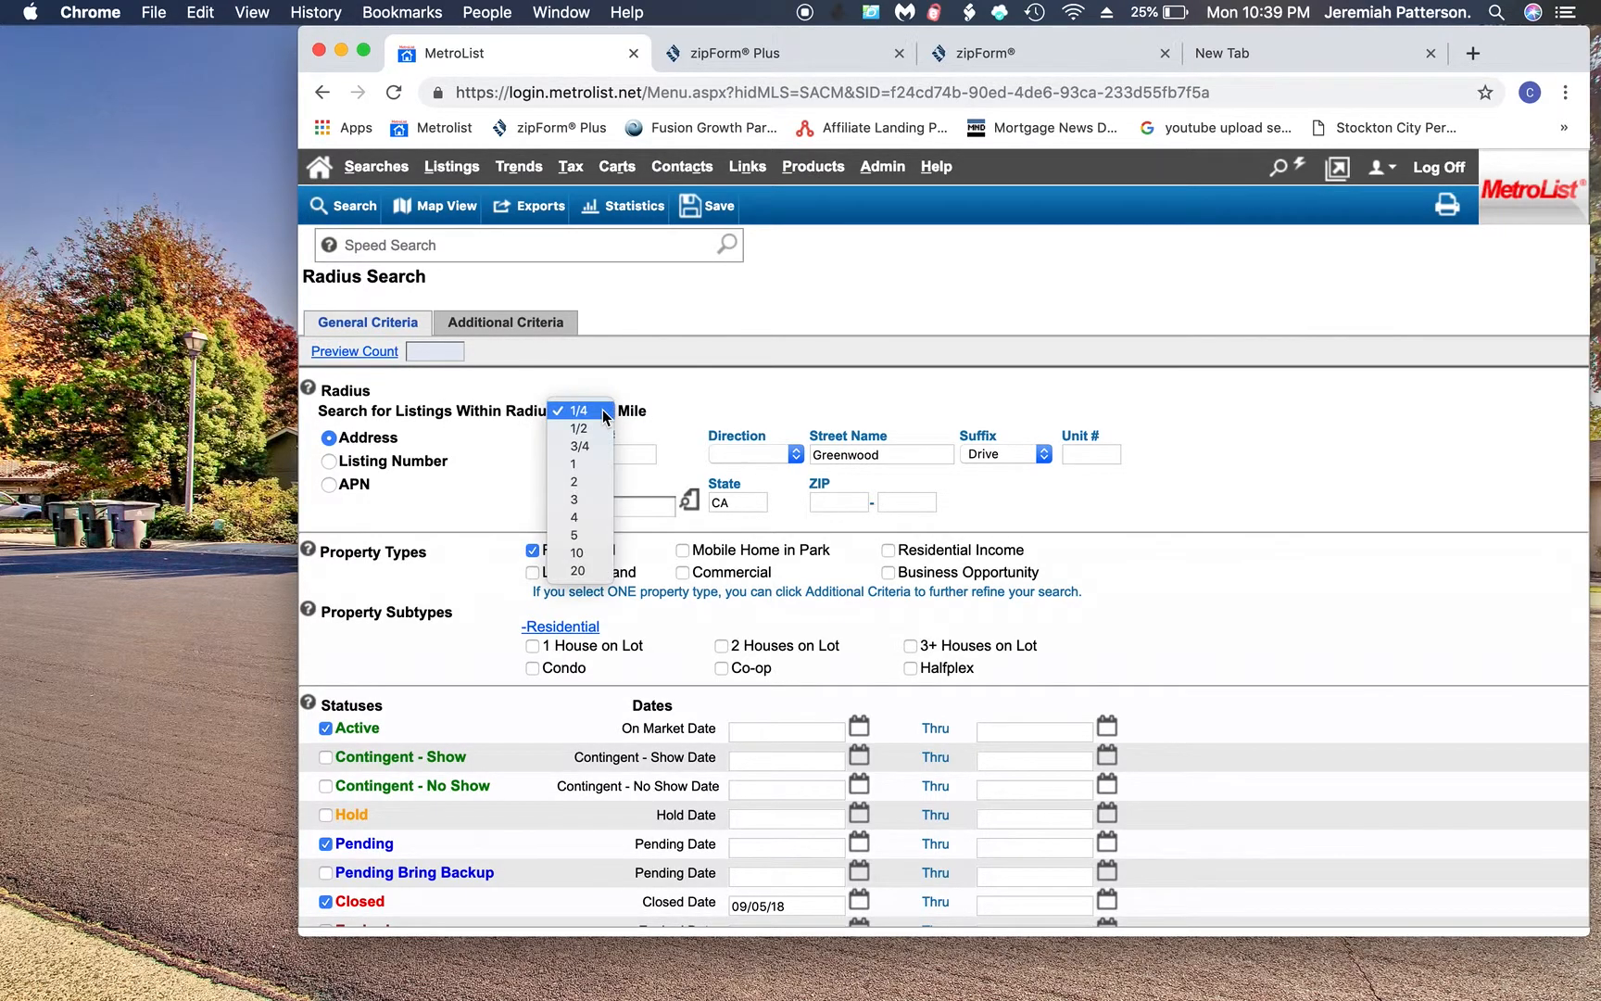
left_click(594, 428)
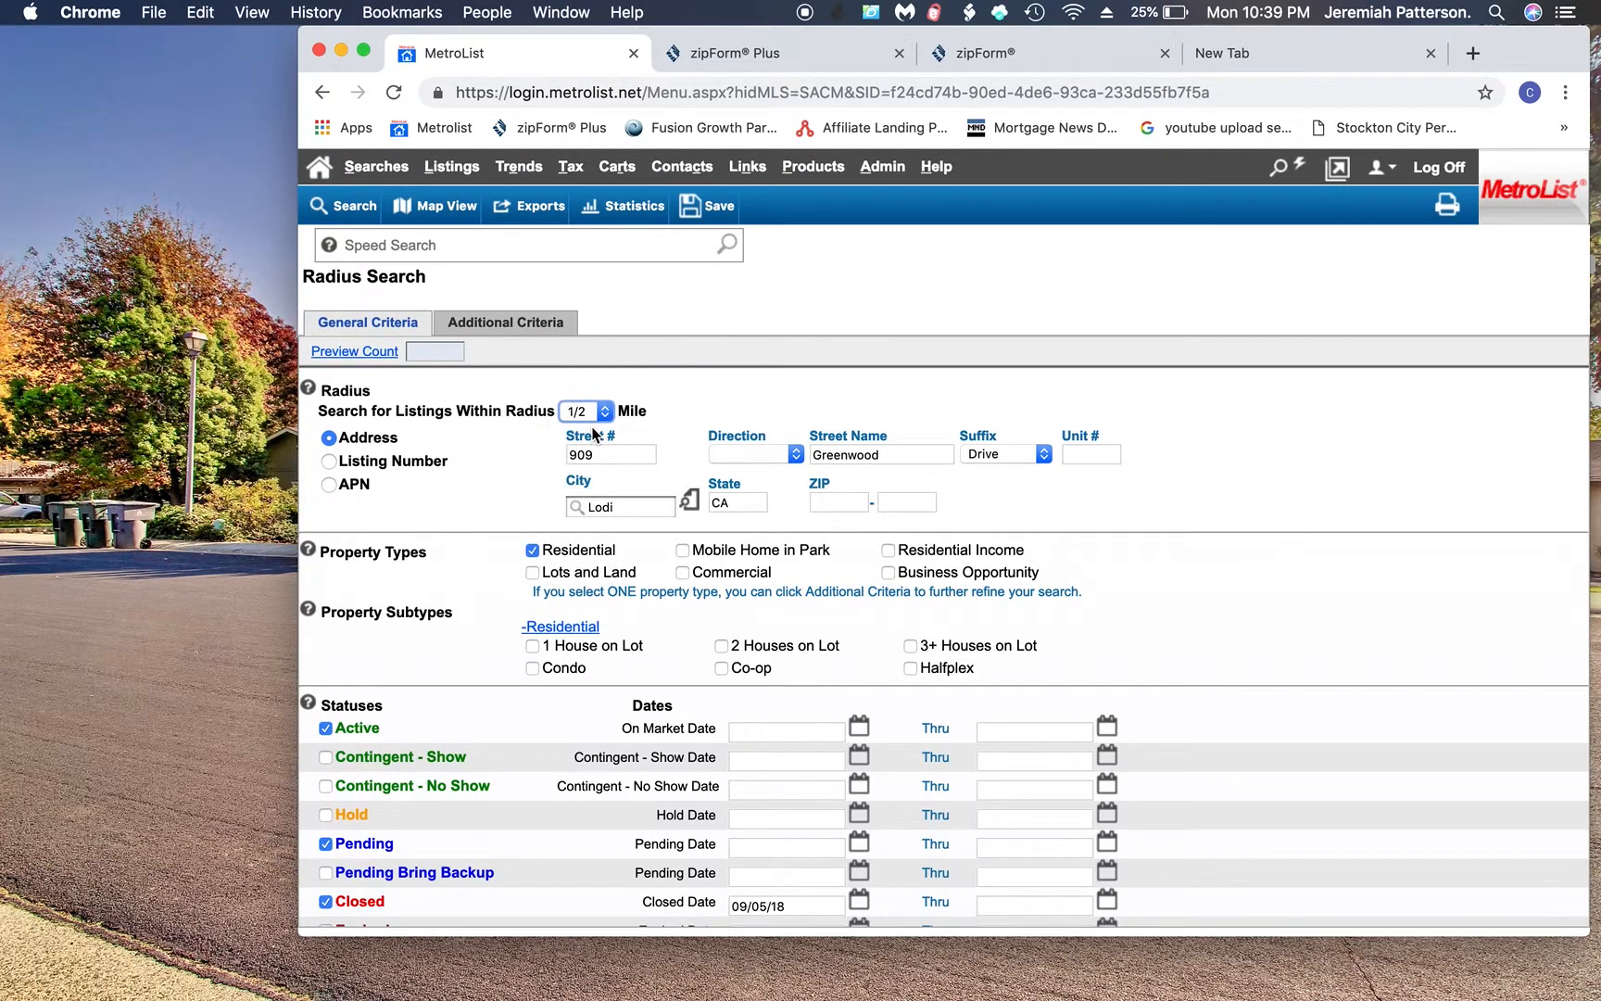
left_click(353, 217)
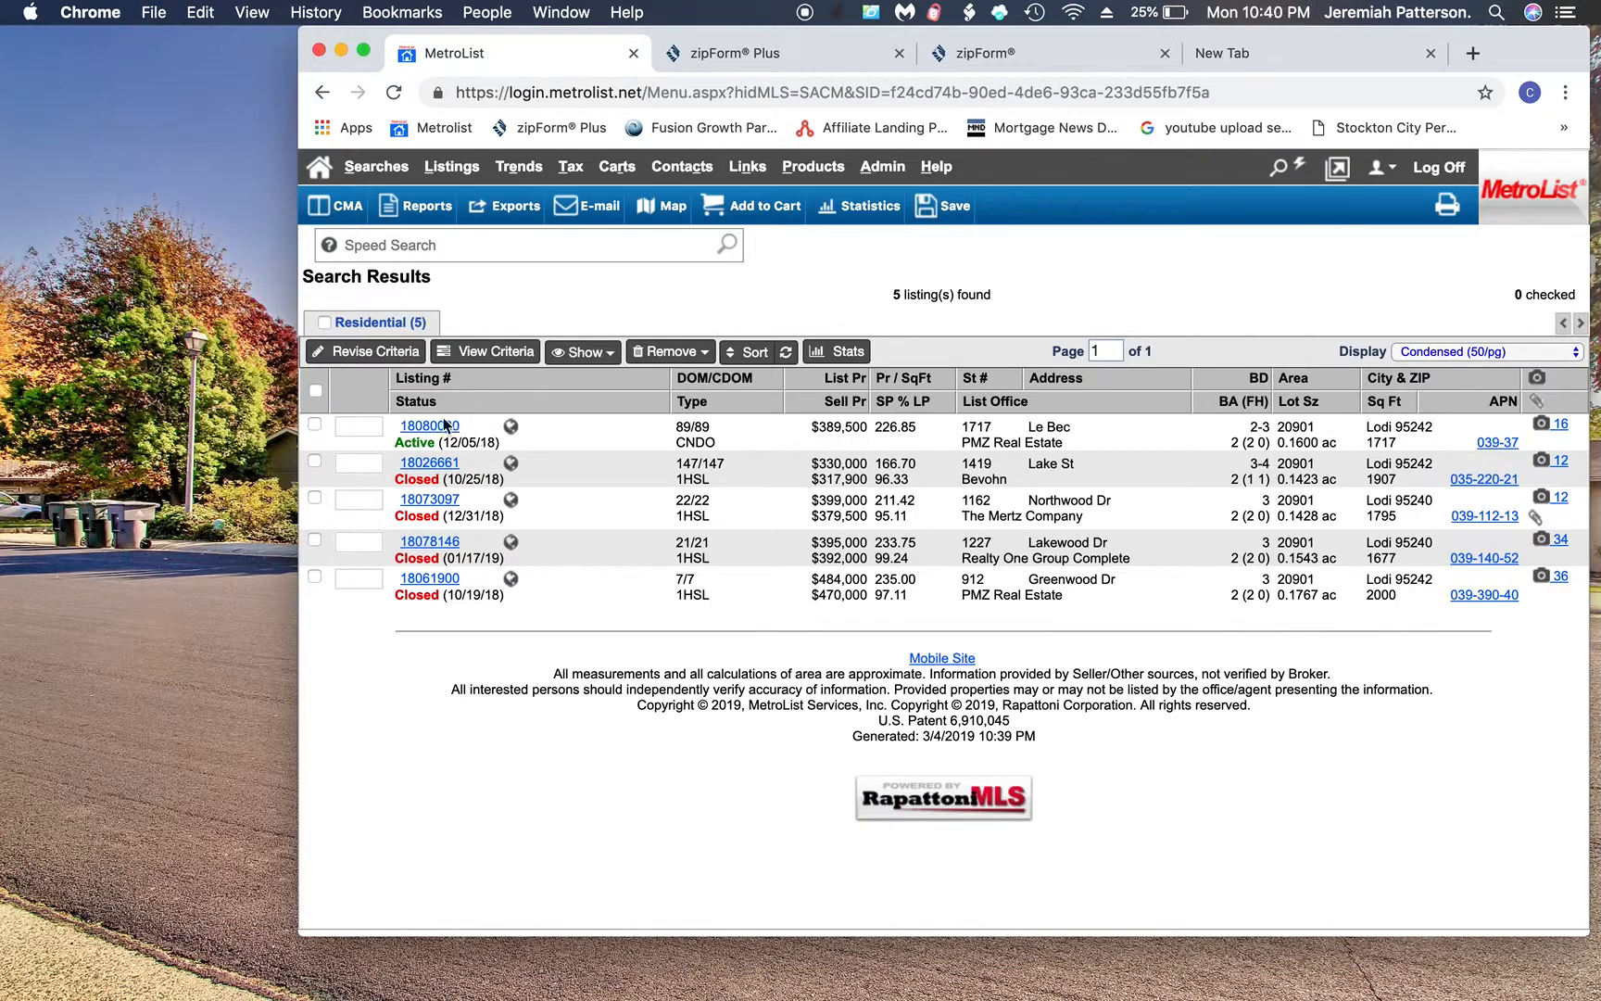
left_click(324, 322)
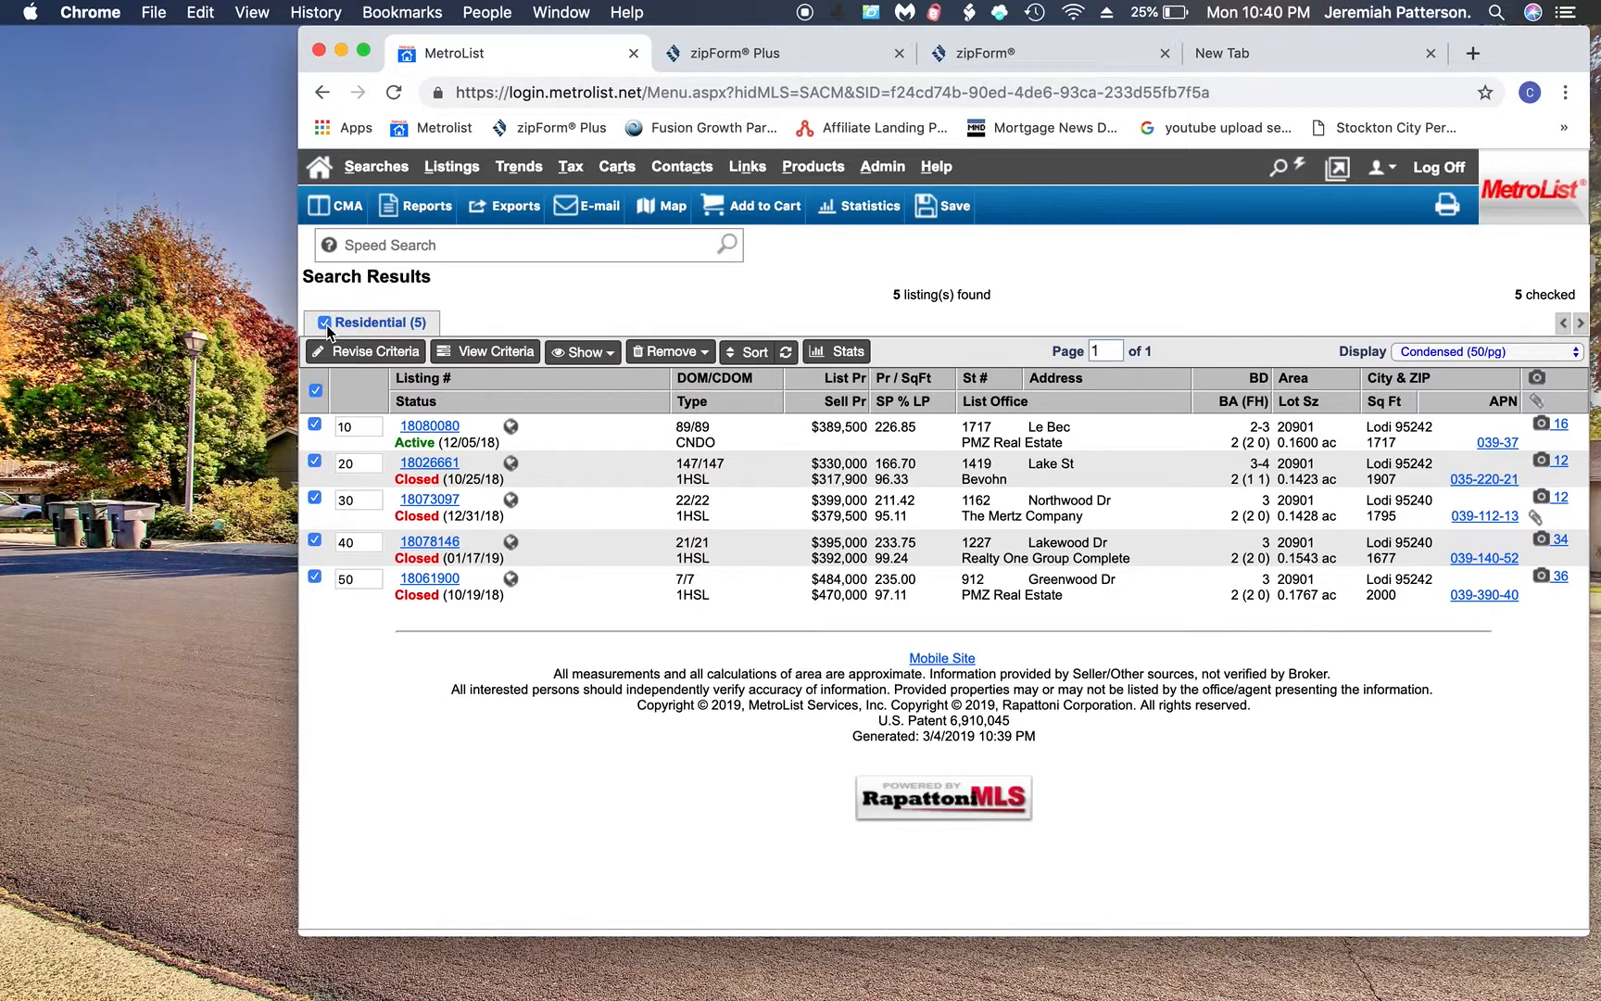
- Send the checked listings to Cloud CMA and skip its welcome tour
left_click(338, 213)
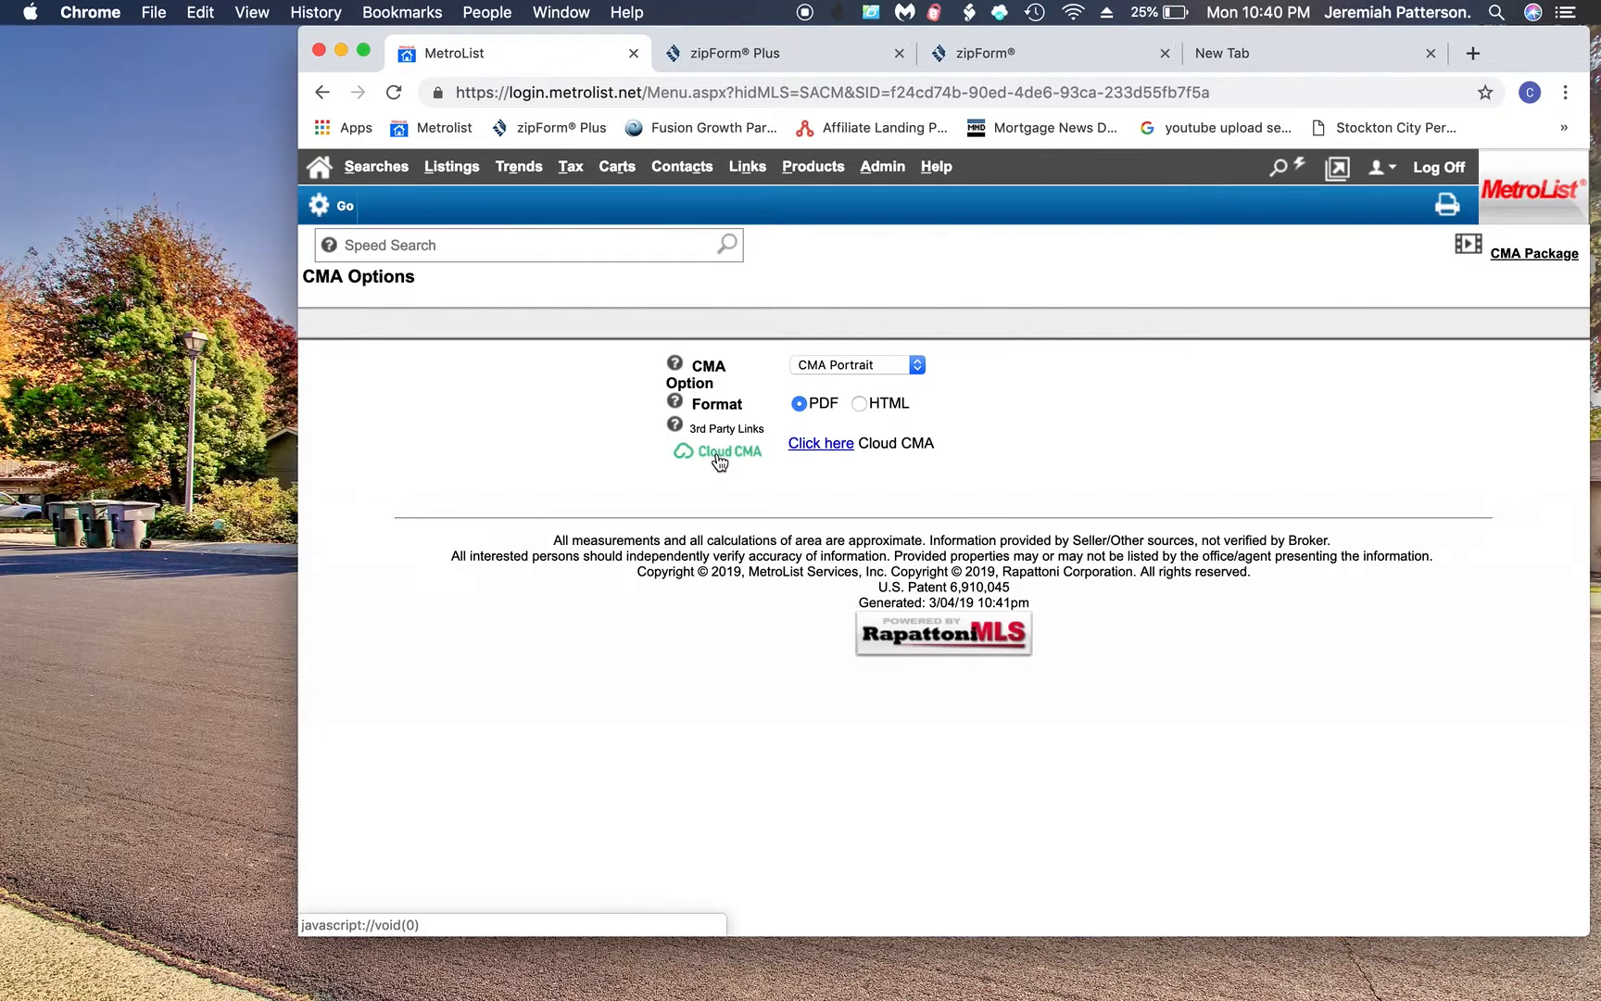
left_click(719, 460)
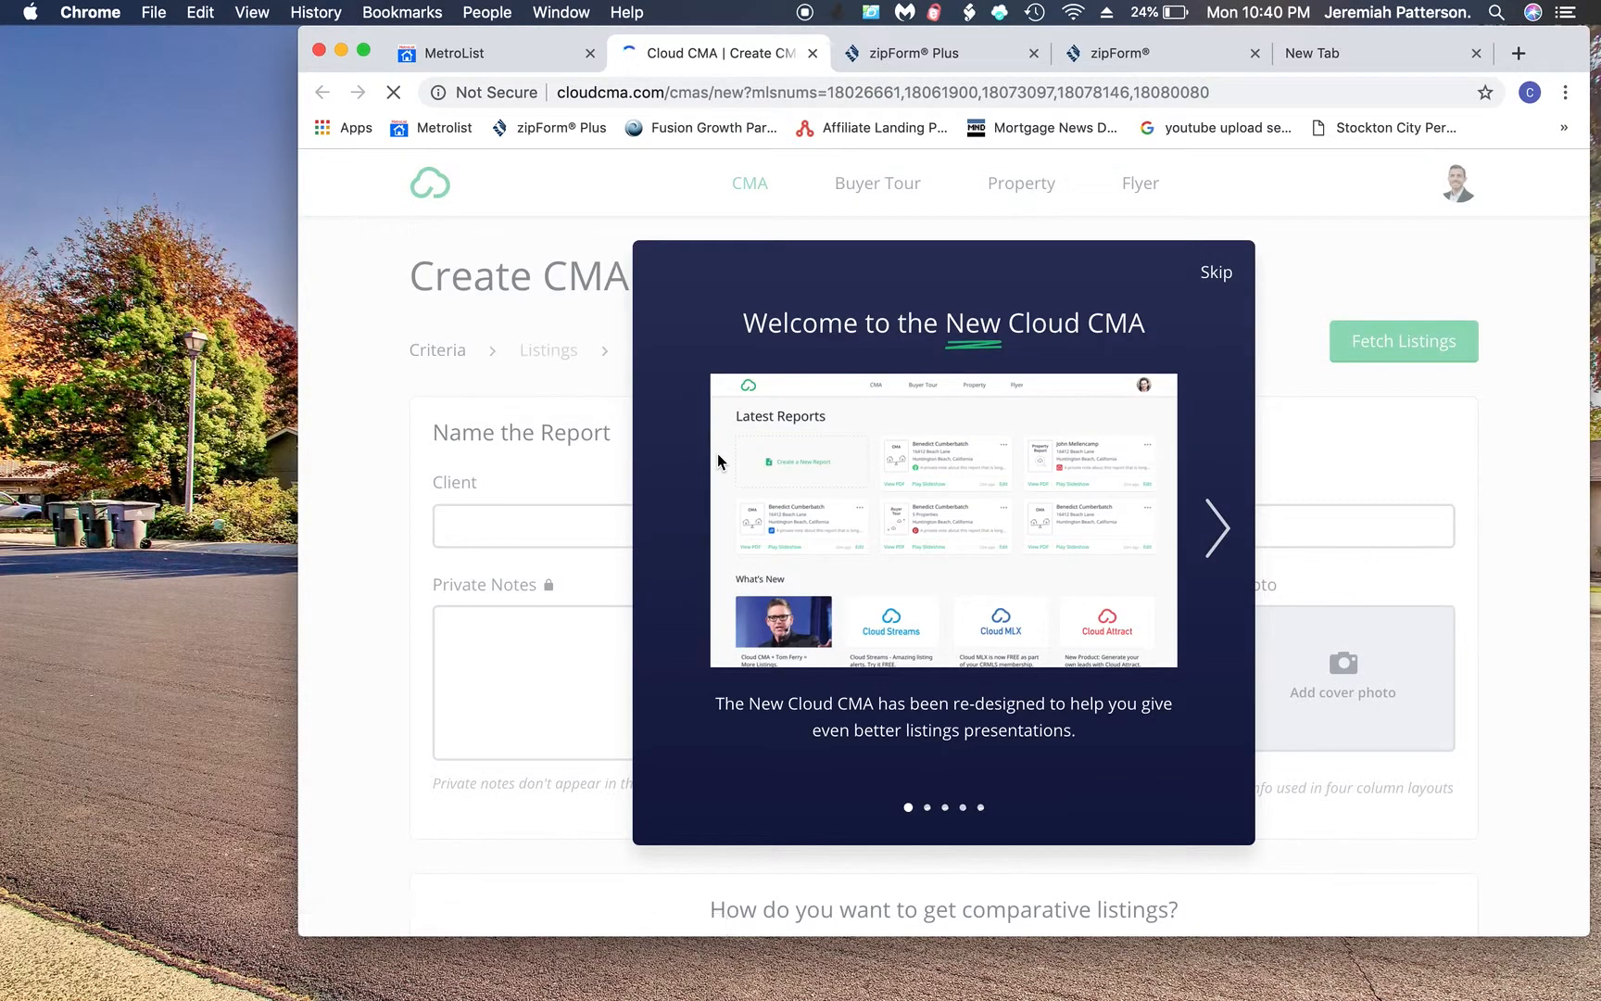
left_click(1223, 273)
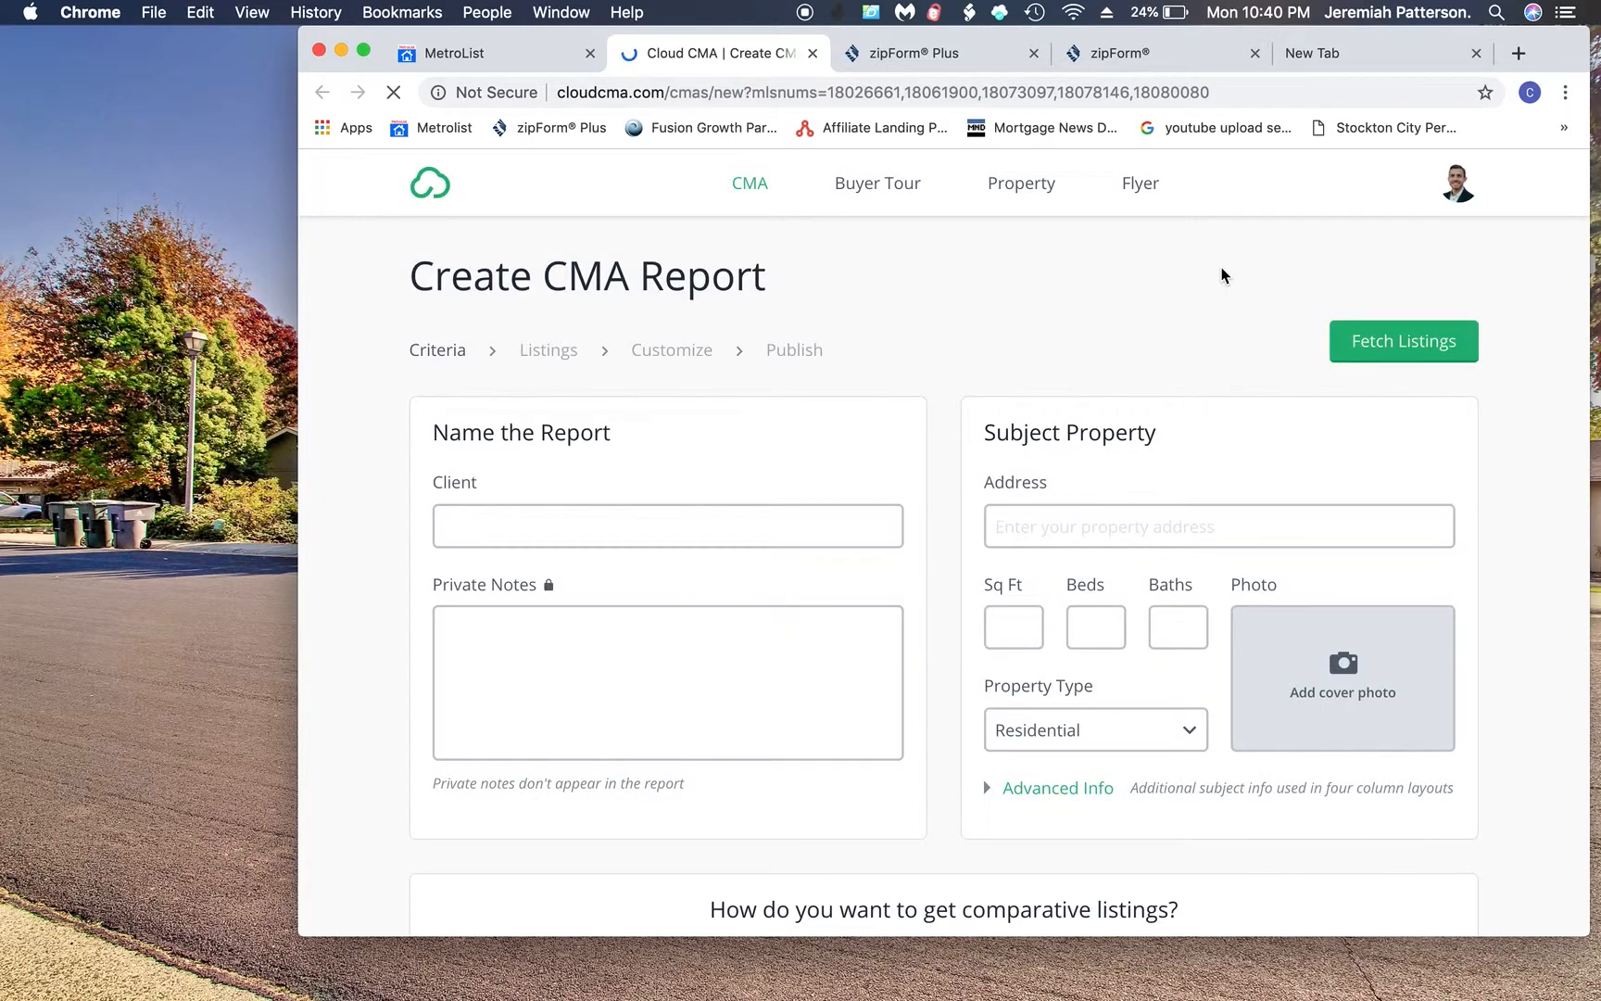
left_click(601, 519)
type("Testy ")
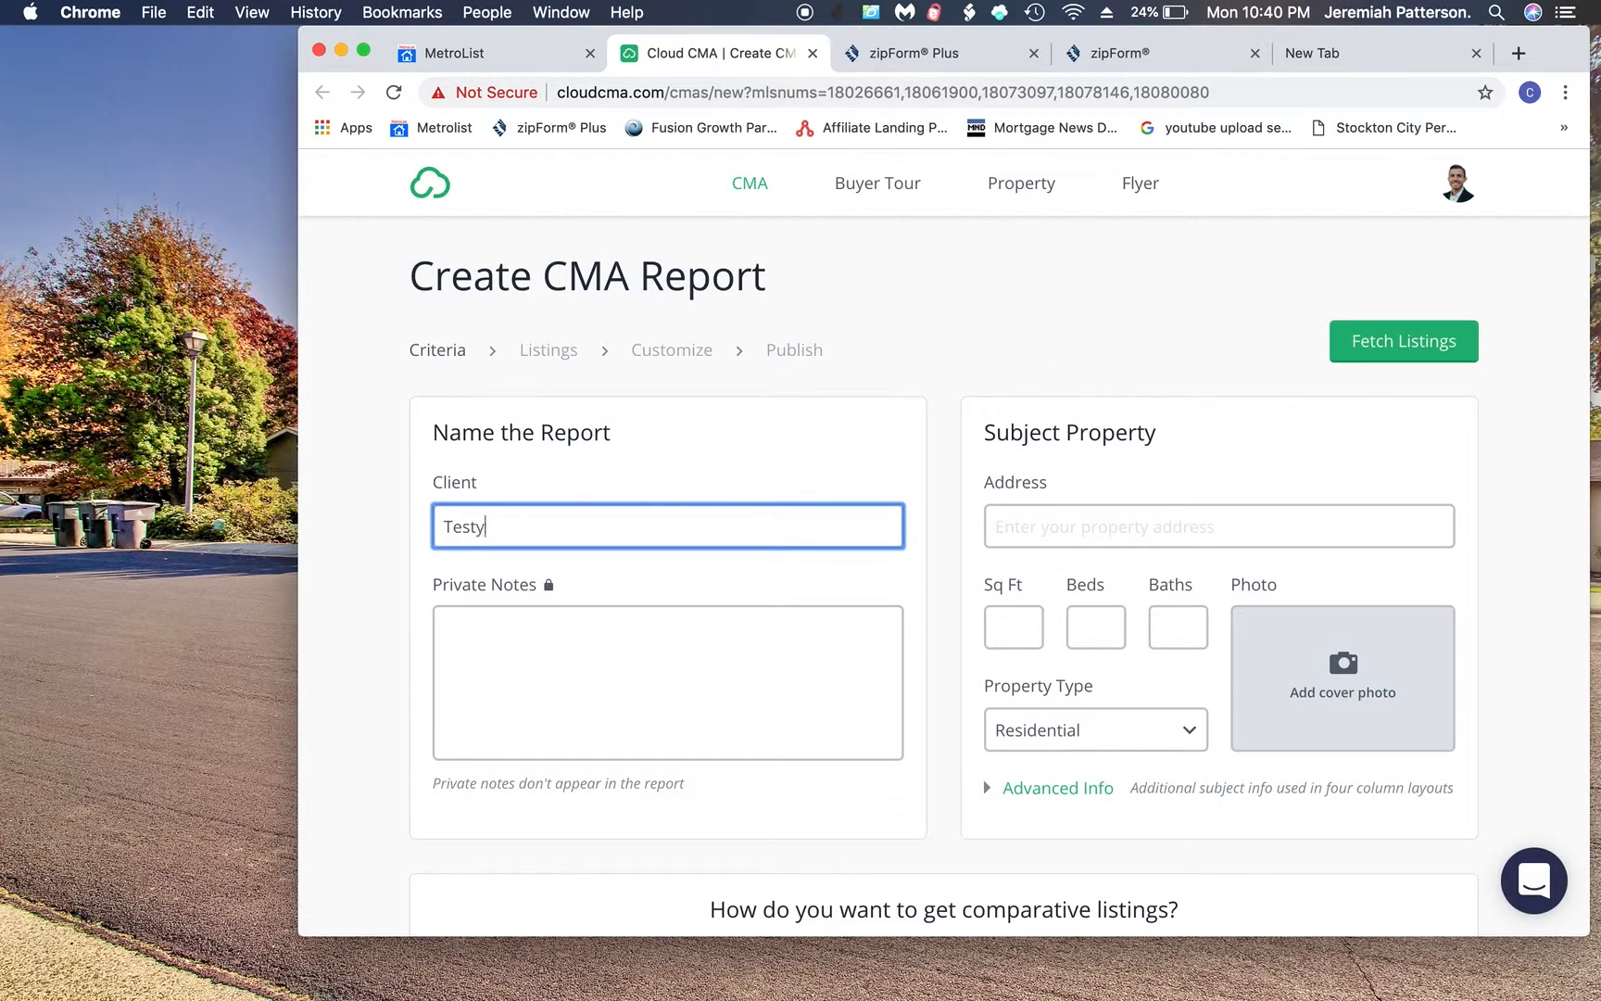
type("Testerson")
left_click(998, 521)
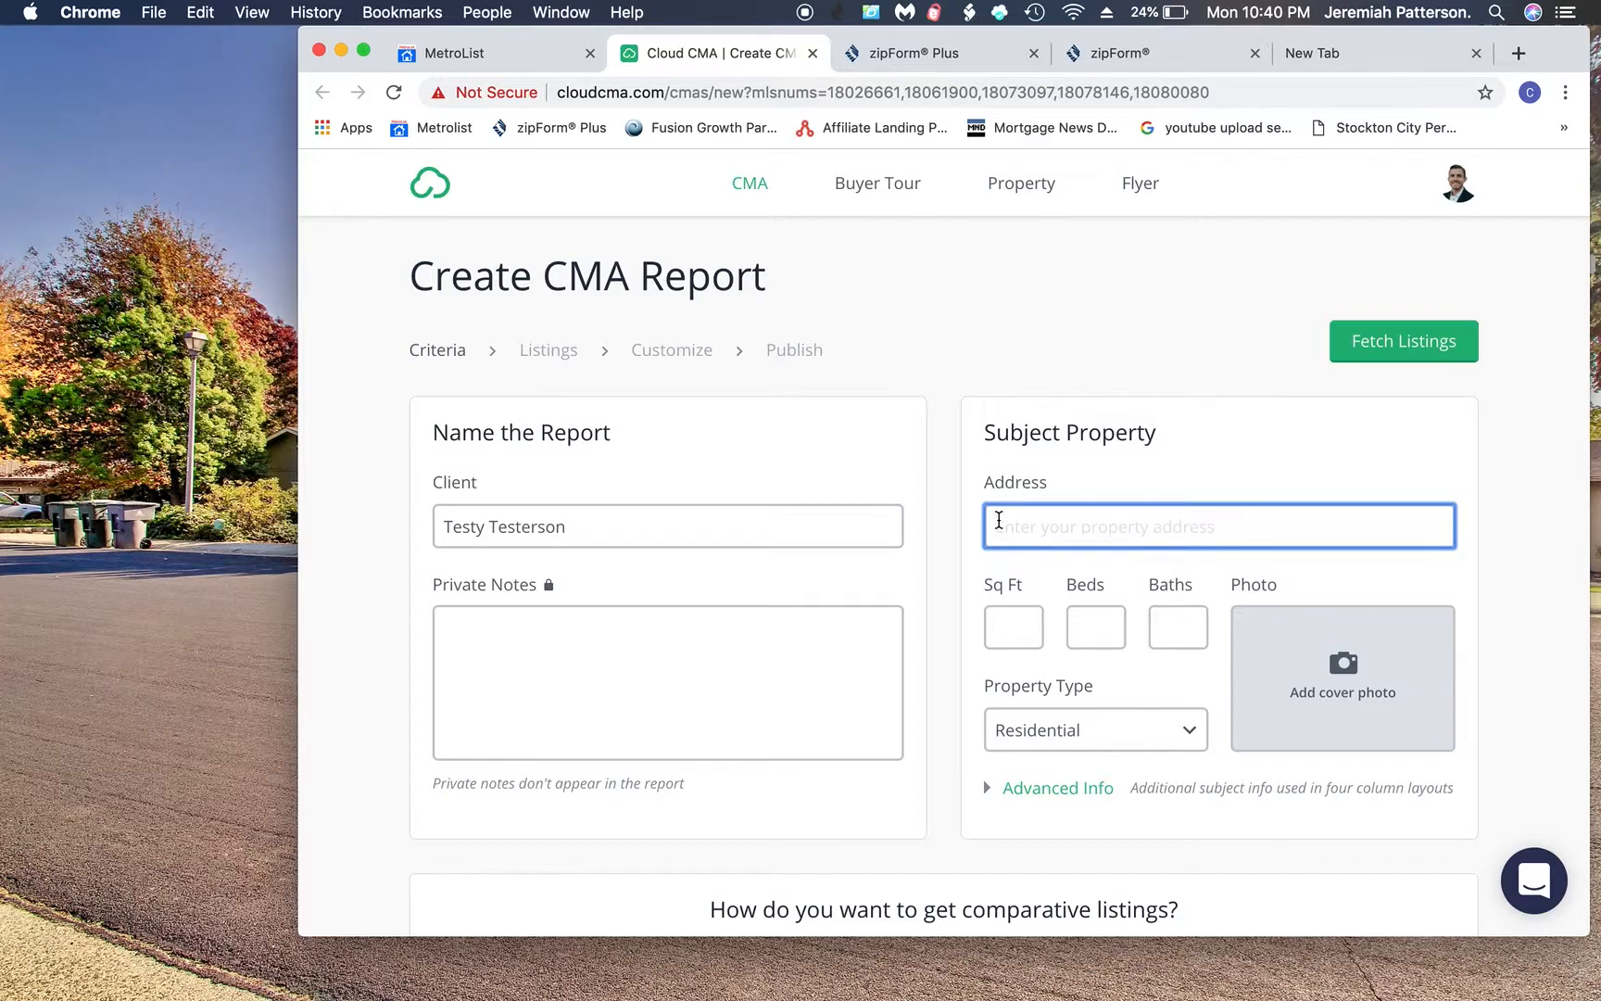
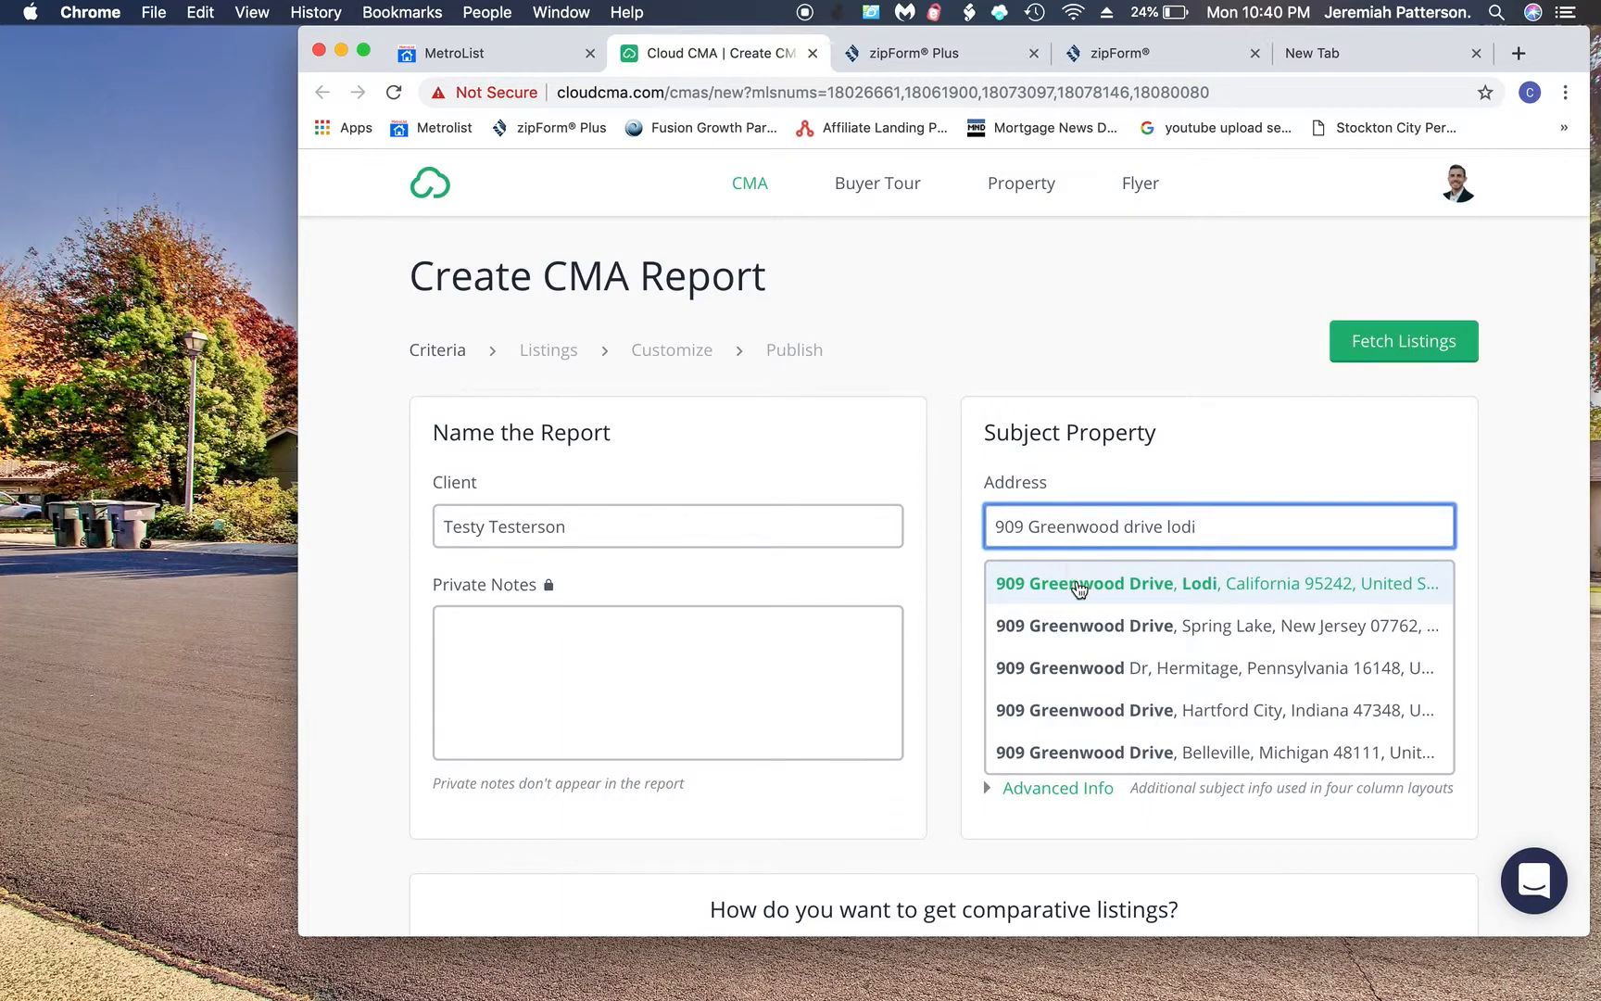
left_click(1112, 591)
left_click(1023, 628)
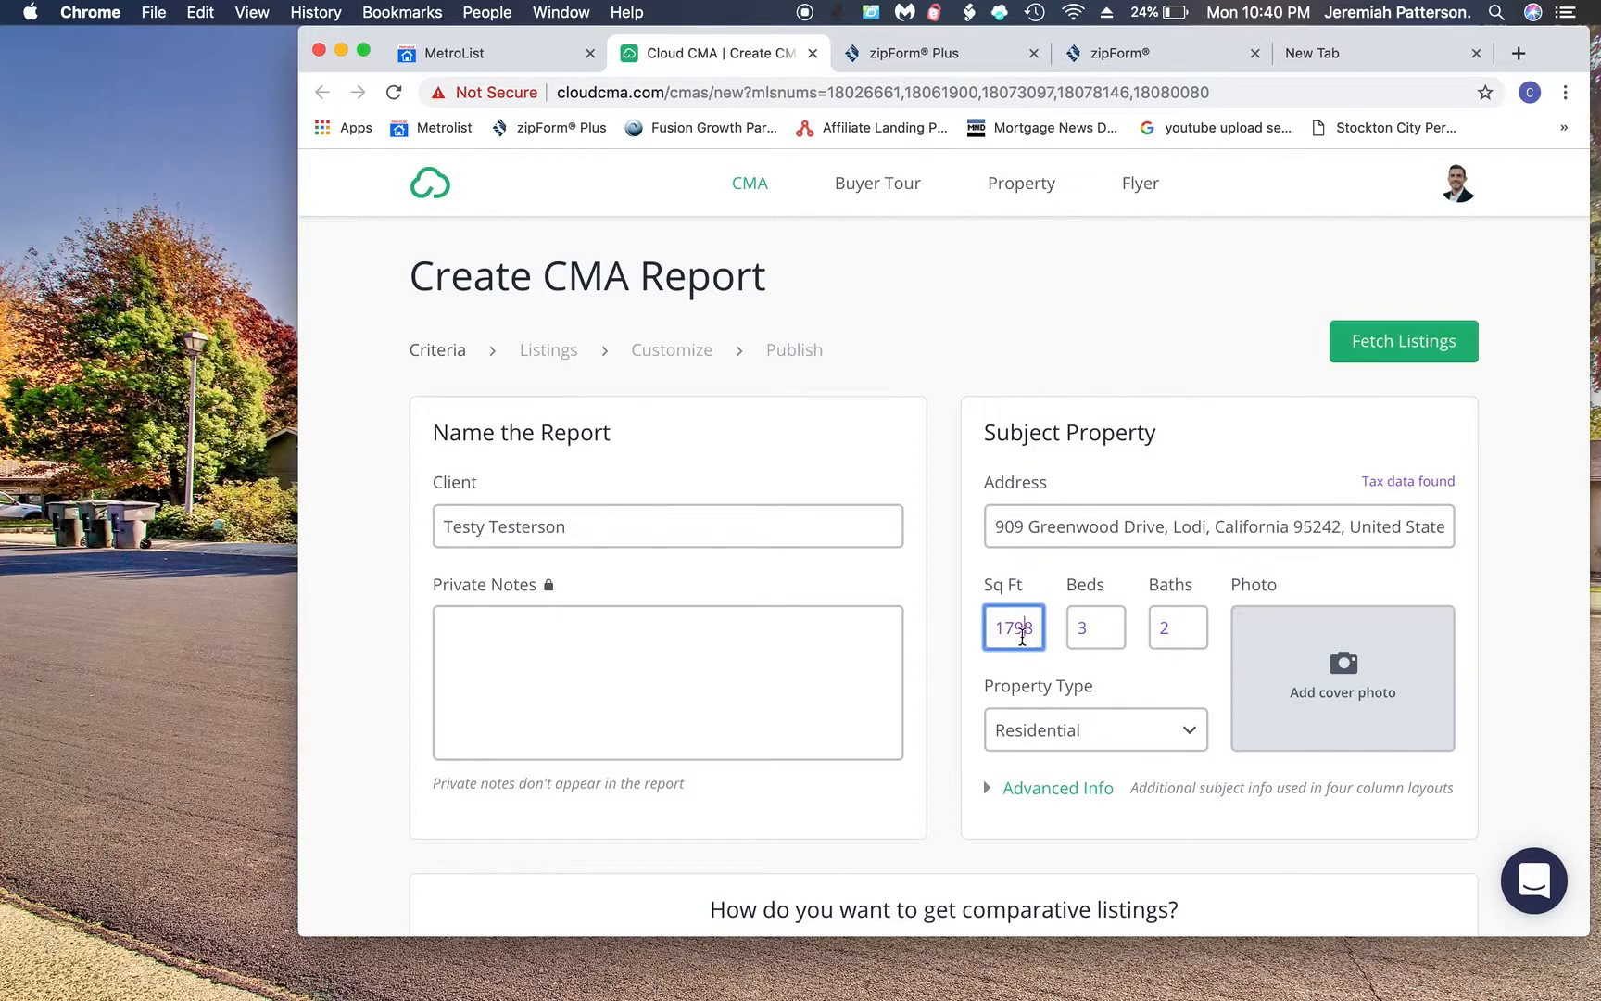
scroll(1146, 669, "down", 5)
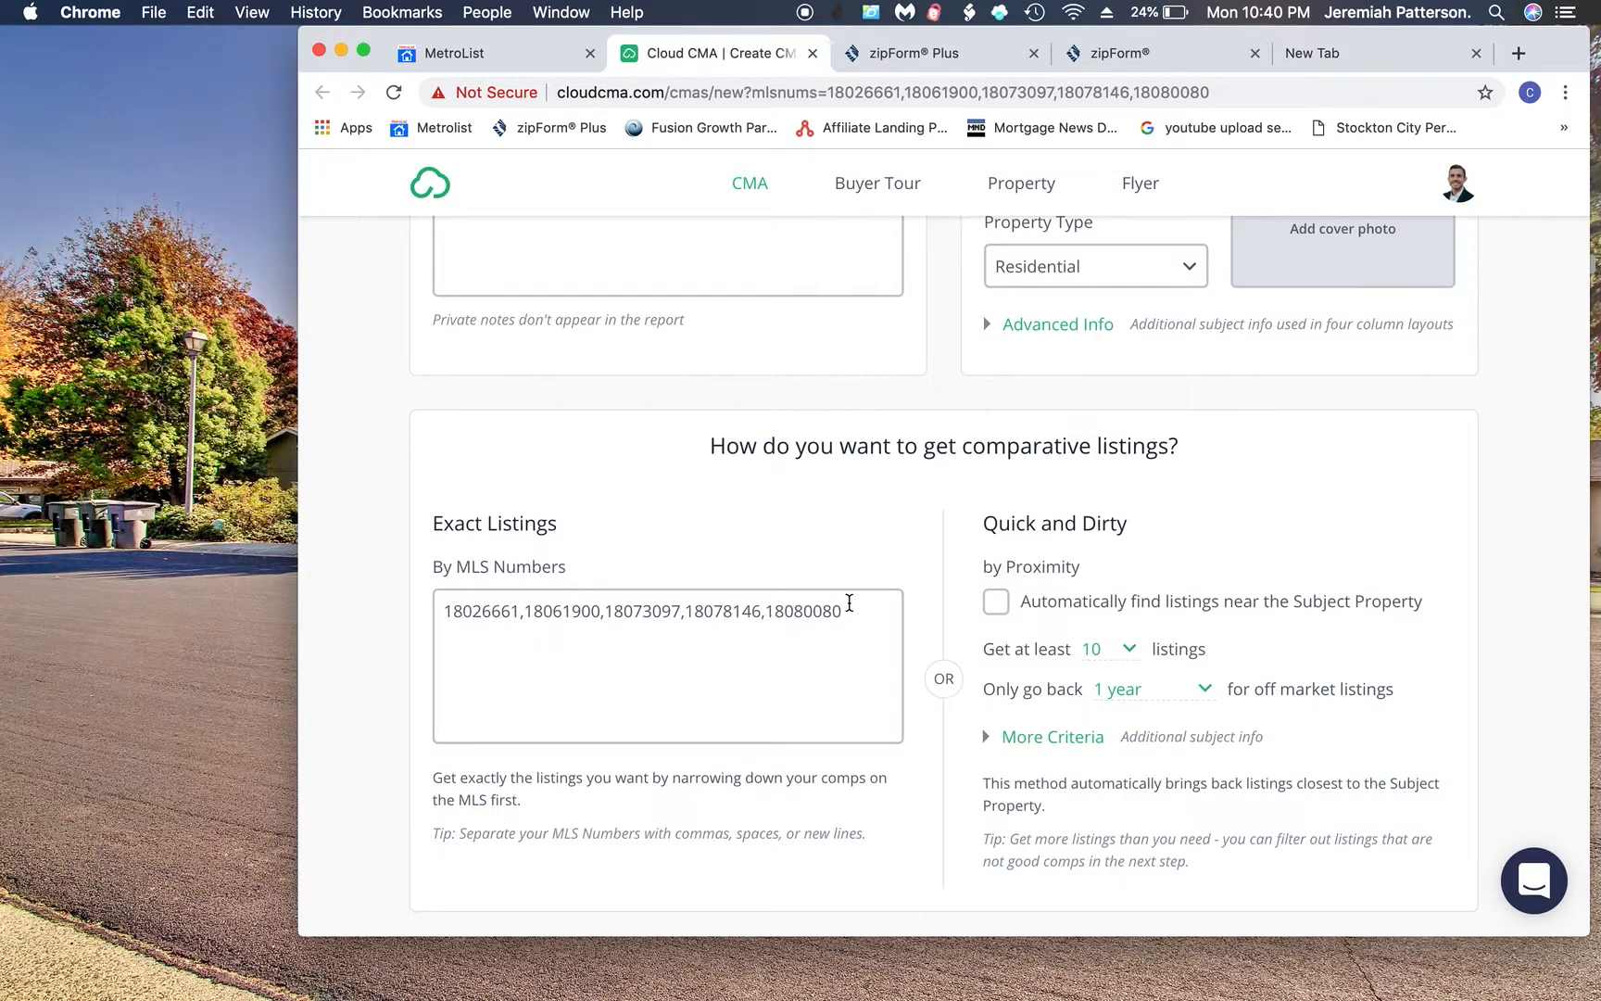
scroll(848, 603, "down", 2)
left_click(898, 867)
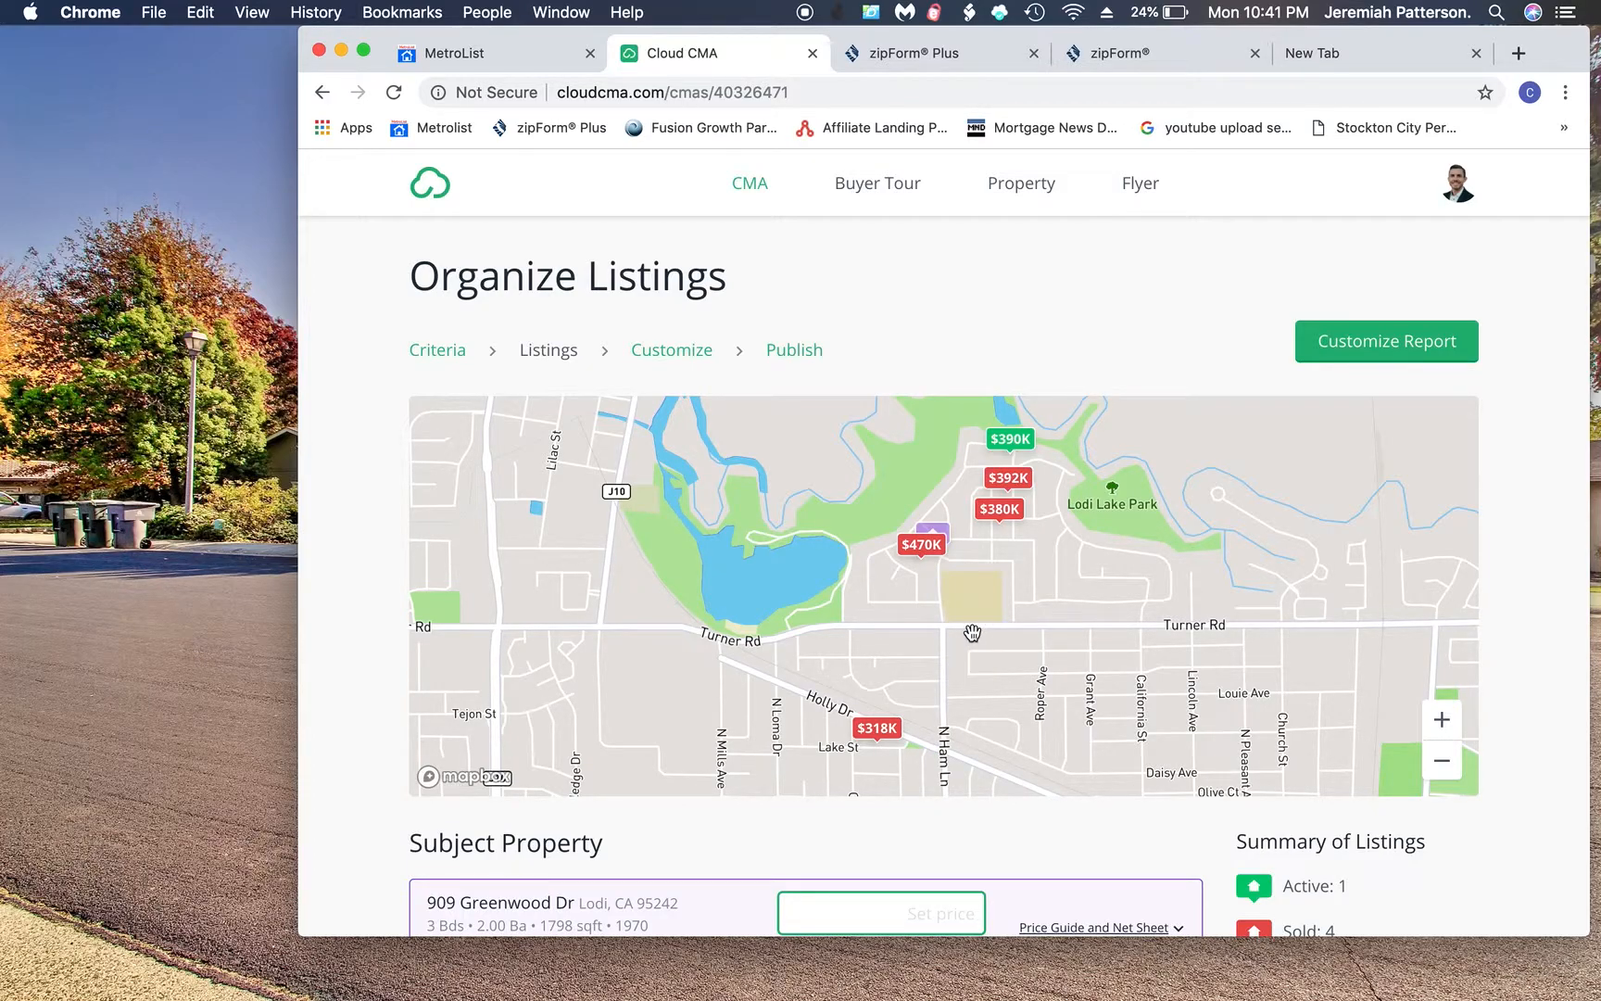
left_click(937, 530)
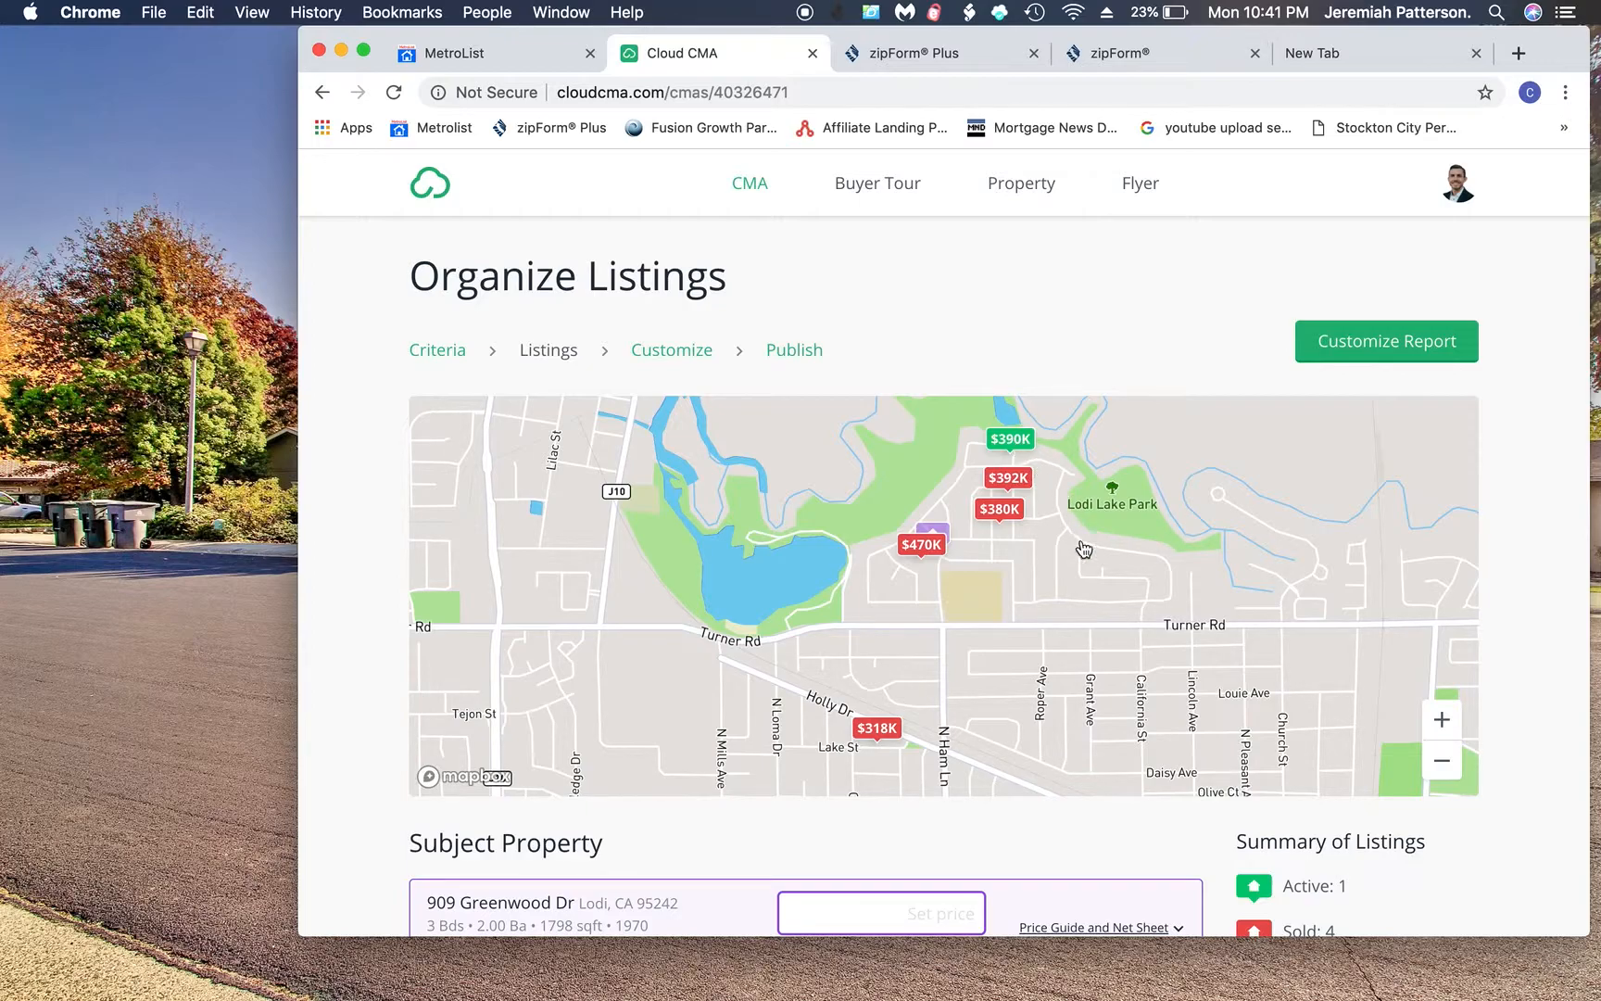
scroll(1084, 552, "down", 3)
scroll(1083, 547, "down", 4)
scroll(1083, 546, "down", 5)
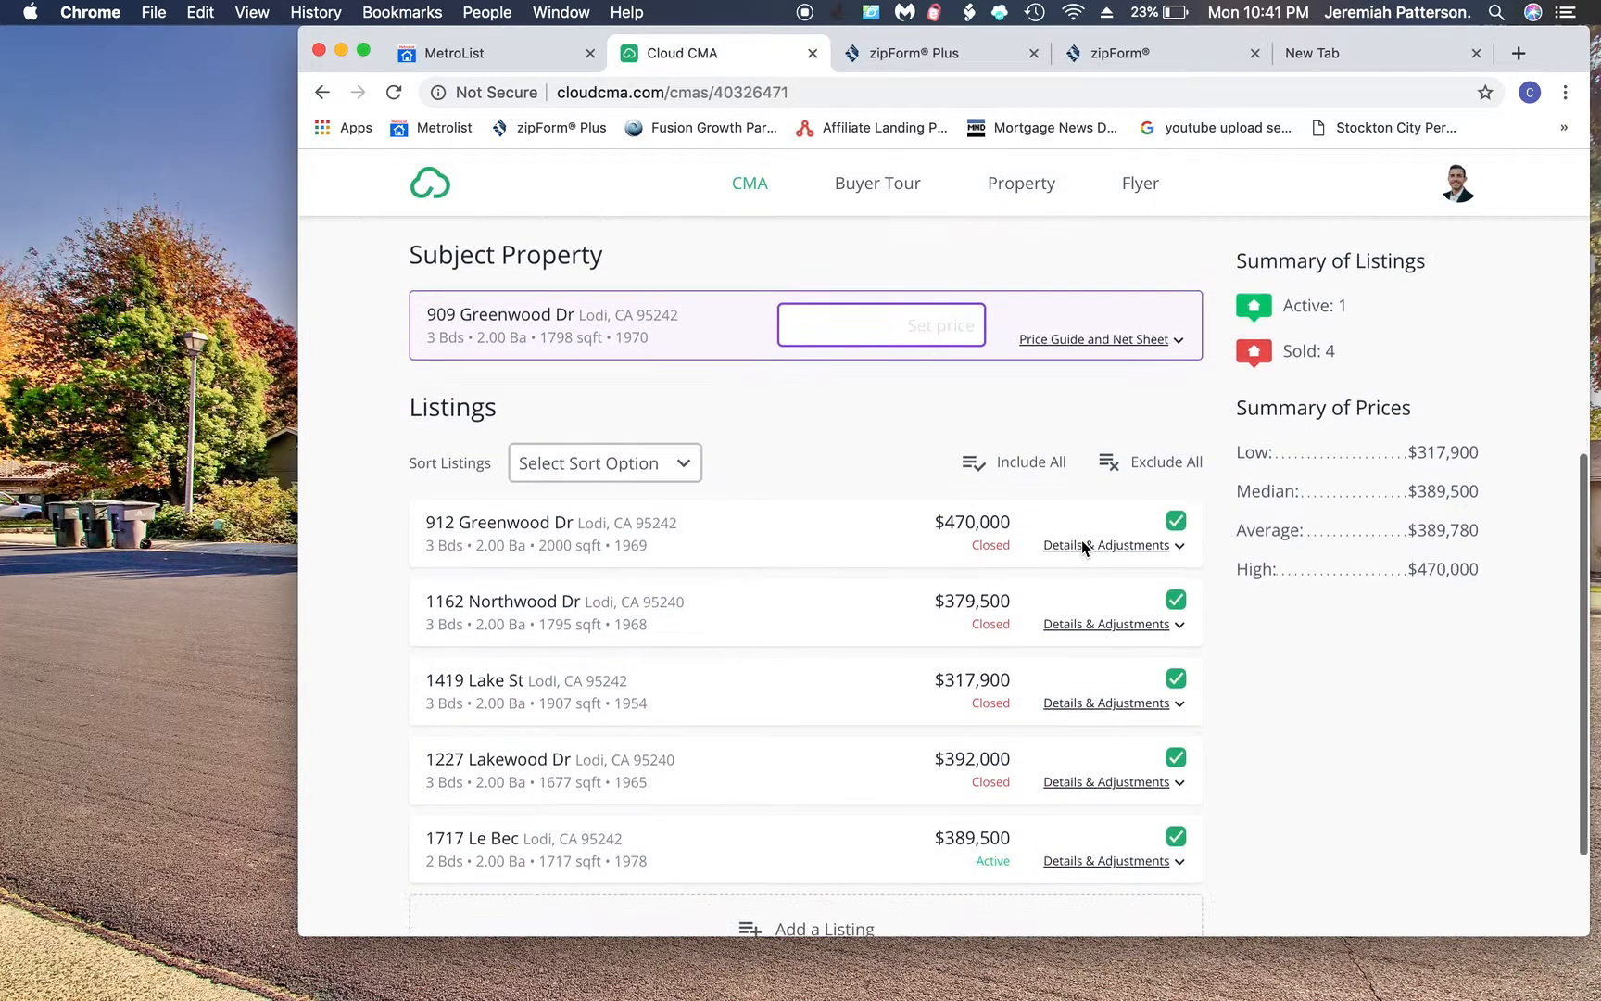
scroll(1083, 545, "up", 8)
scroll(1082, 542, "up", 1)
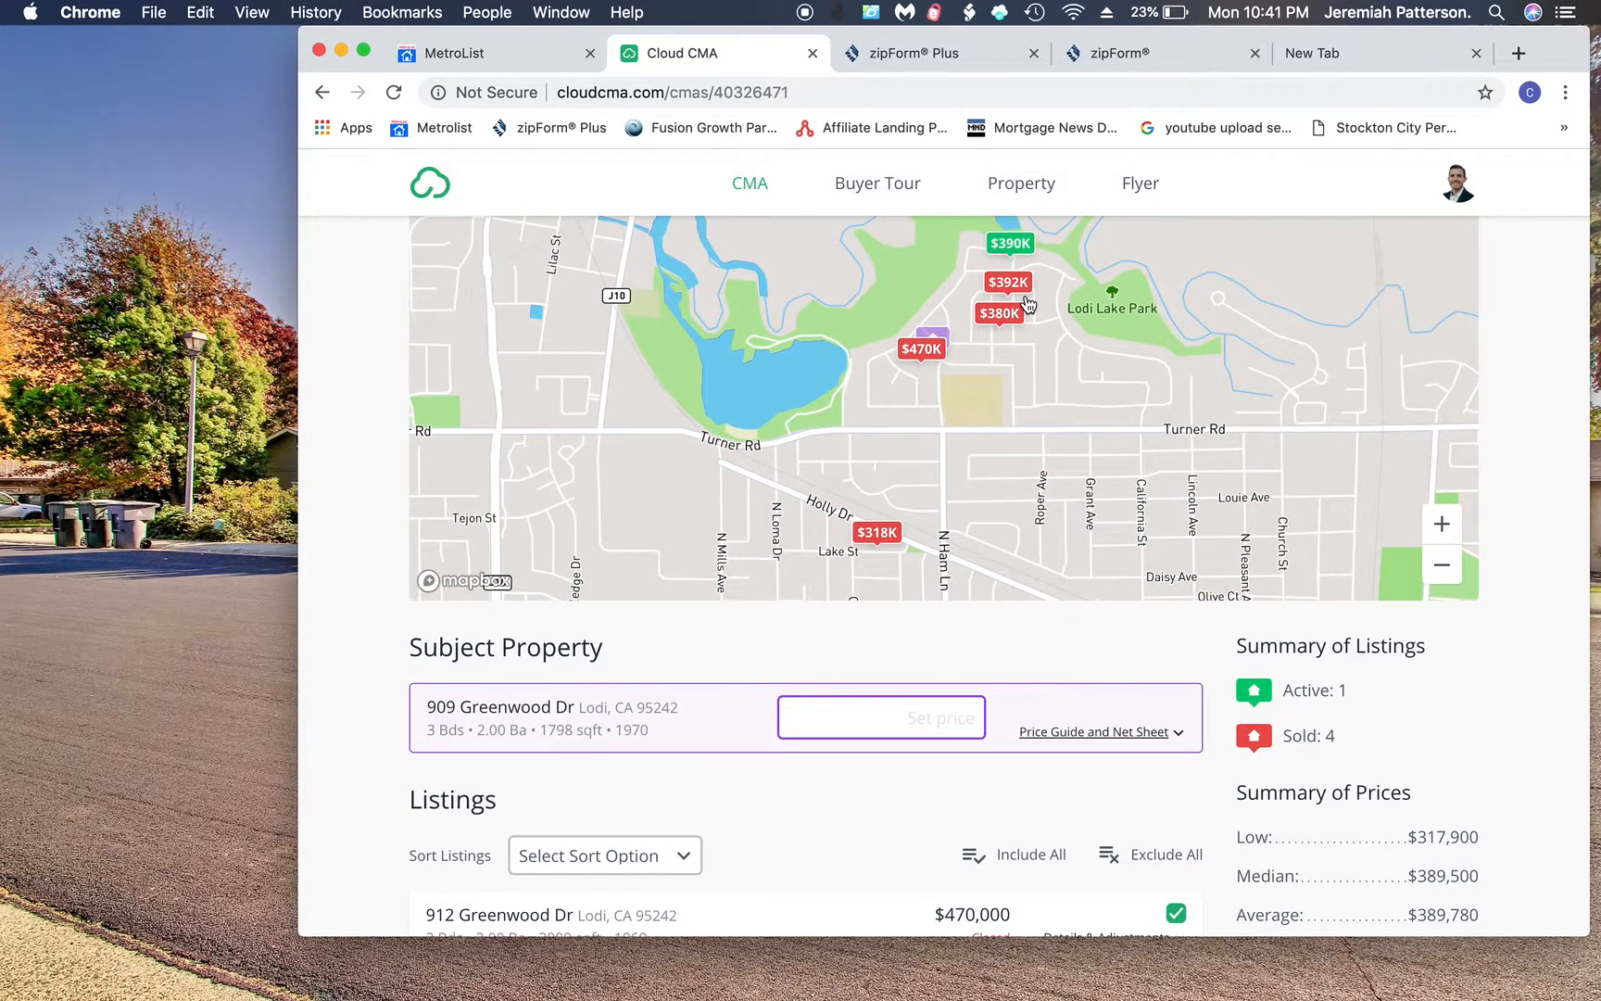
scroll(1029, 304, "up", 3)
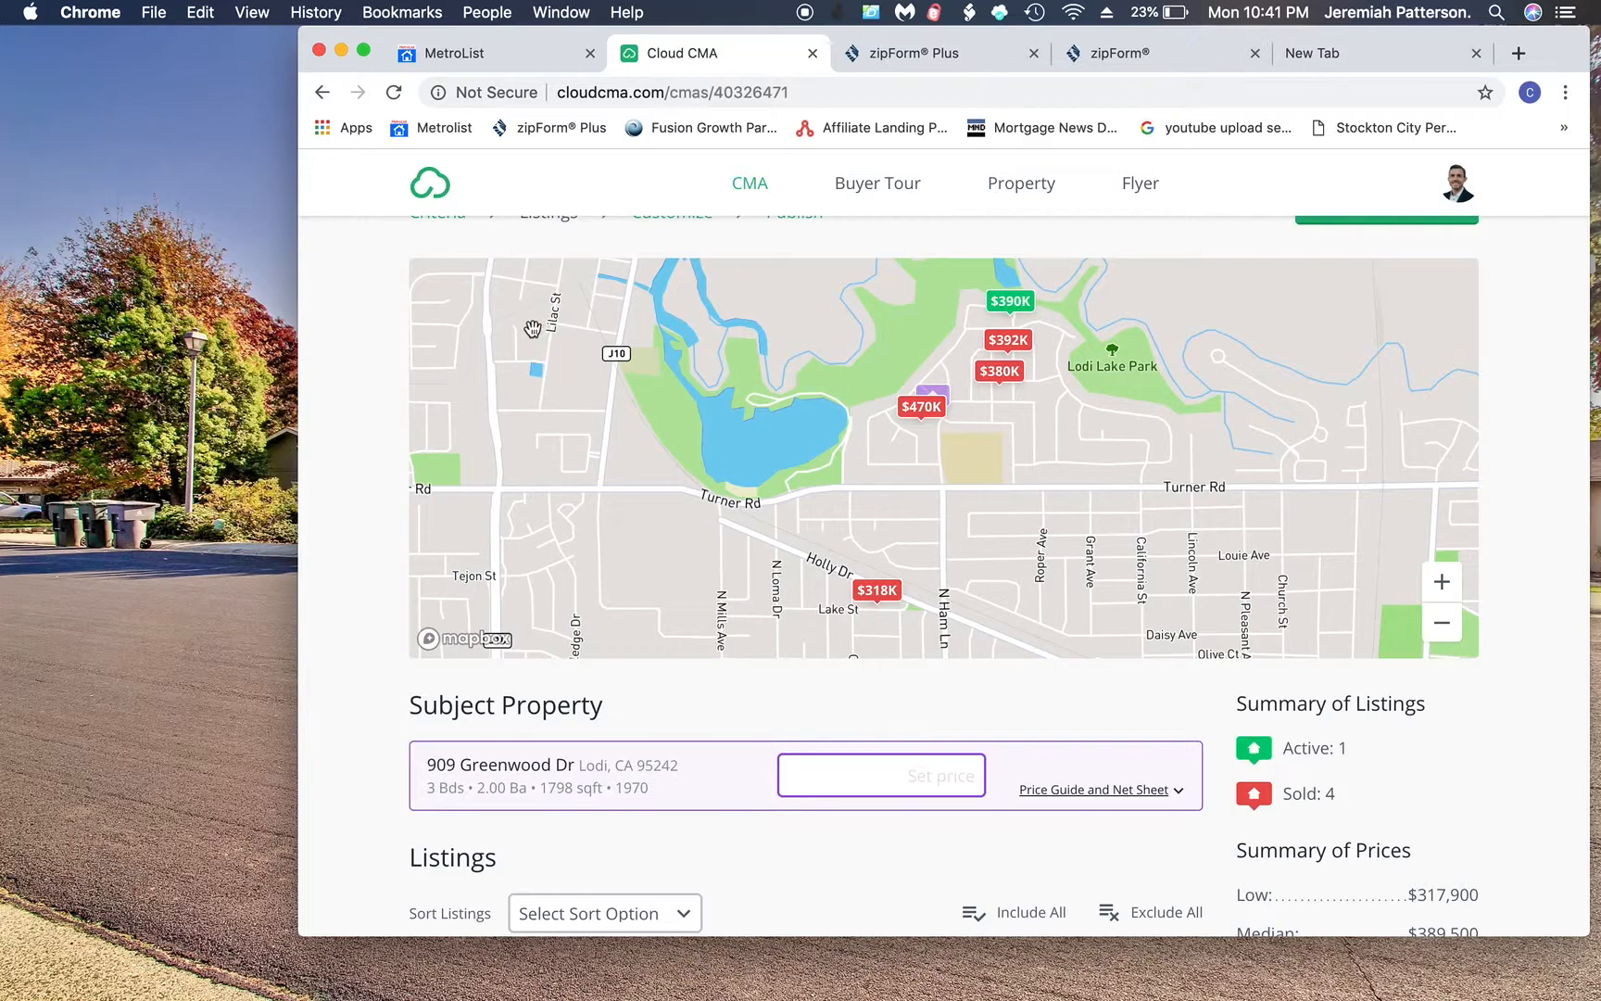
scroll(556, 376, "down", 5)
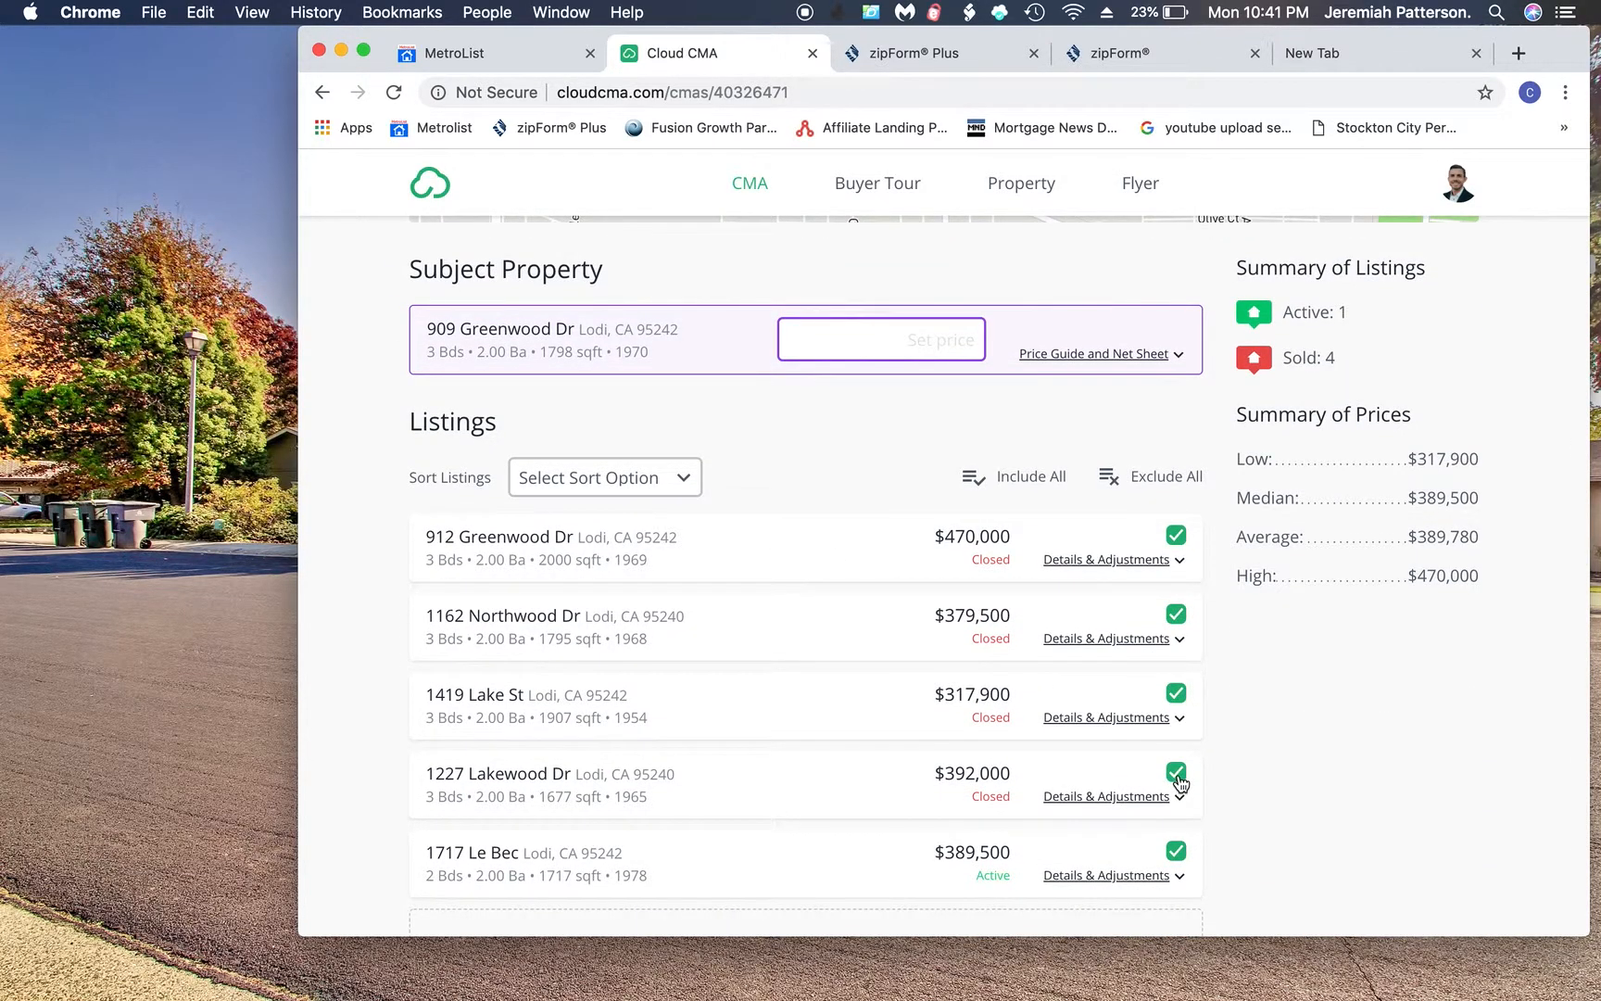
scroll(1171, 772, "up", 4)
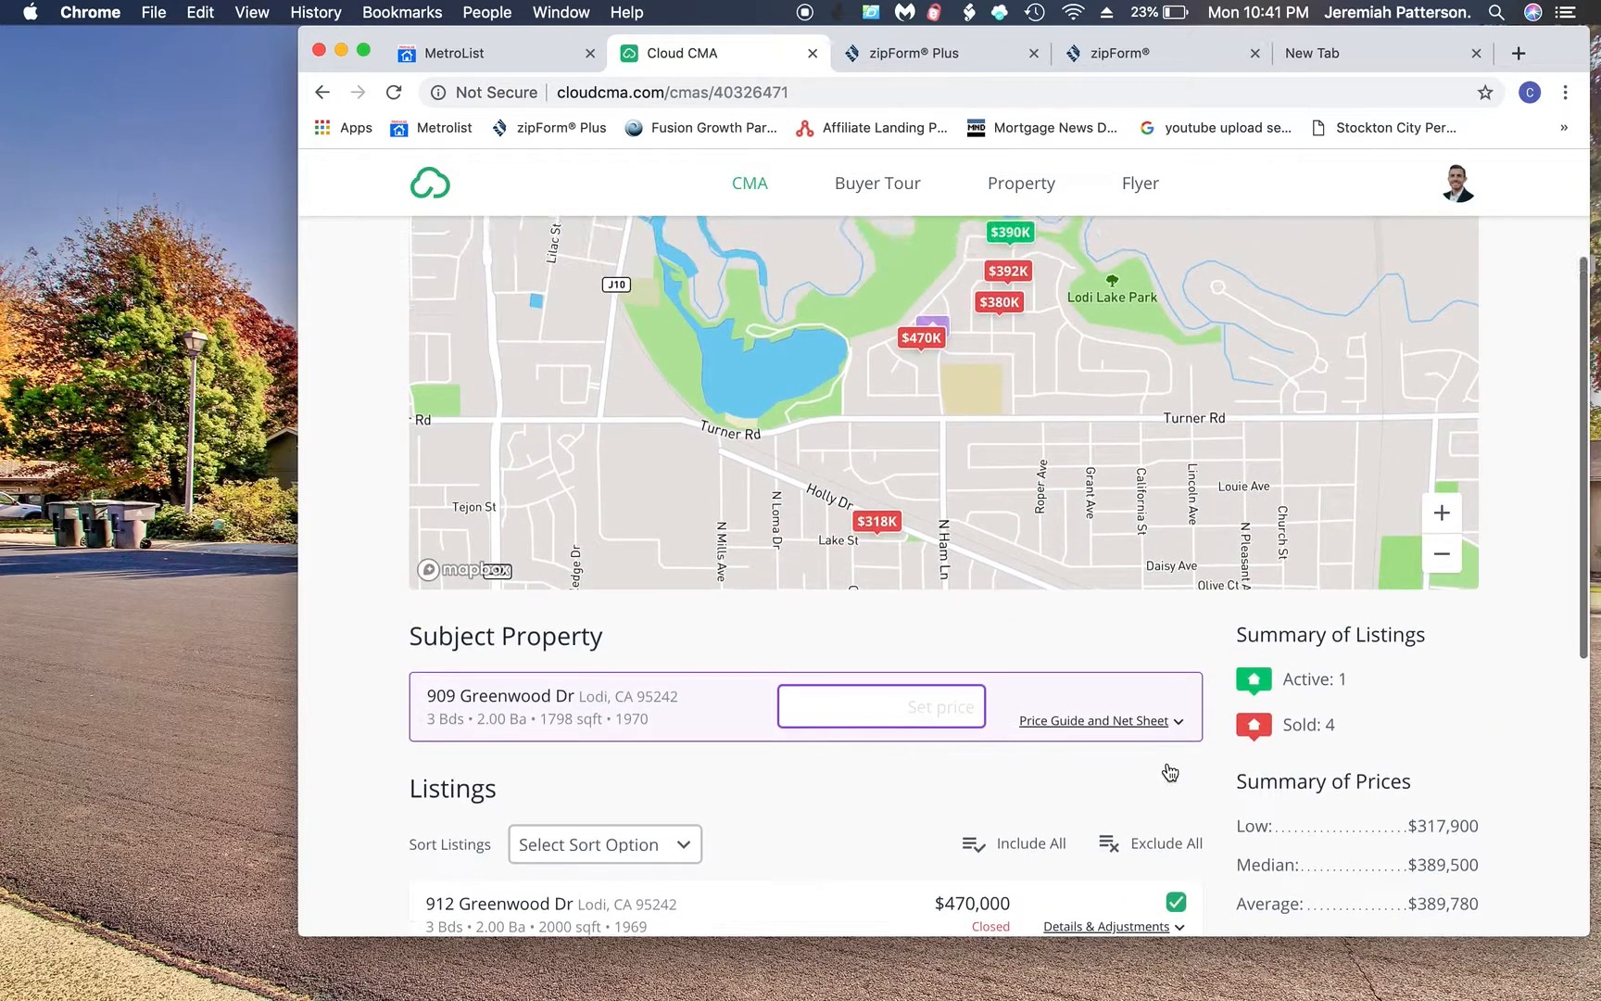
scroll(1170, 772, "up", 2)
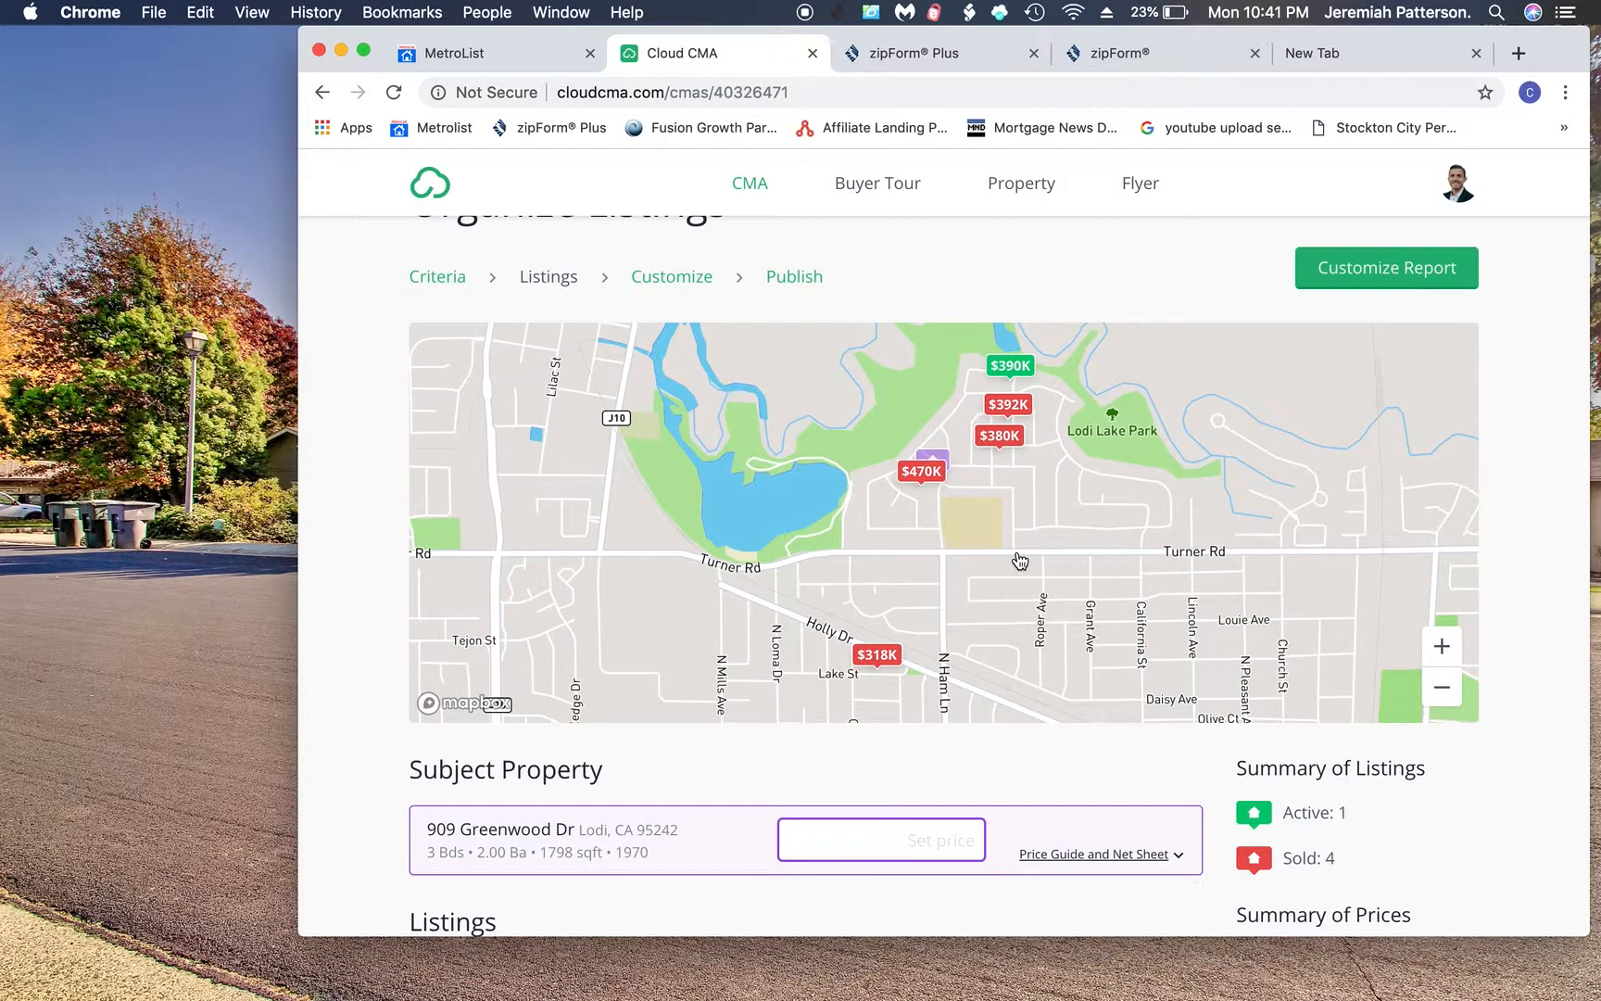
scroll(1020, 561, "down", 2)
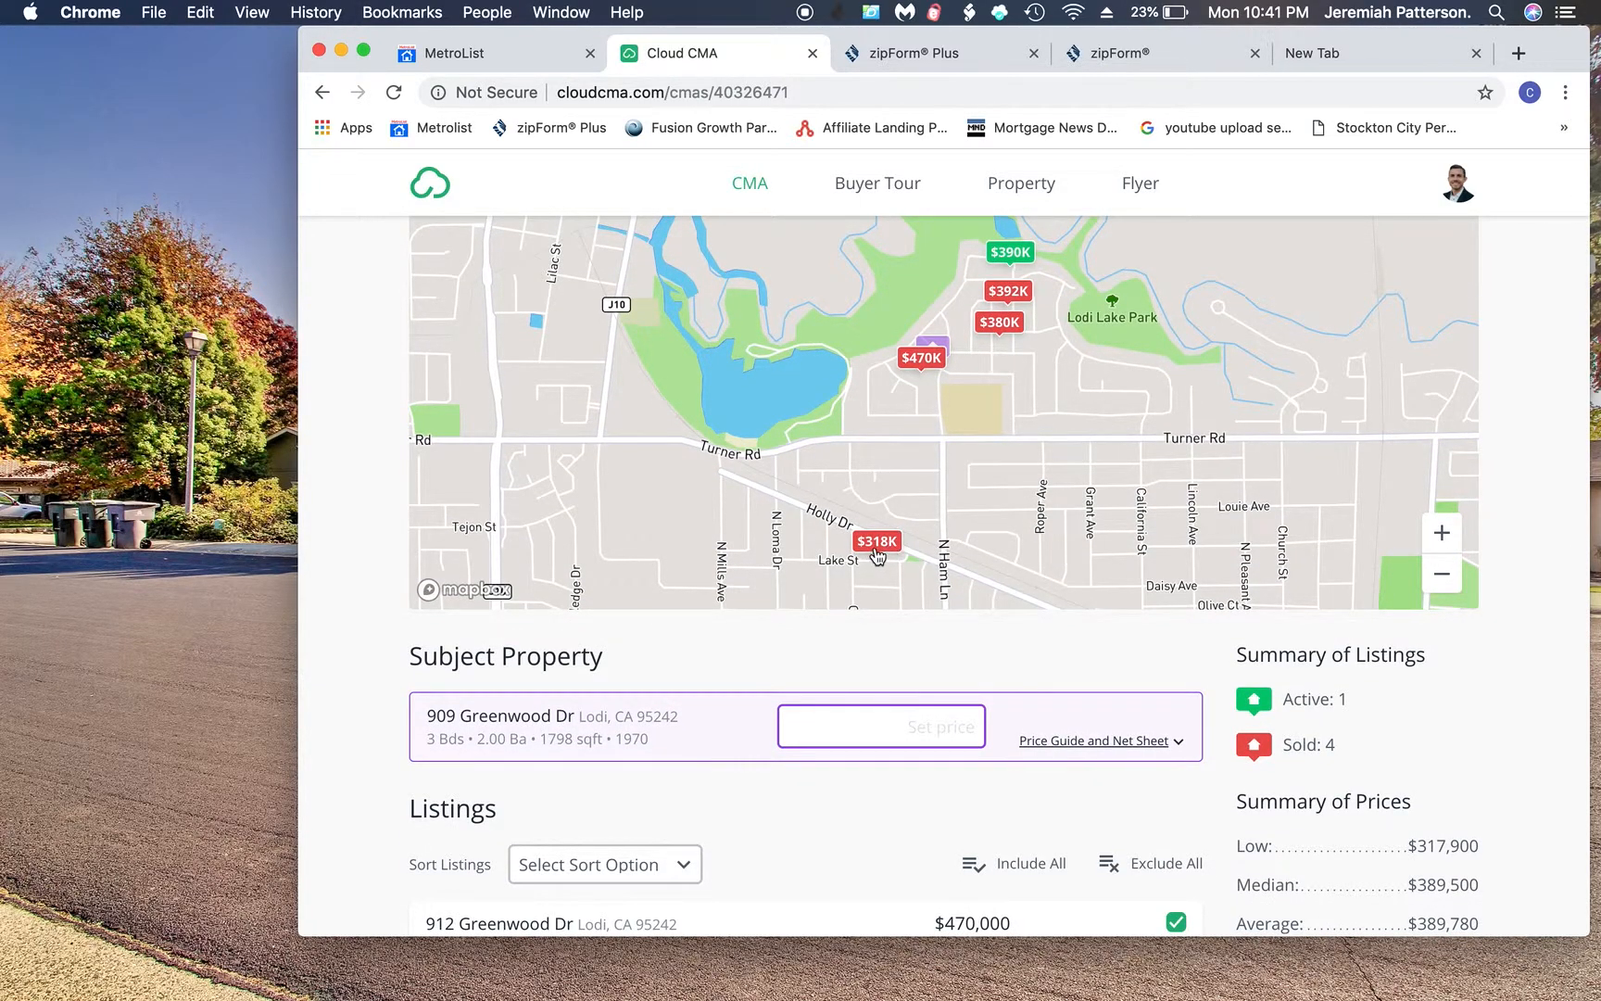
scroll(925, 580, "down", 3)
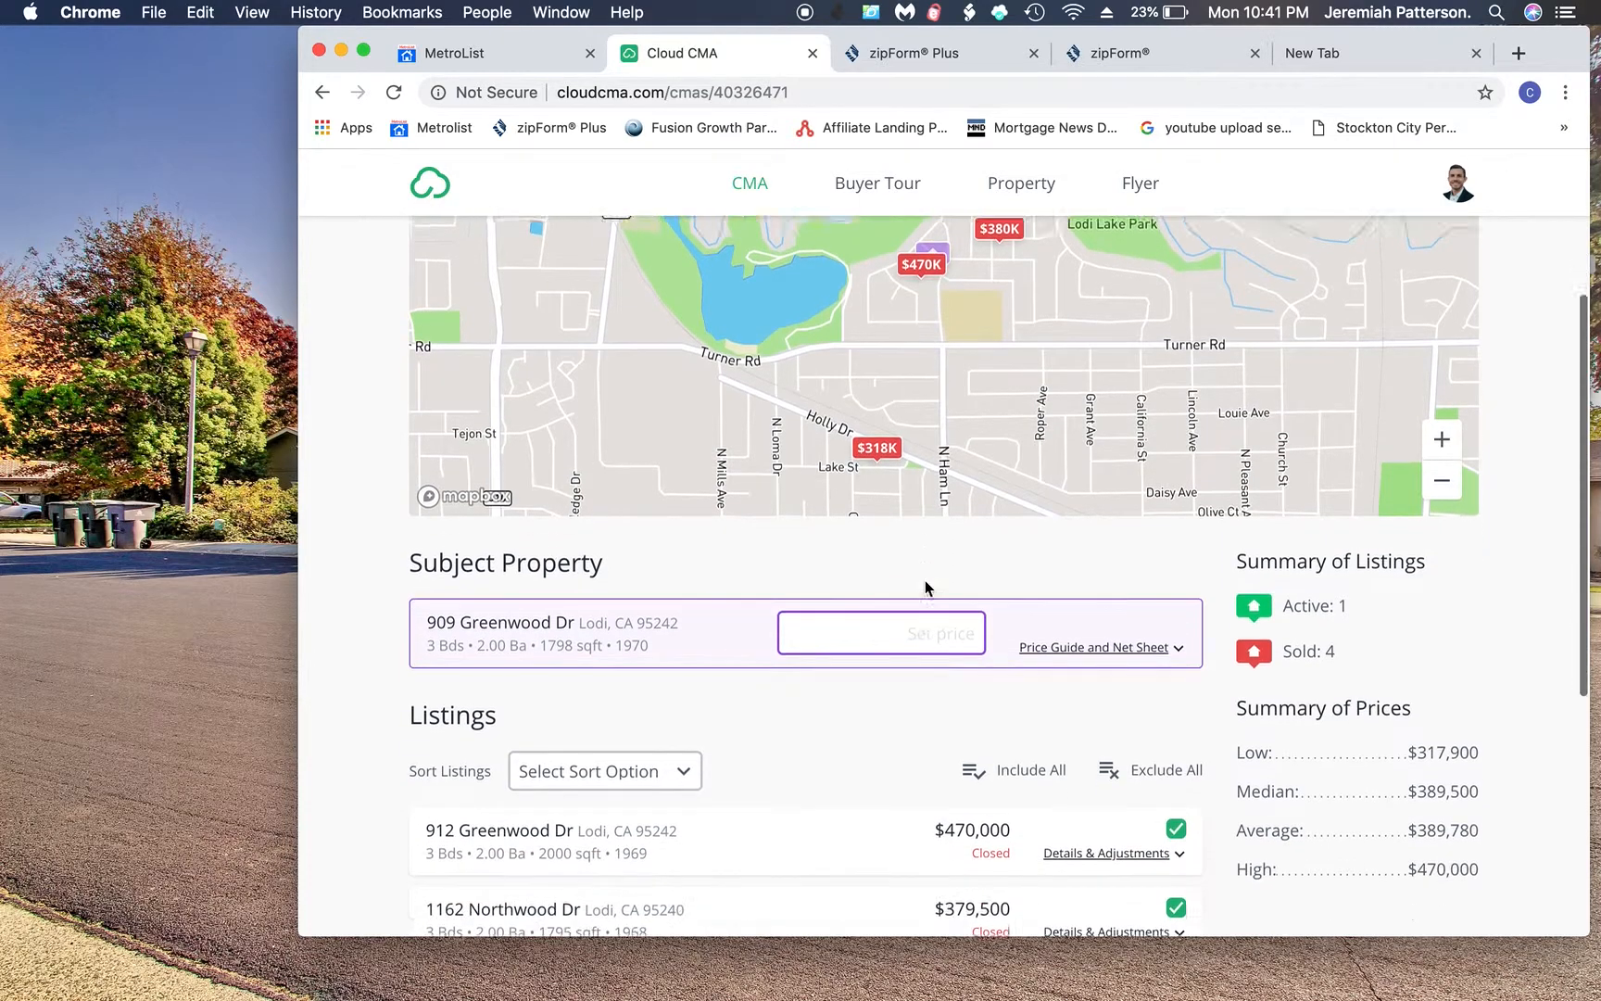
left_click(877, 396)
scroll(879, 416, "up", 4)
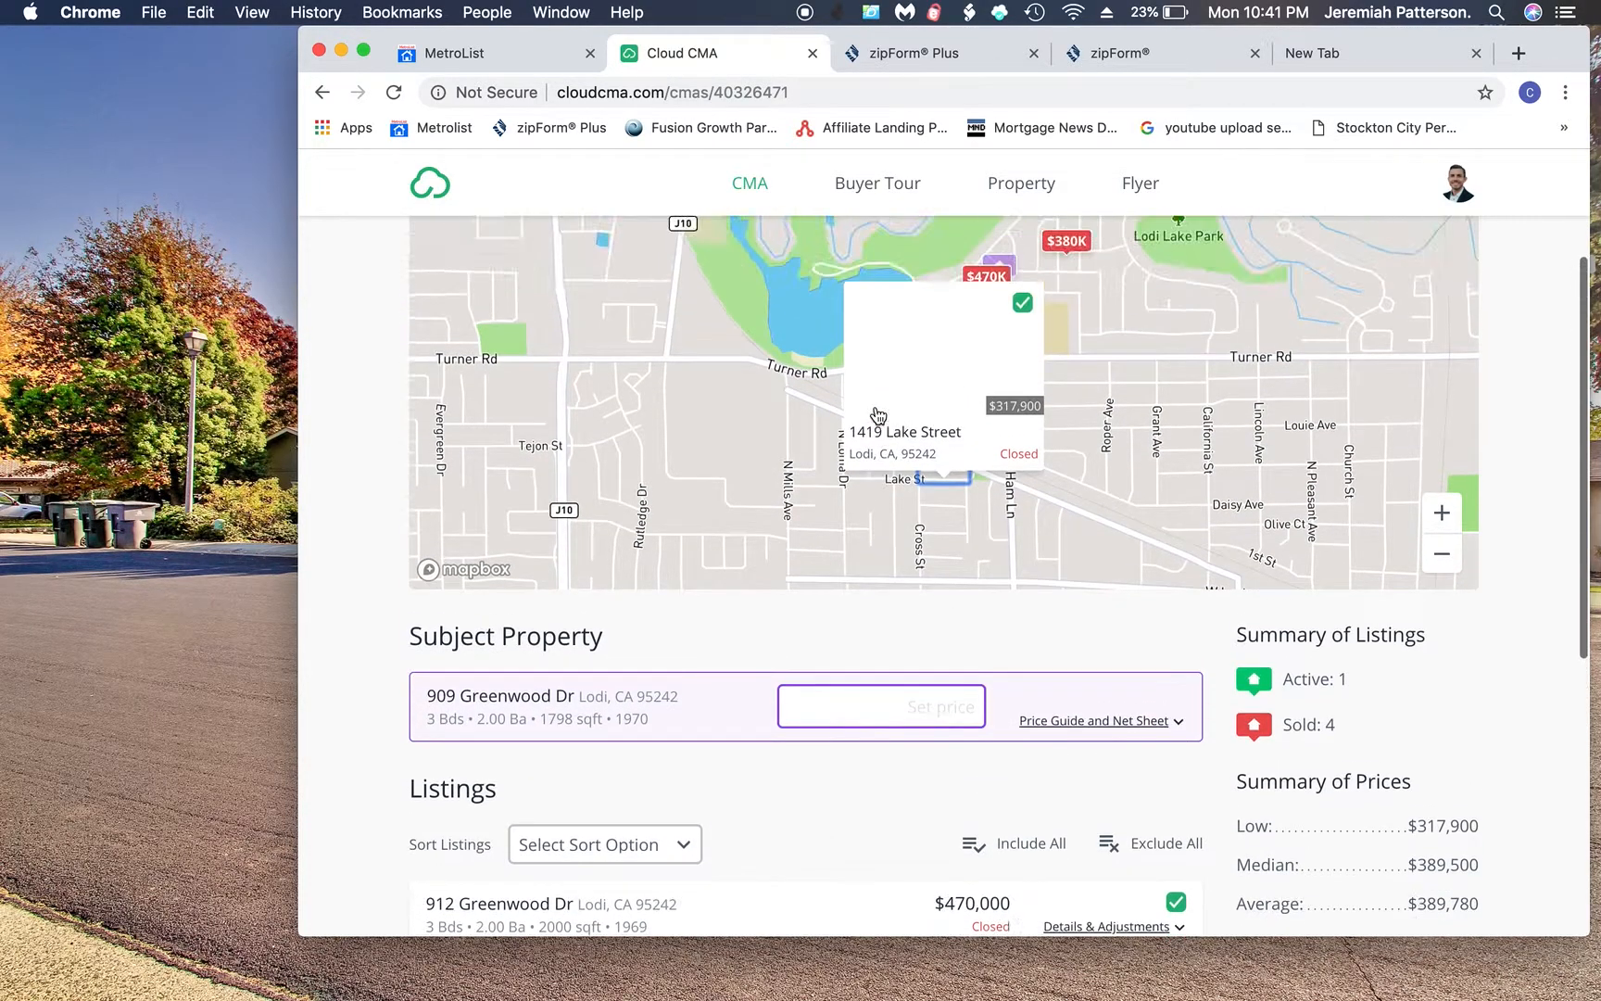
left_click(1025, 359)
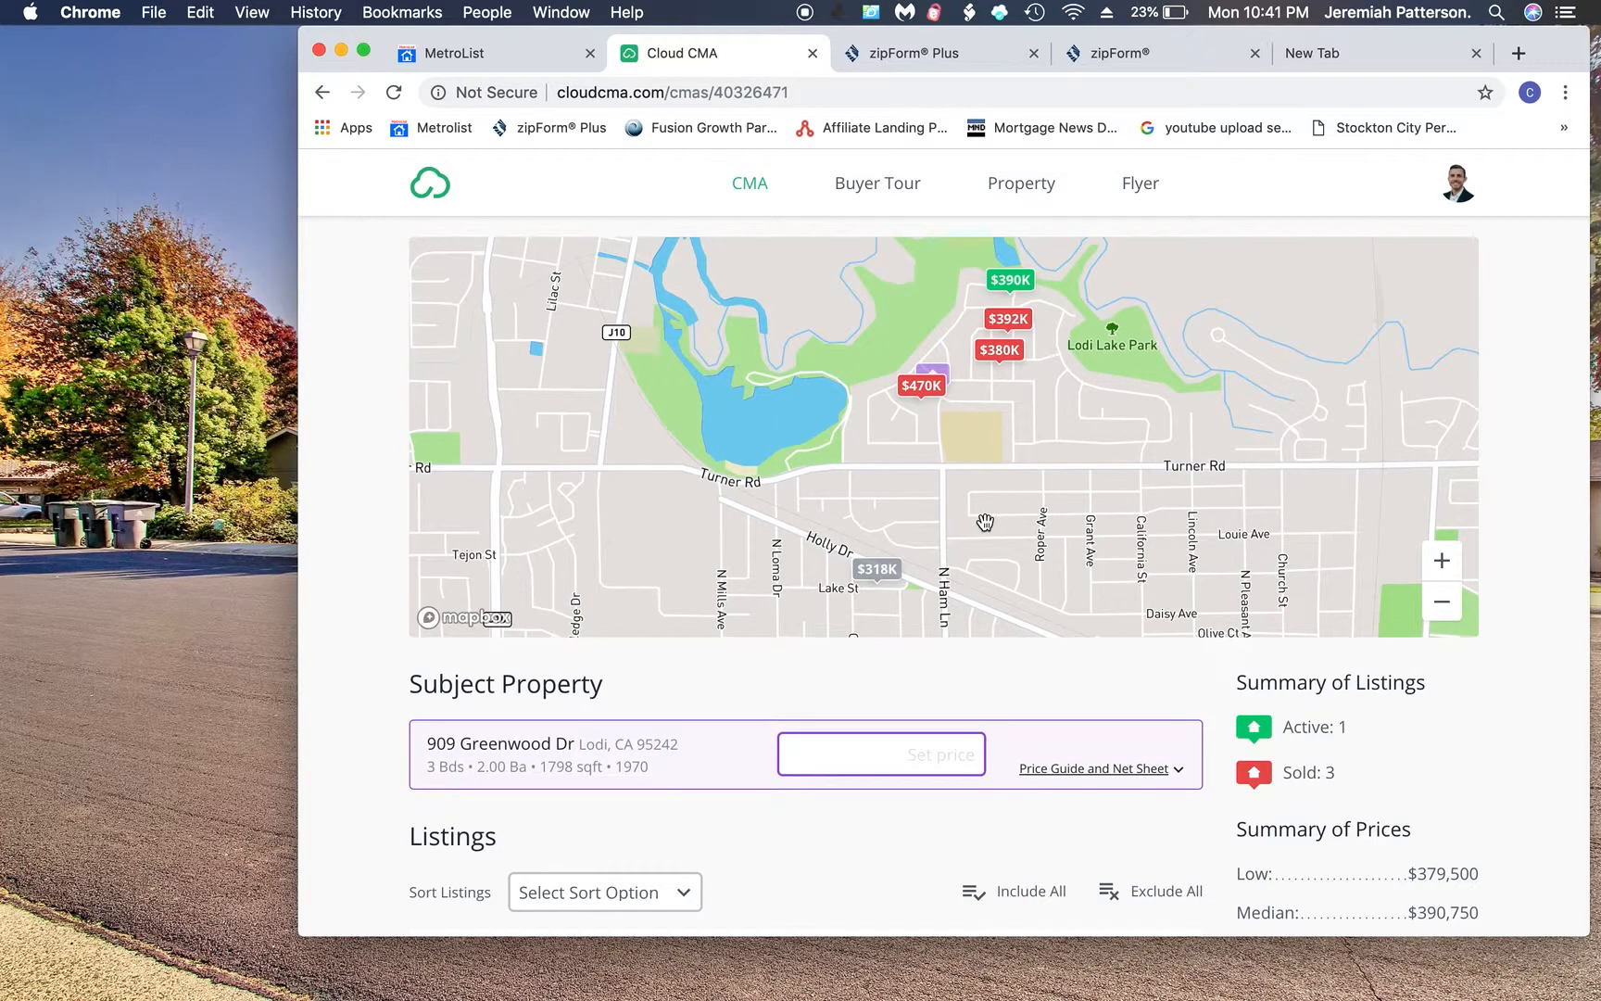
scroll(985, 522, "down", 12)
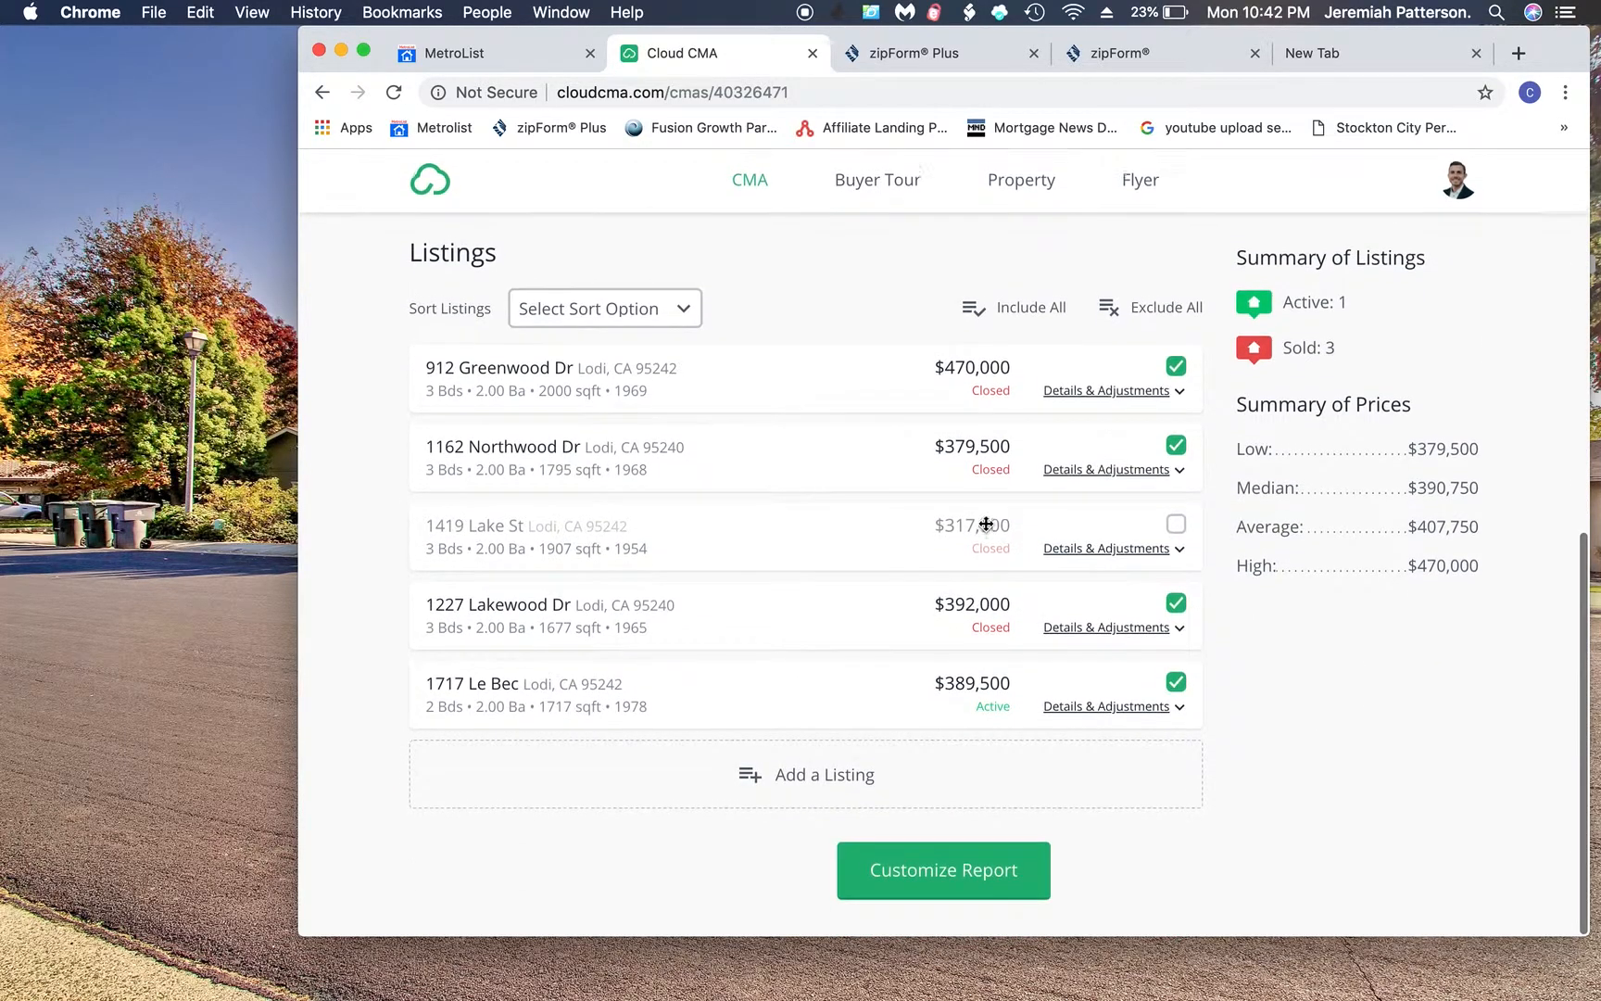
- Proceed to report customization and collapse the Analysis extra-pages section
left_click(936, 871)
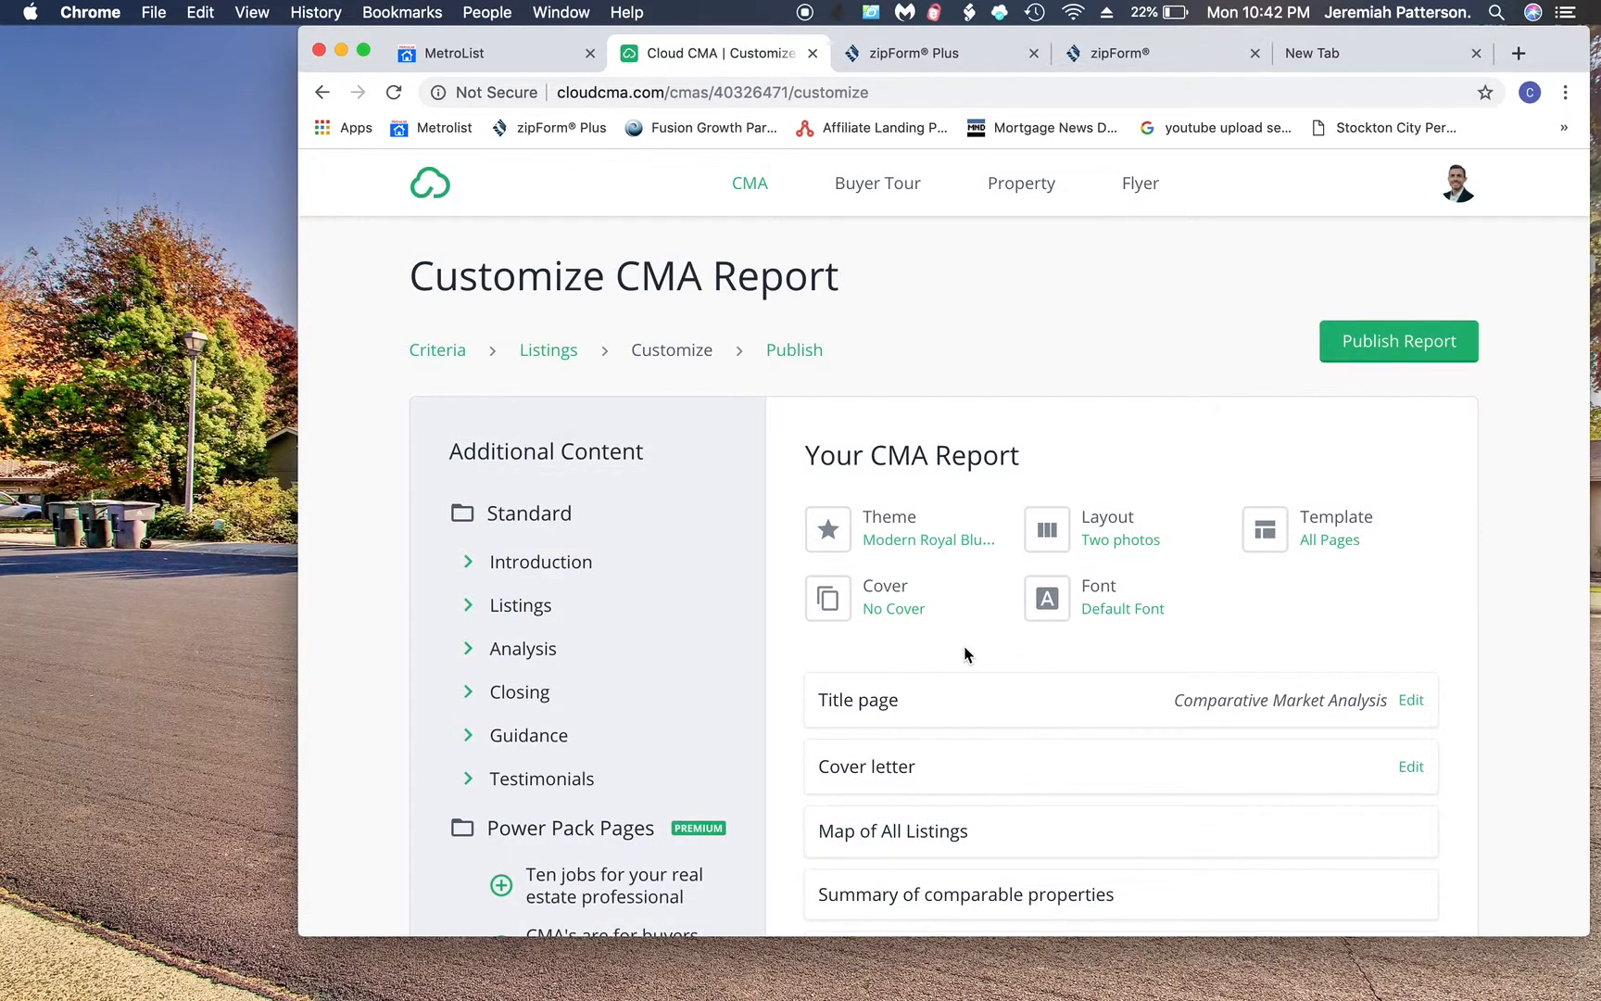
scroll(966, 655, "down", 5)
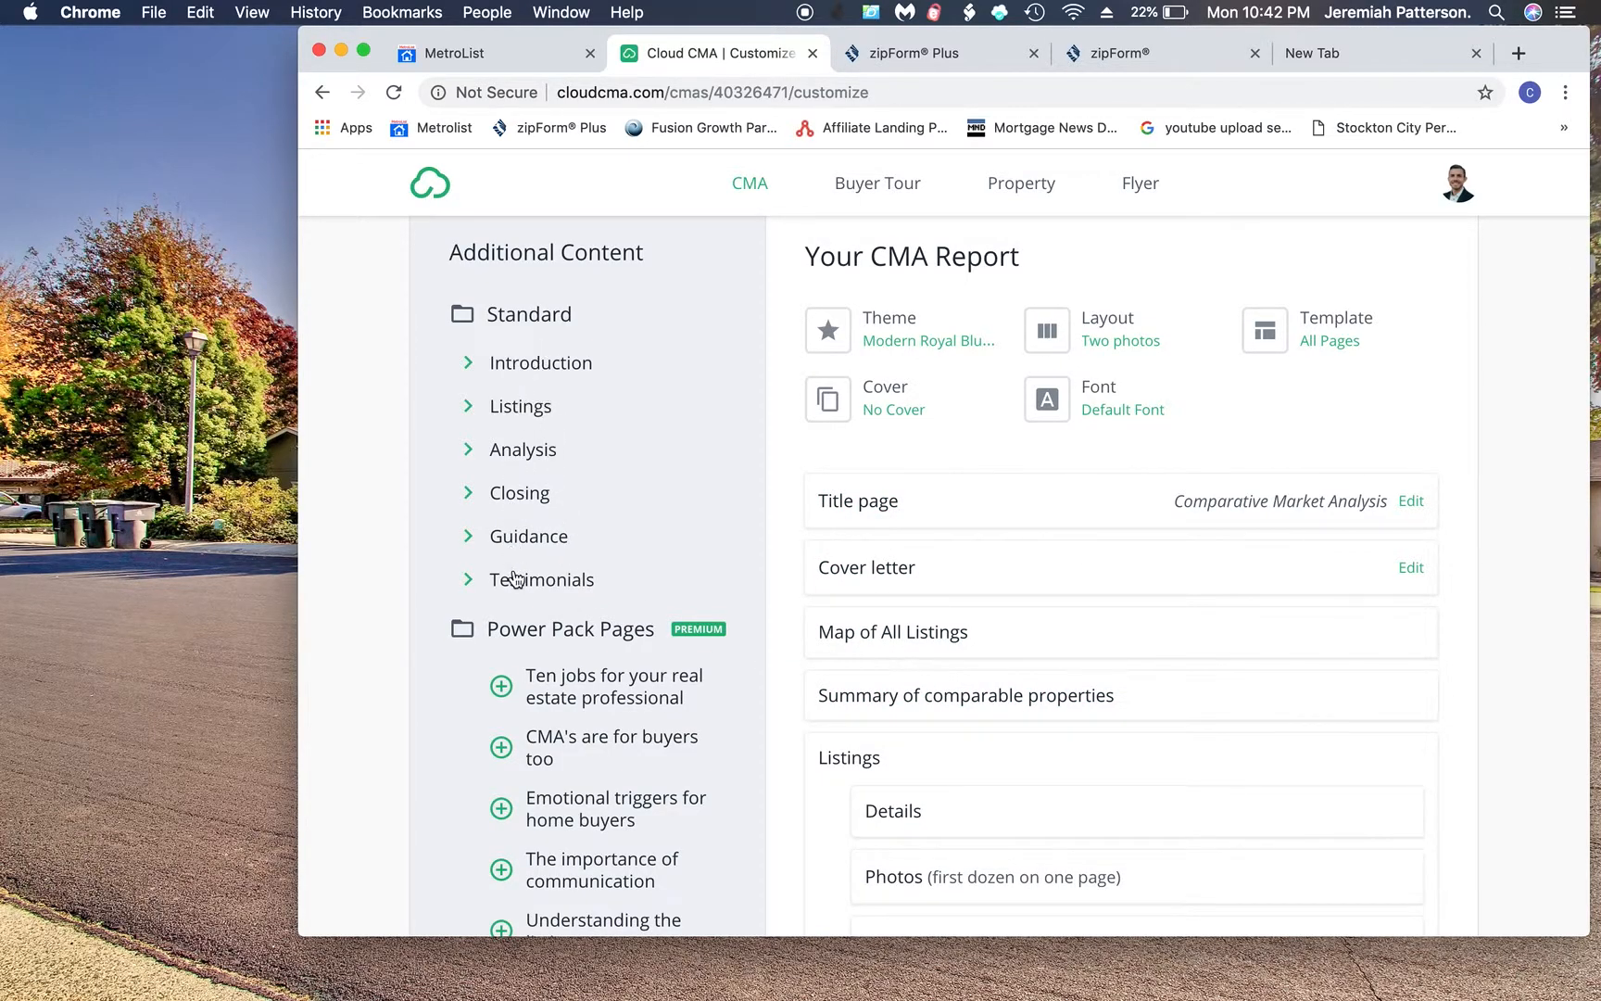
left_click(466, 452)
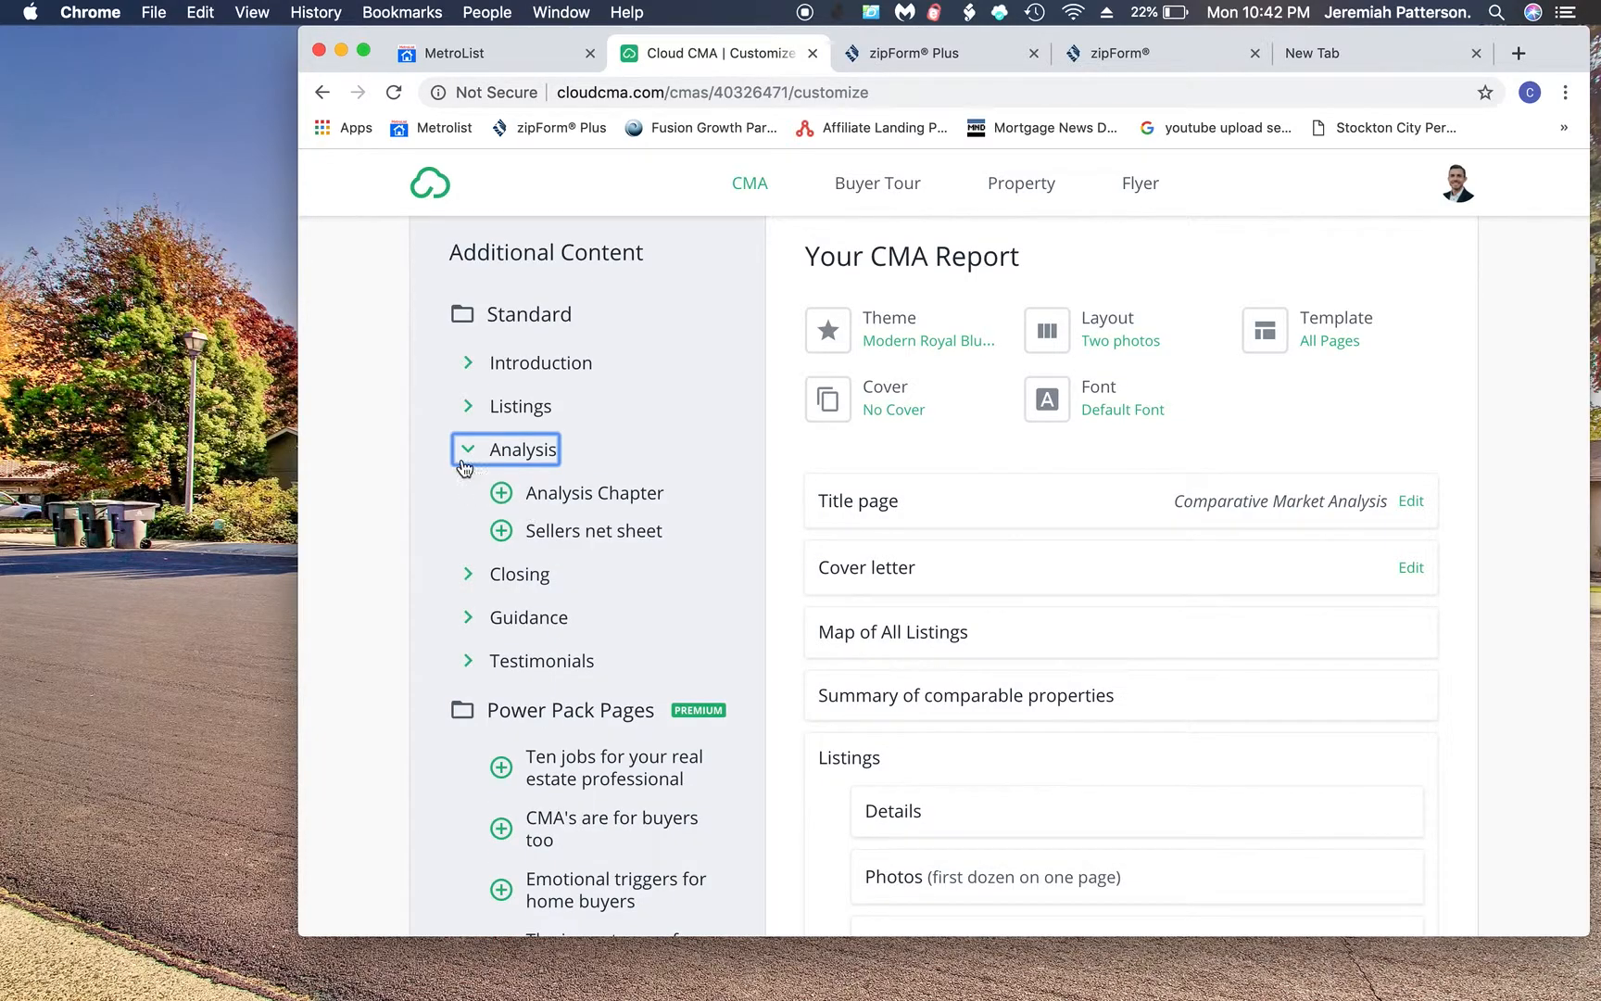
left_click(468, 450)
scroll(526, 635, "down", 2)
scroll(526, 636, "down", 5)
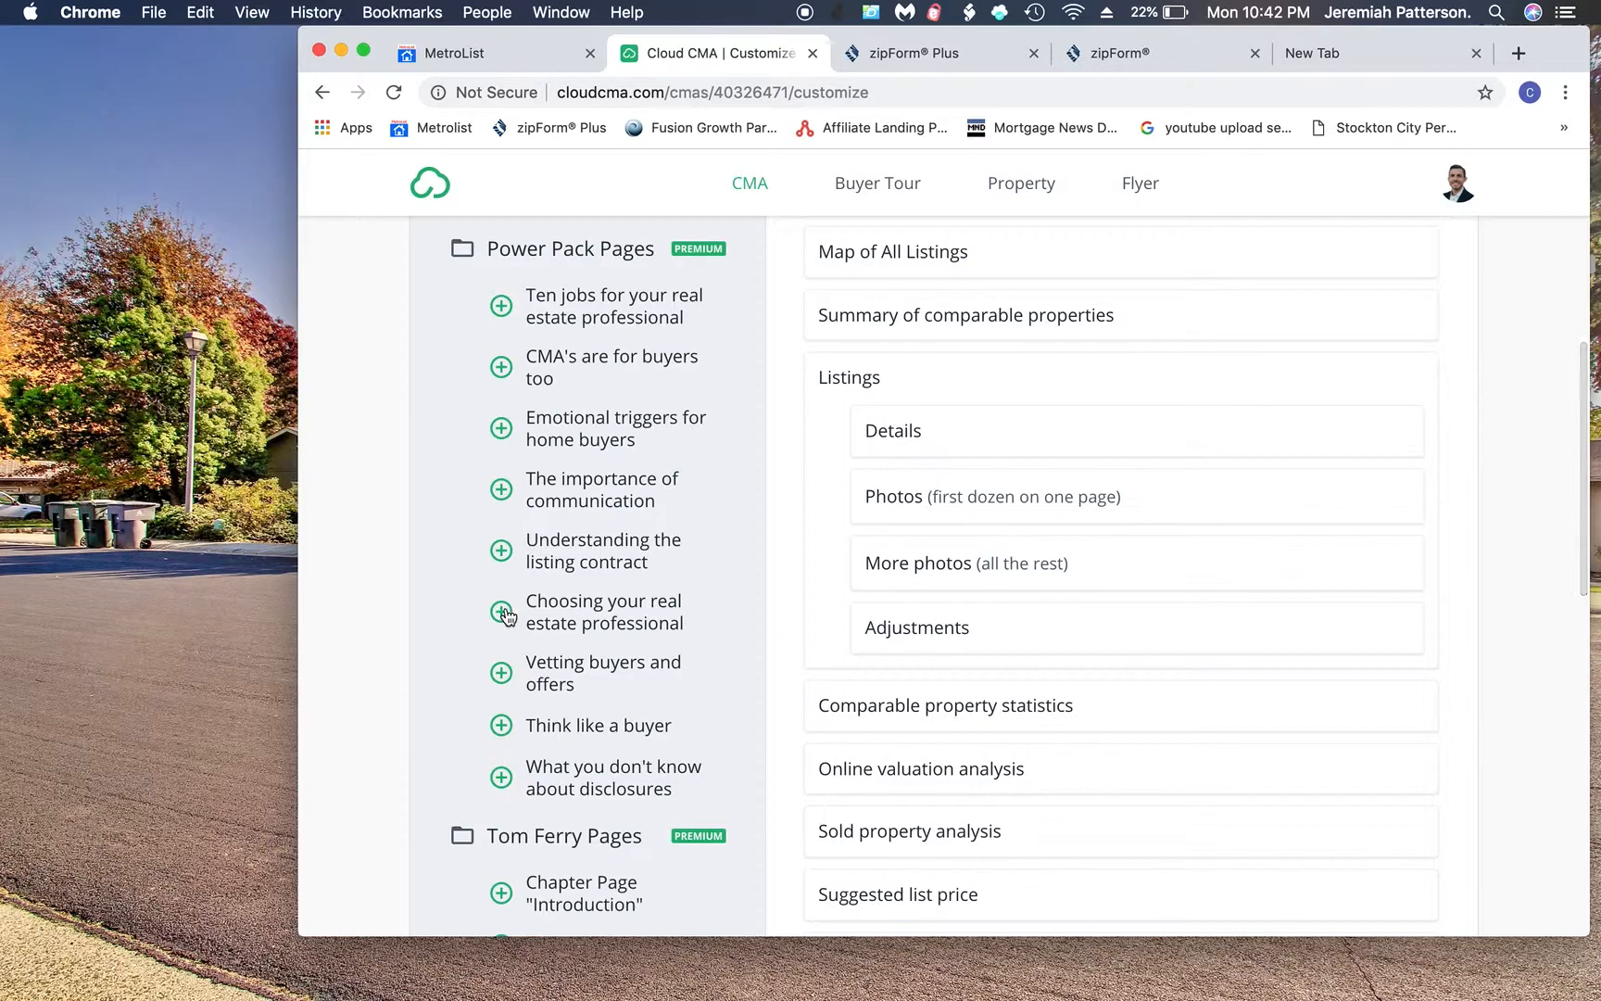
- Add, then remove, the 'Choosing your real estate professional' page
left_click(501, 614)
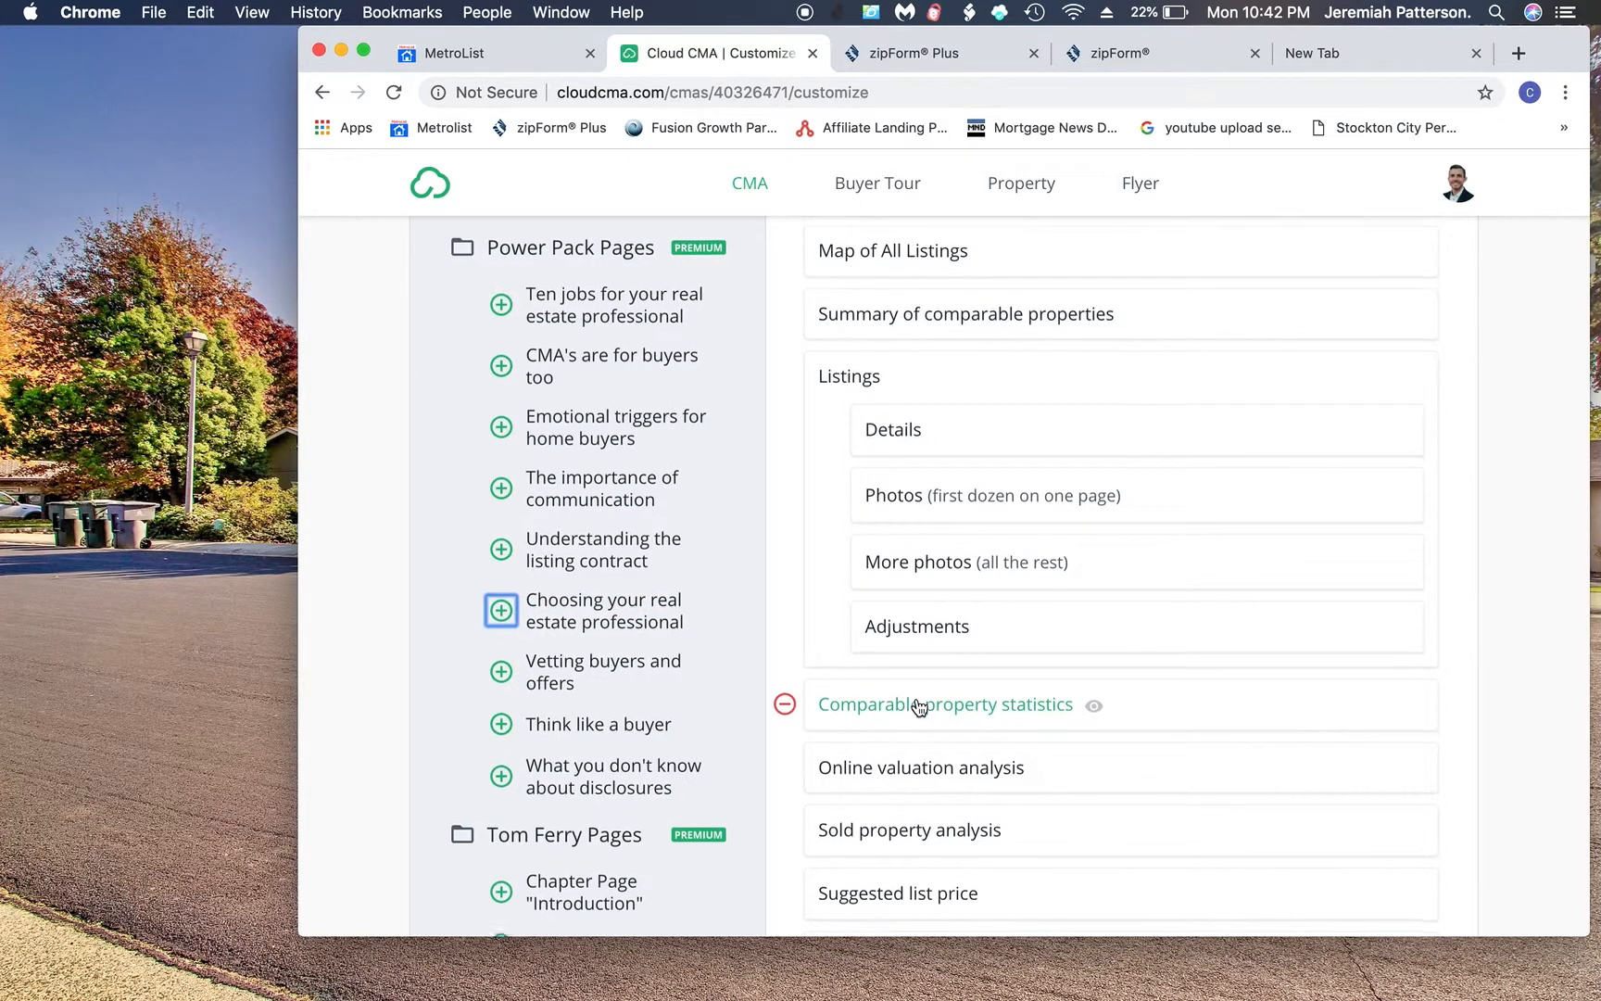
mouse_move(915, 423)
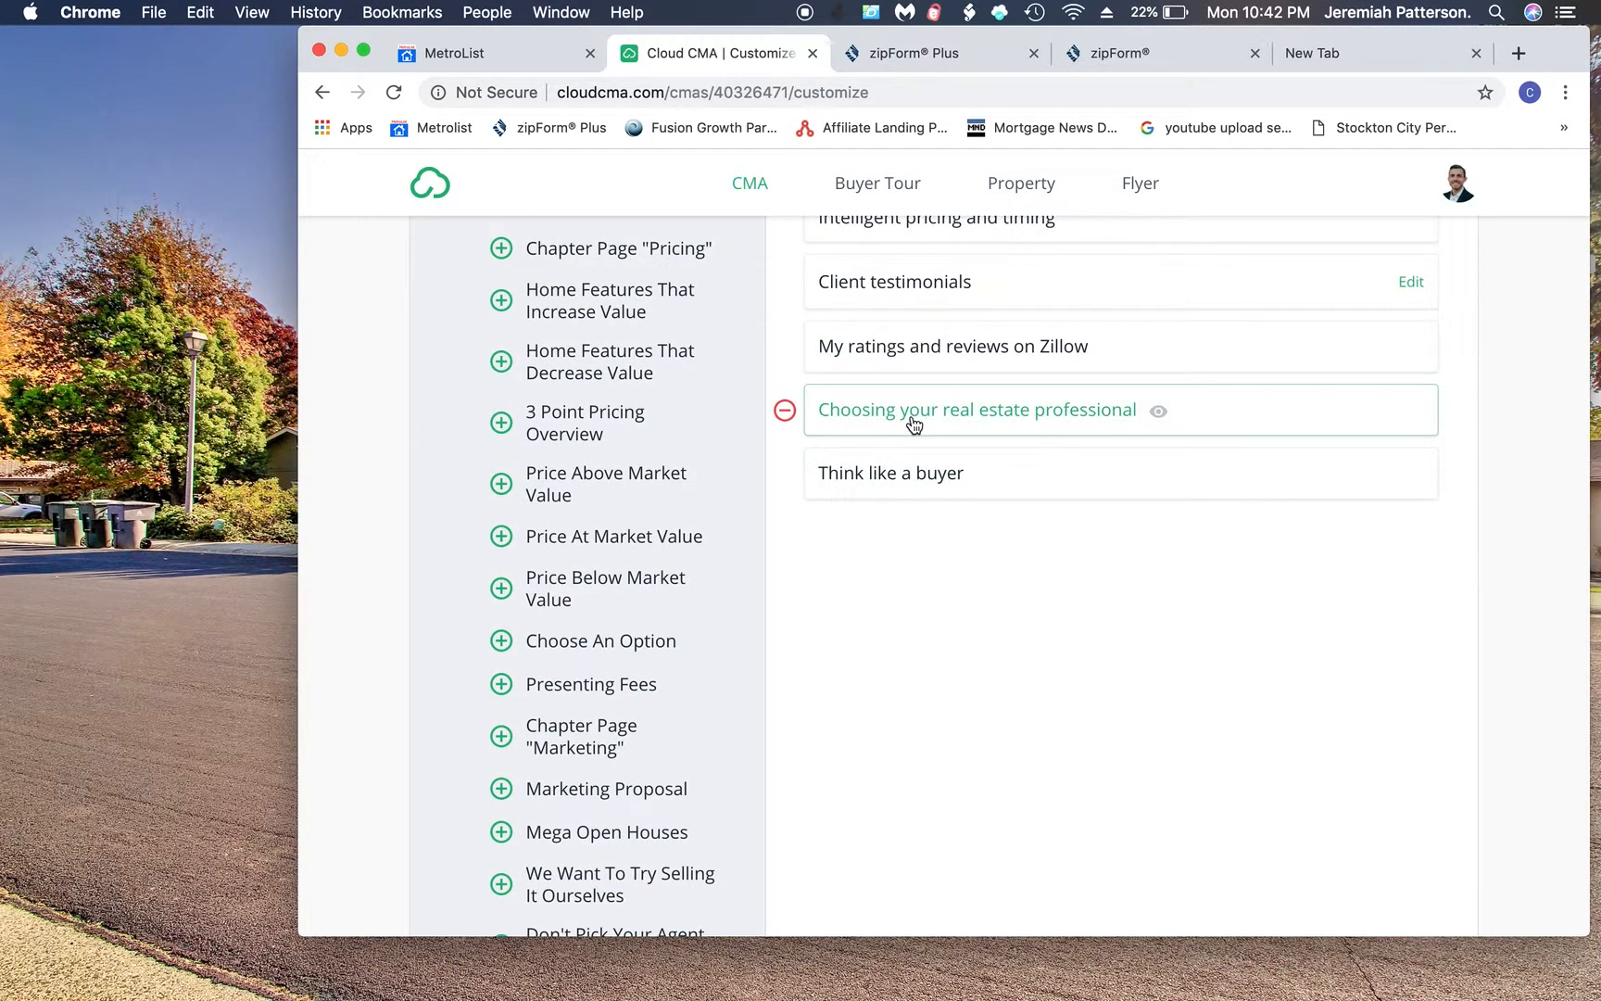
left_click(785, 411)
scroll(686, 435, "up", 2)
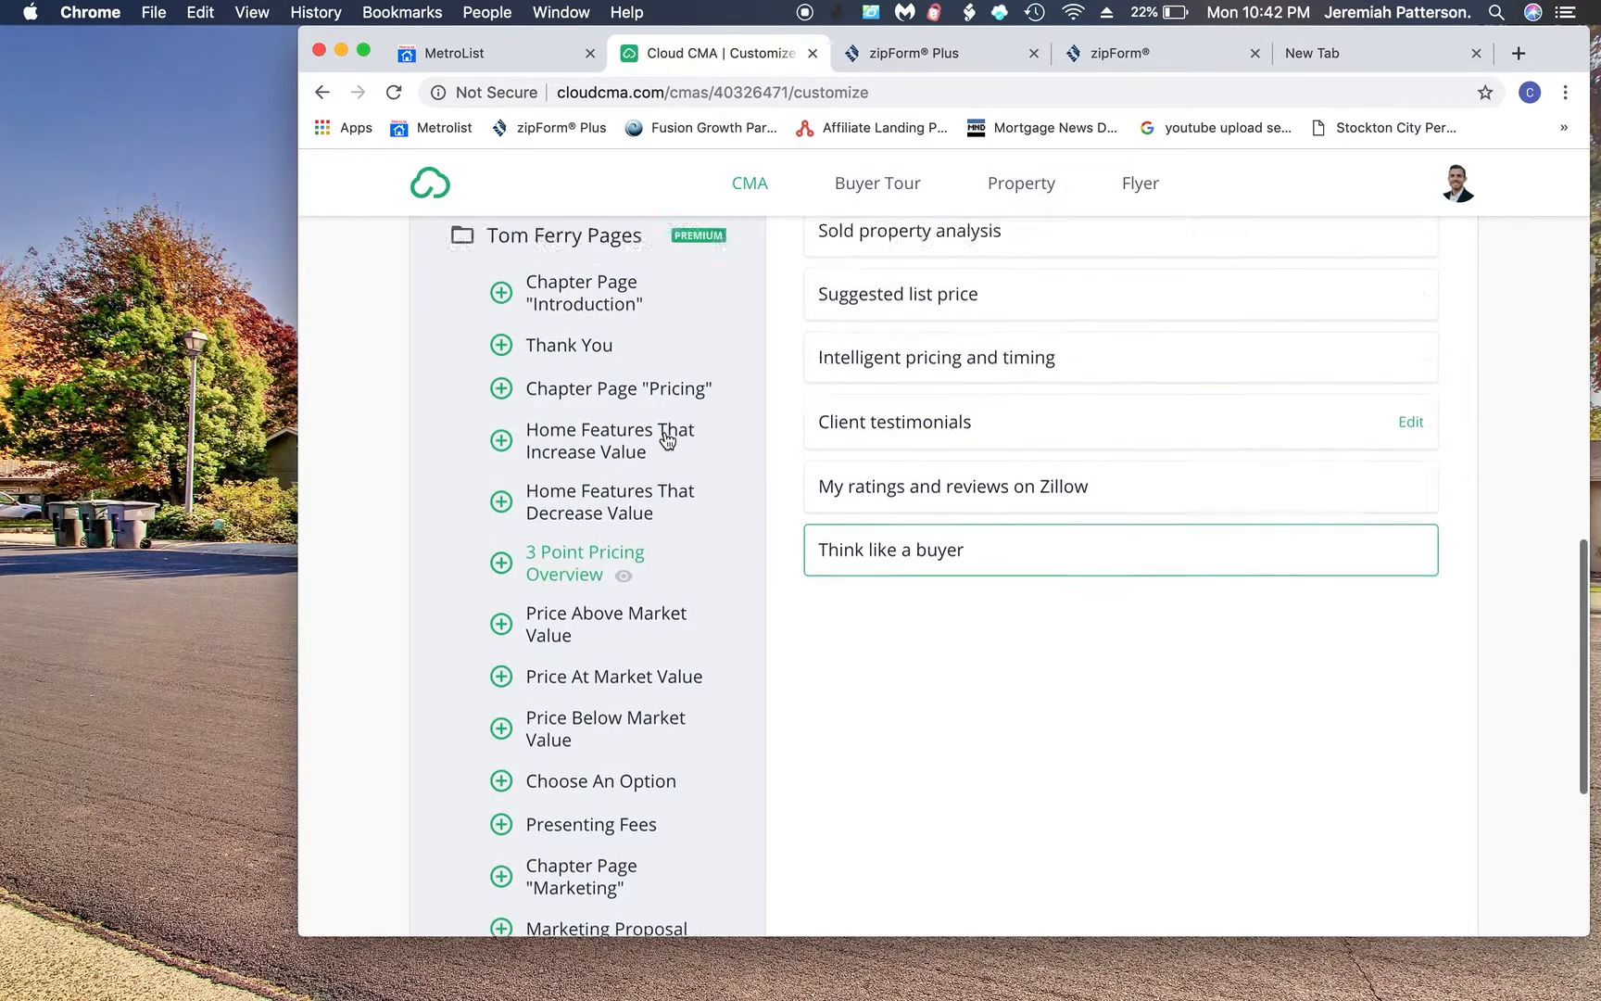
scroll(668, 436, "up", 3)
mouse_move(973, 536)
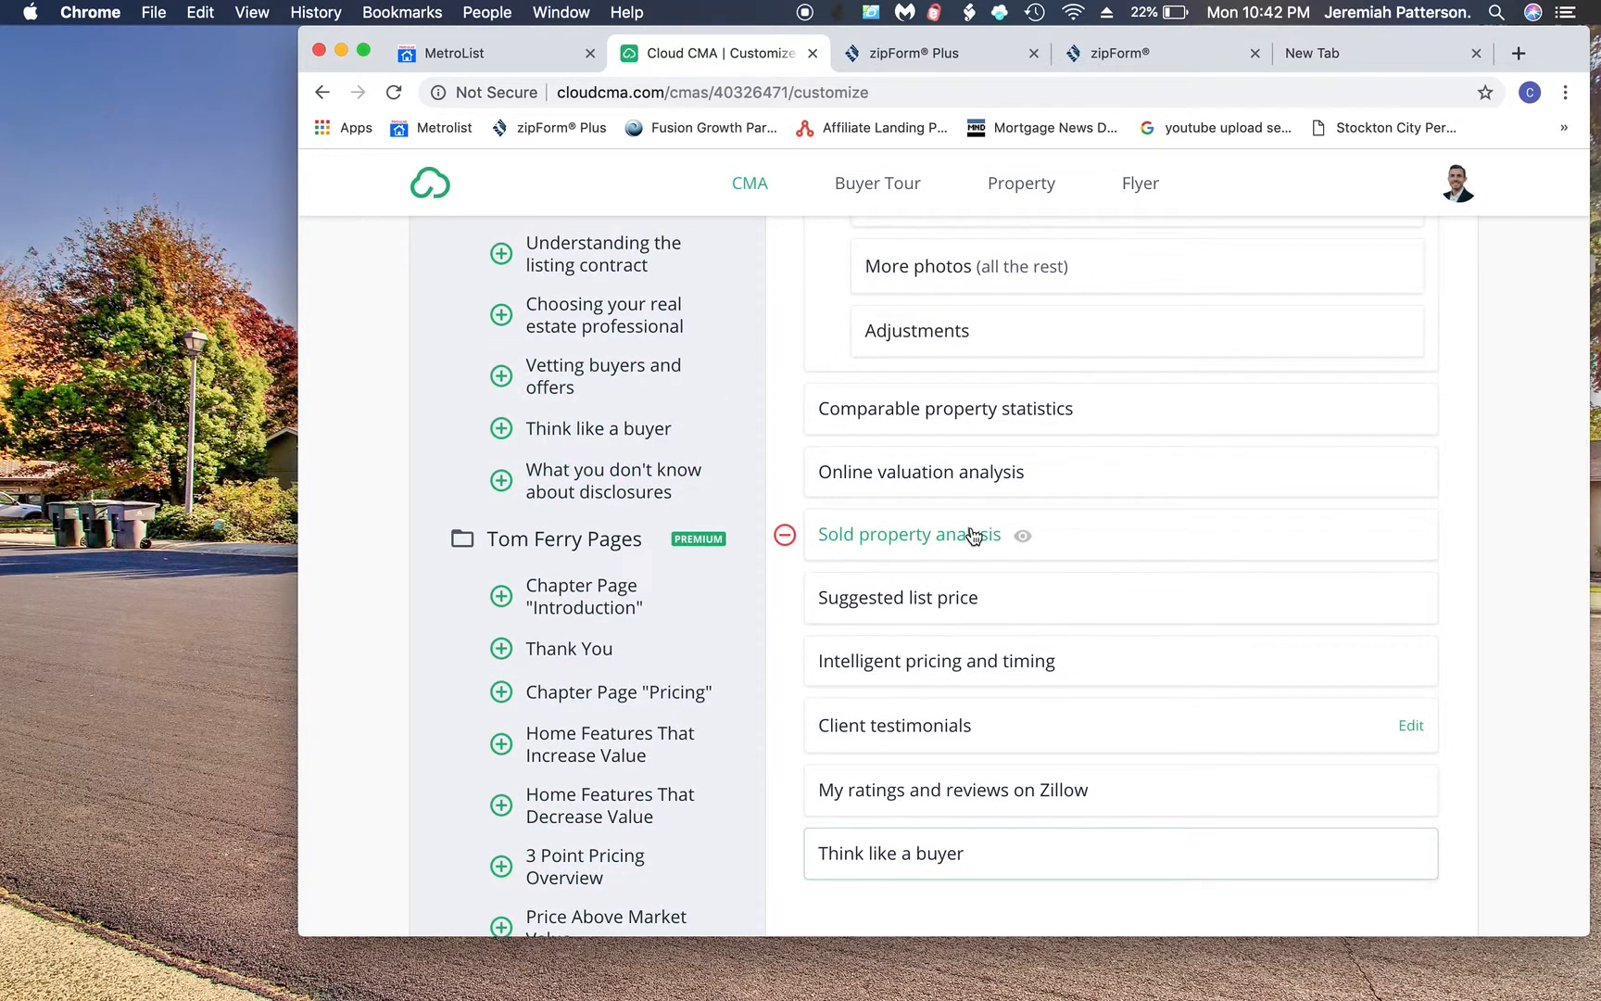
scroll(973, 536, "up", 10)
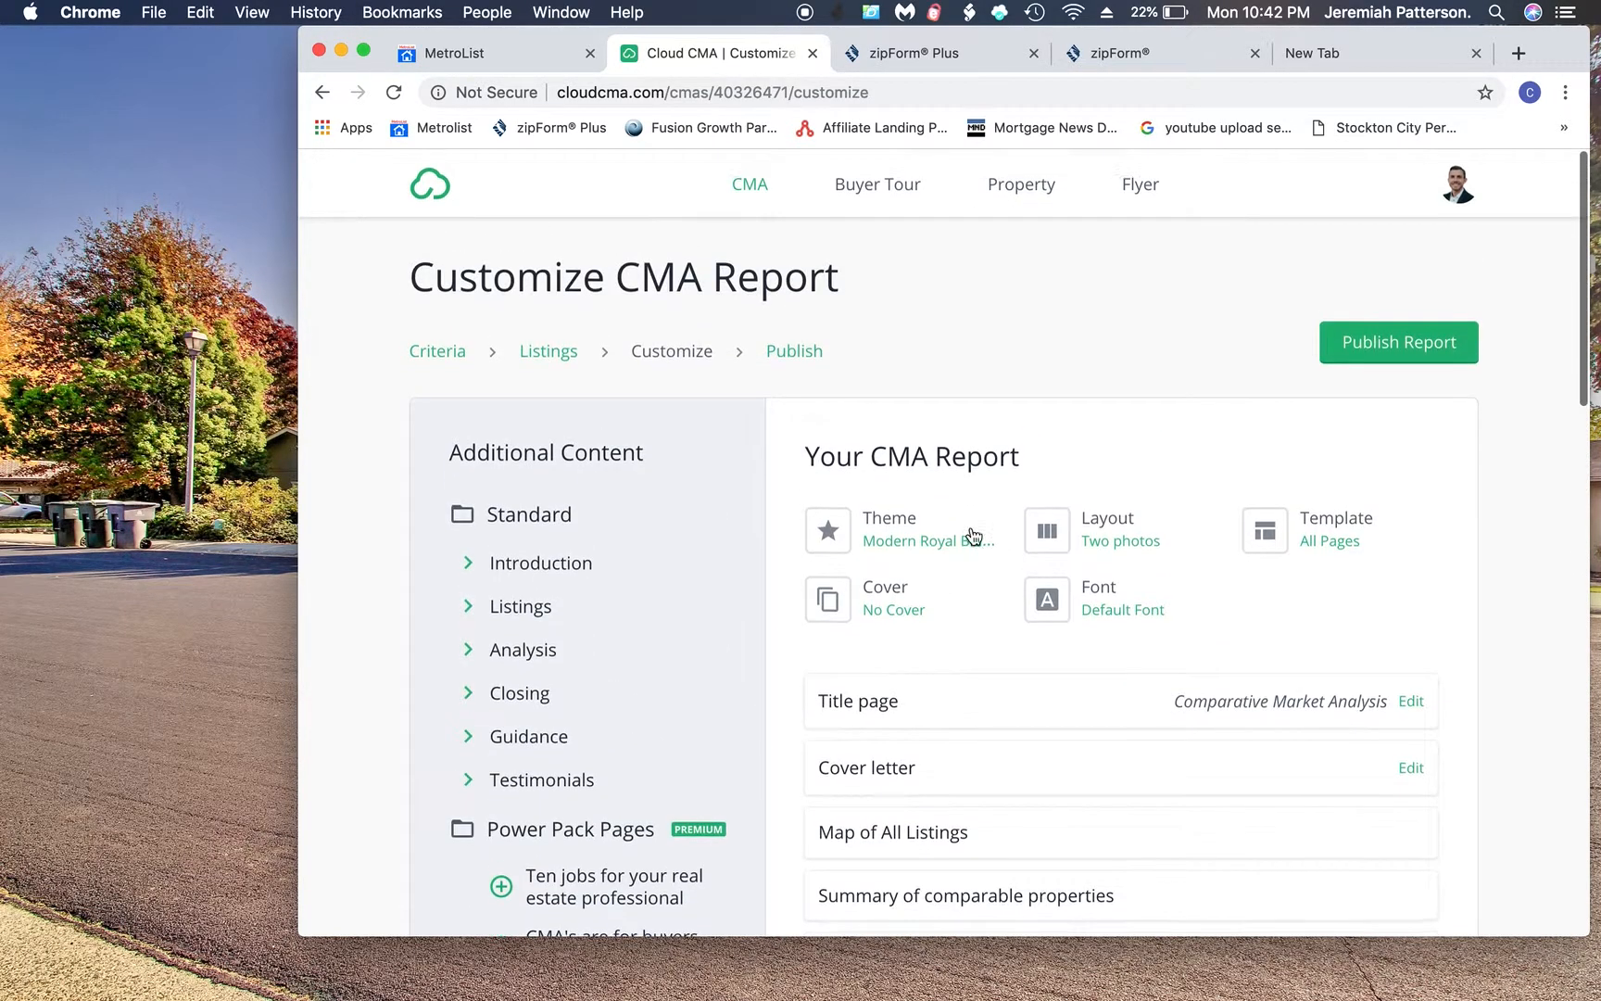
- Publish the CMA report, then switch over to Microsoft Word
left_click(1358, 357)
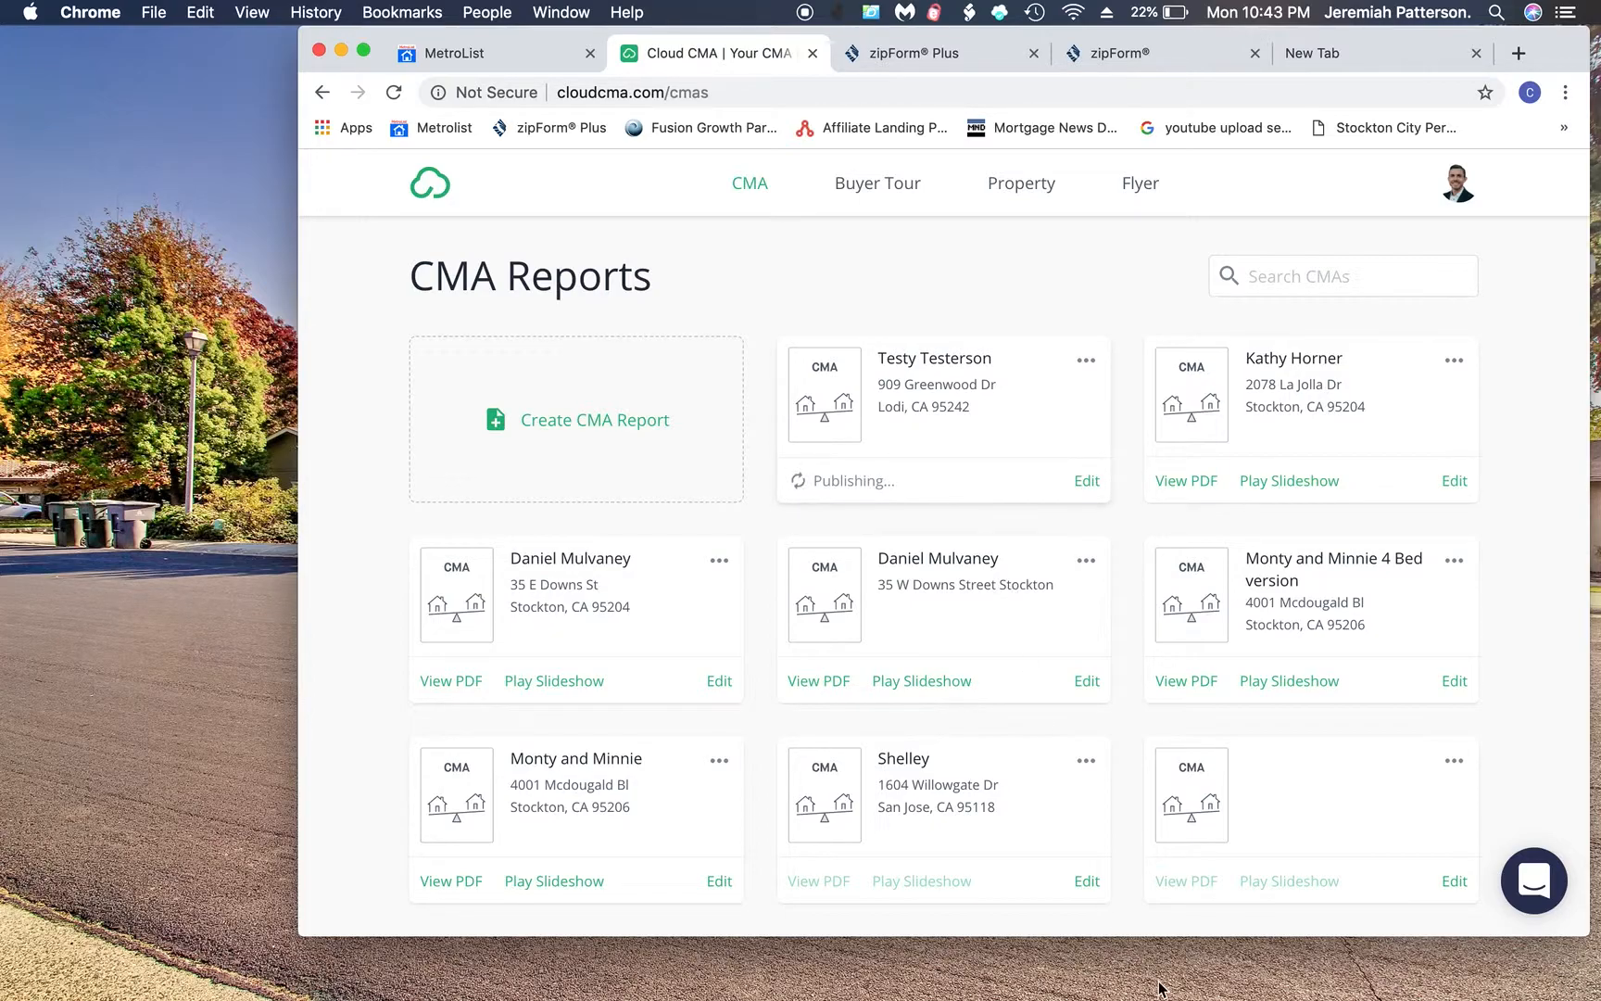
mouse_move(1185, 998)
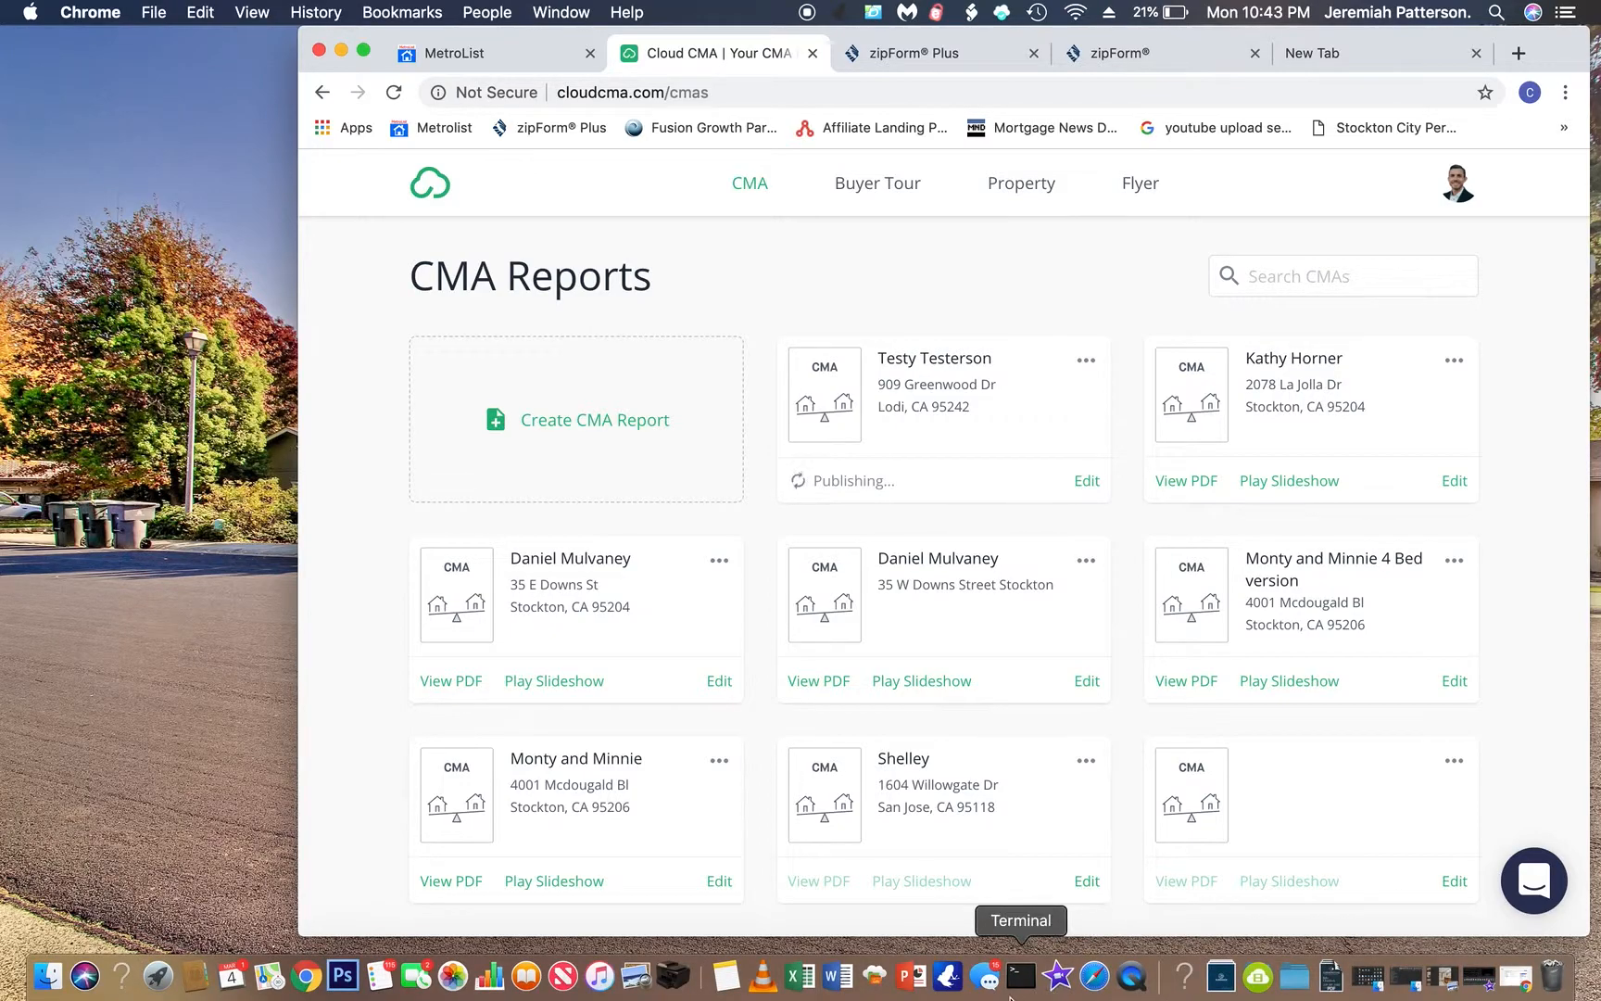
left_click(839, 978)
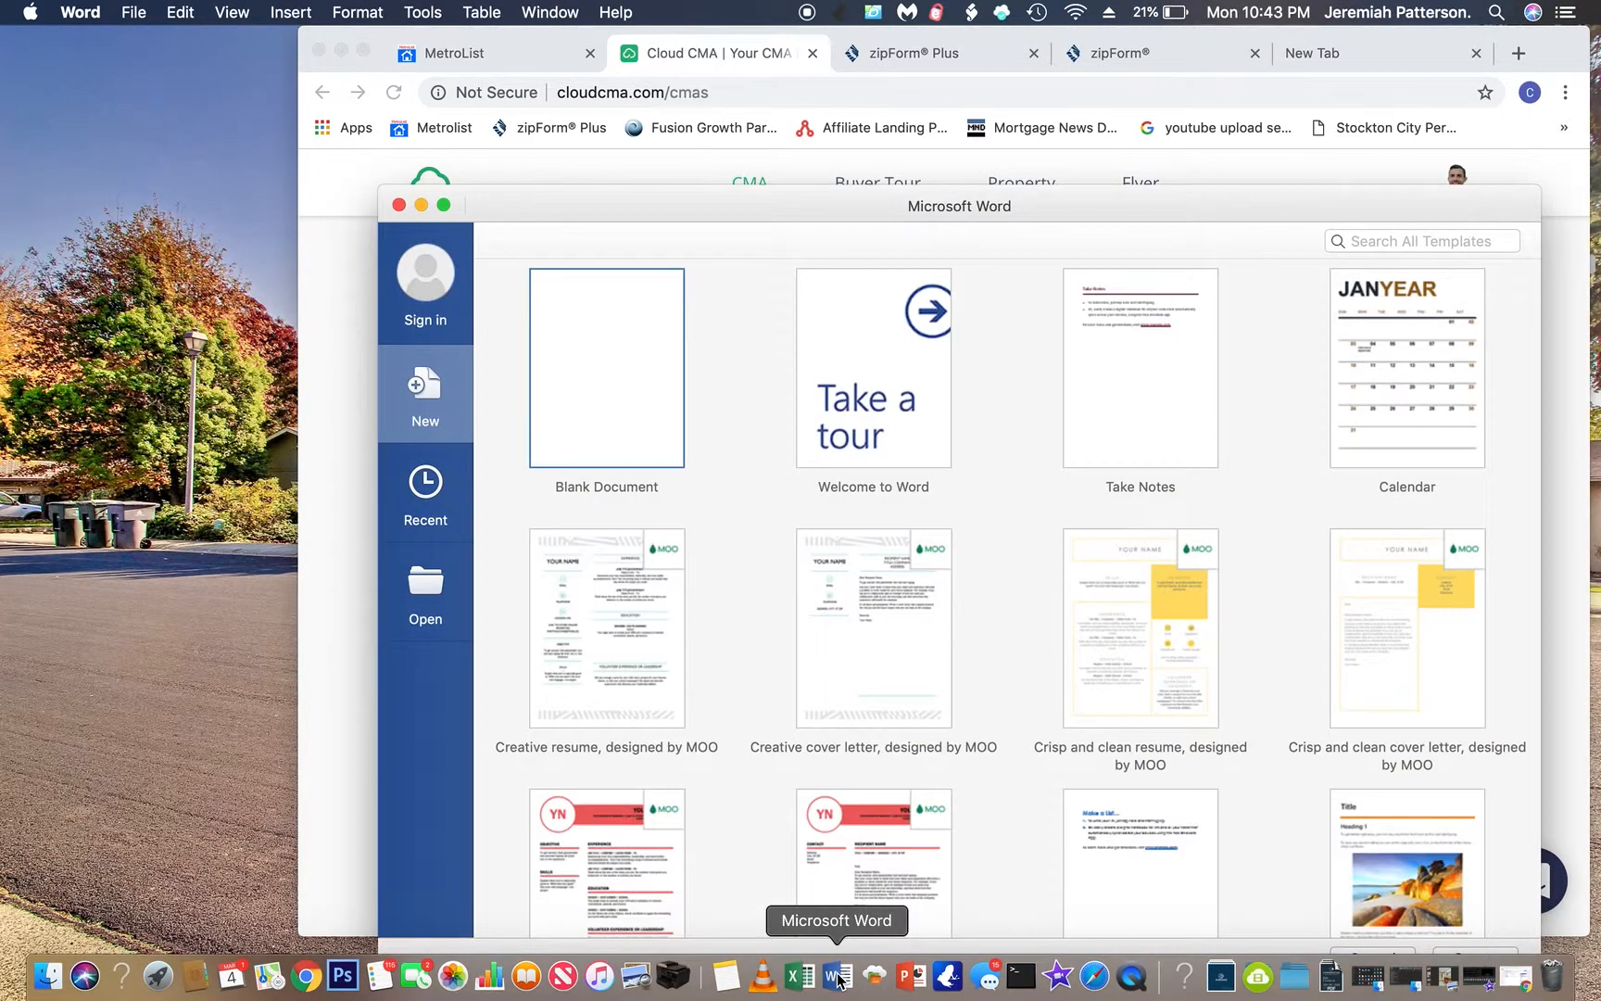
- Create a blank Word document and place it beside the Chrome window showing the CMA reports
double_click(619, 400)
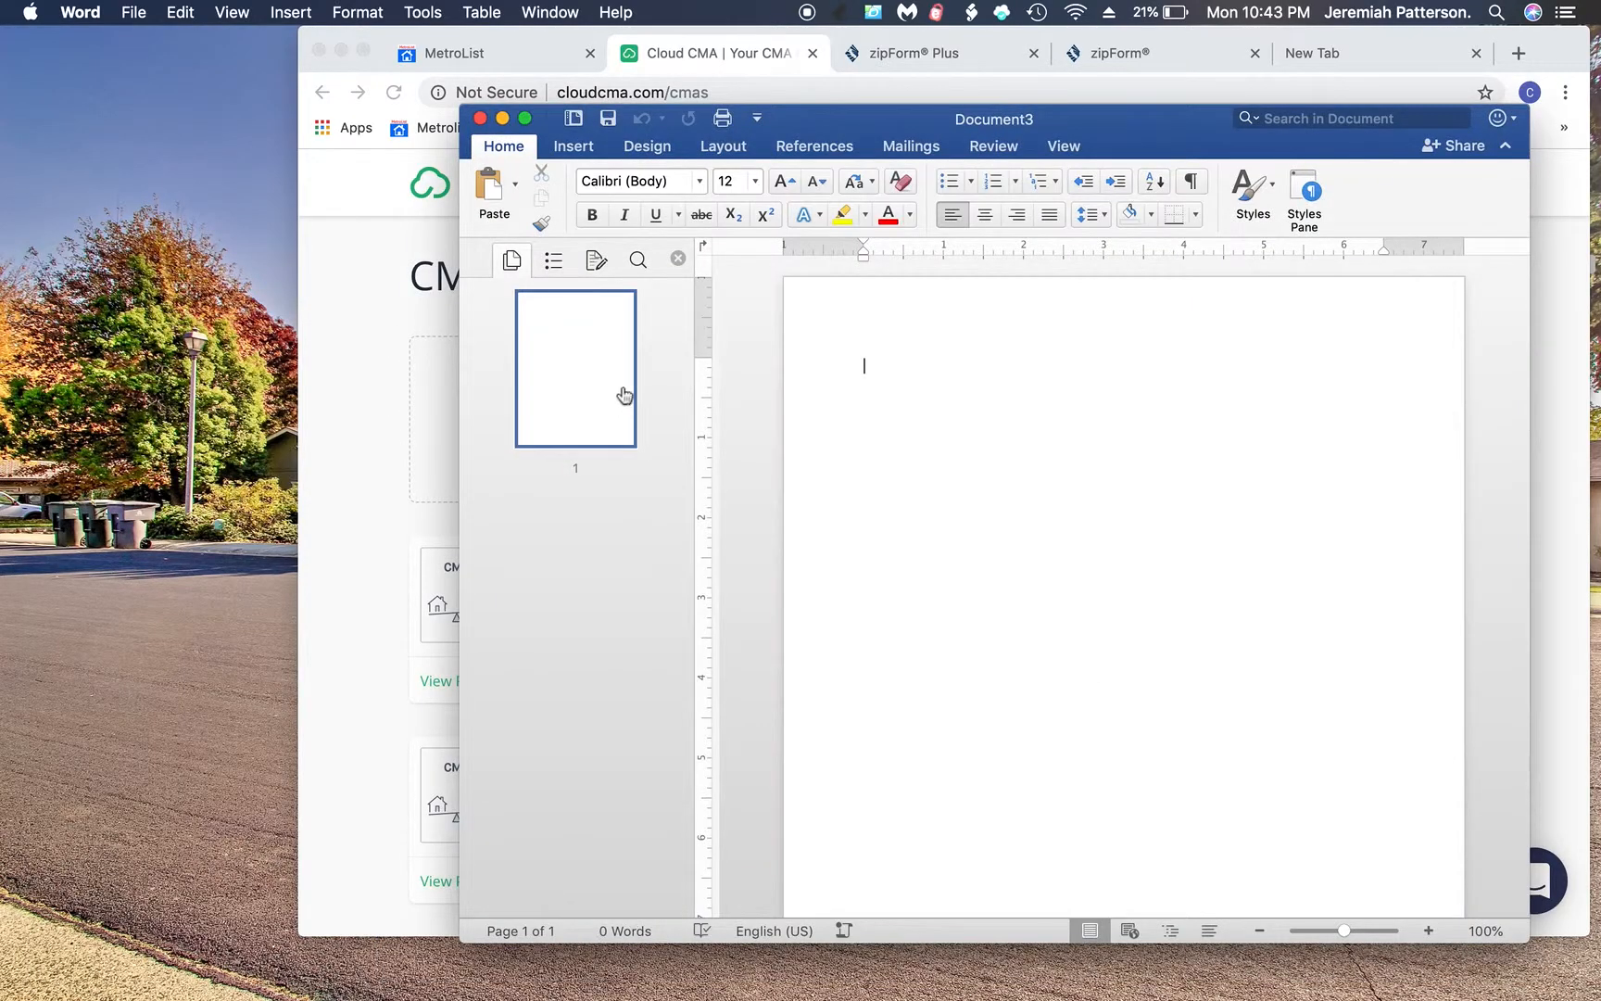
left_click_drag(860, 121, 1054, 123)
left_click_drag(850, 43, 636, 27)
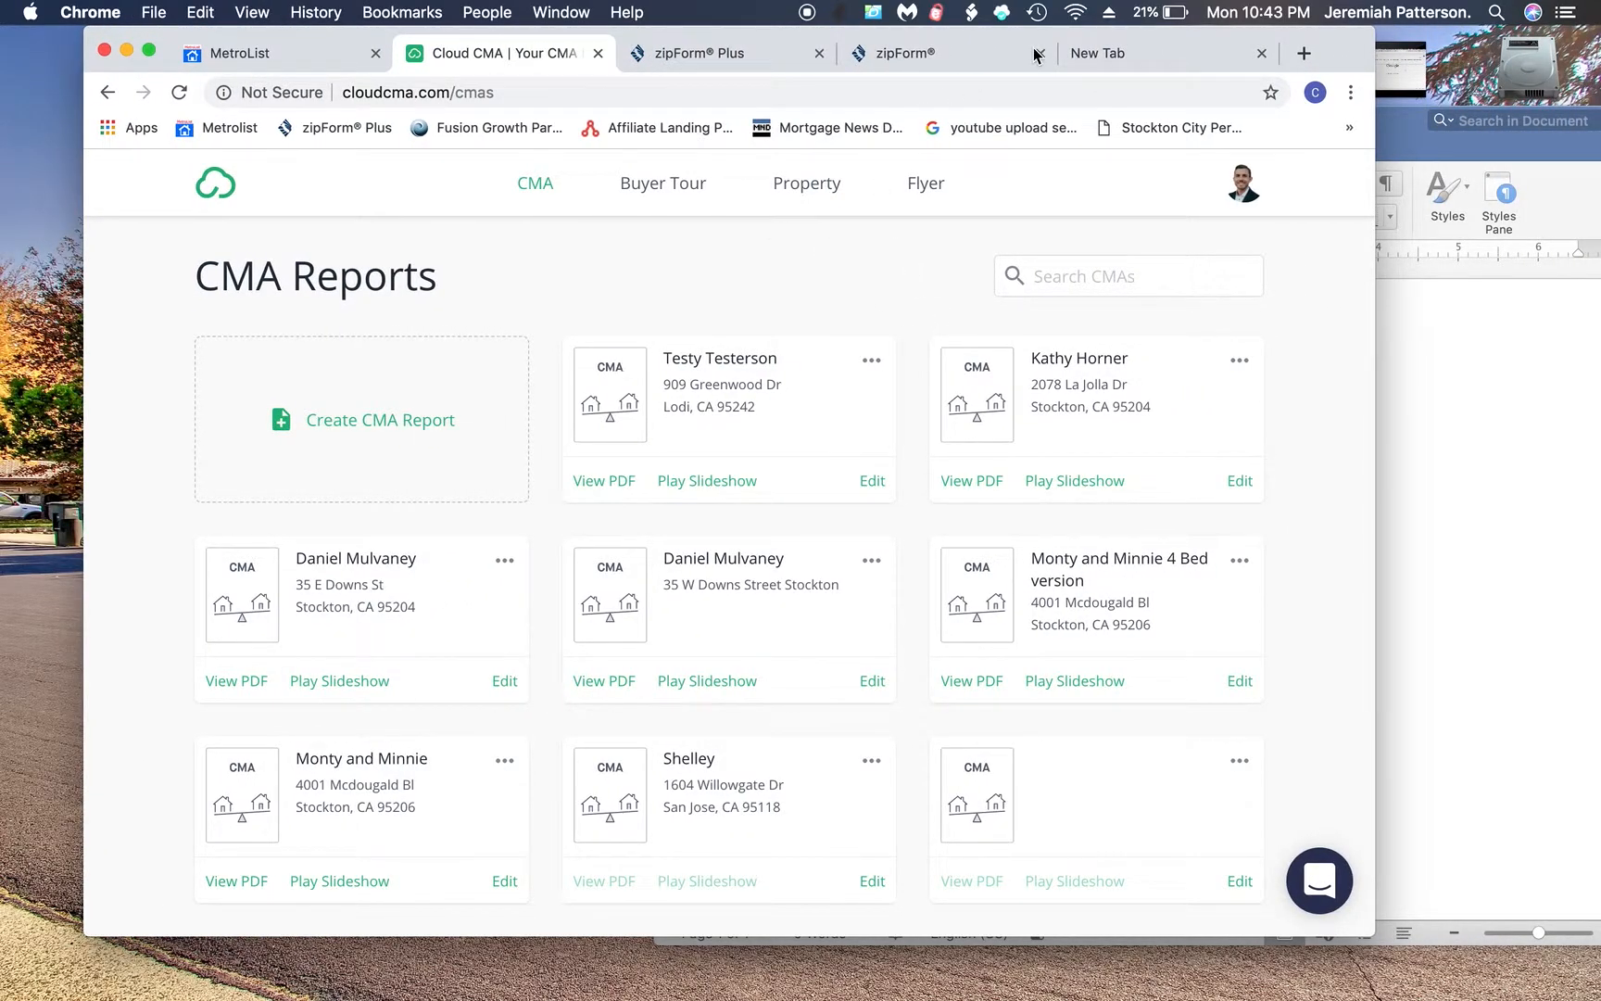
left_click(1304, 53)
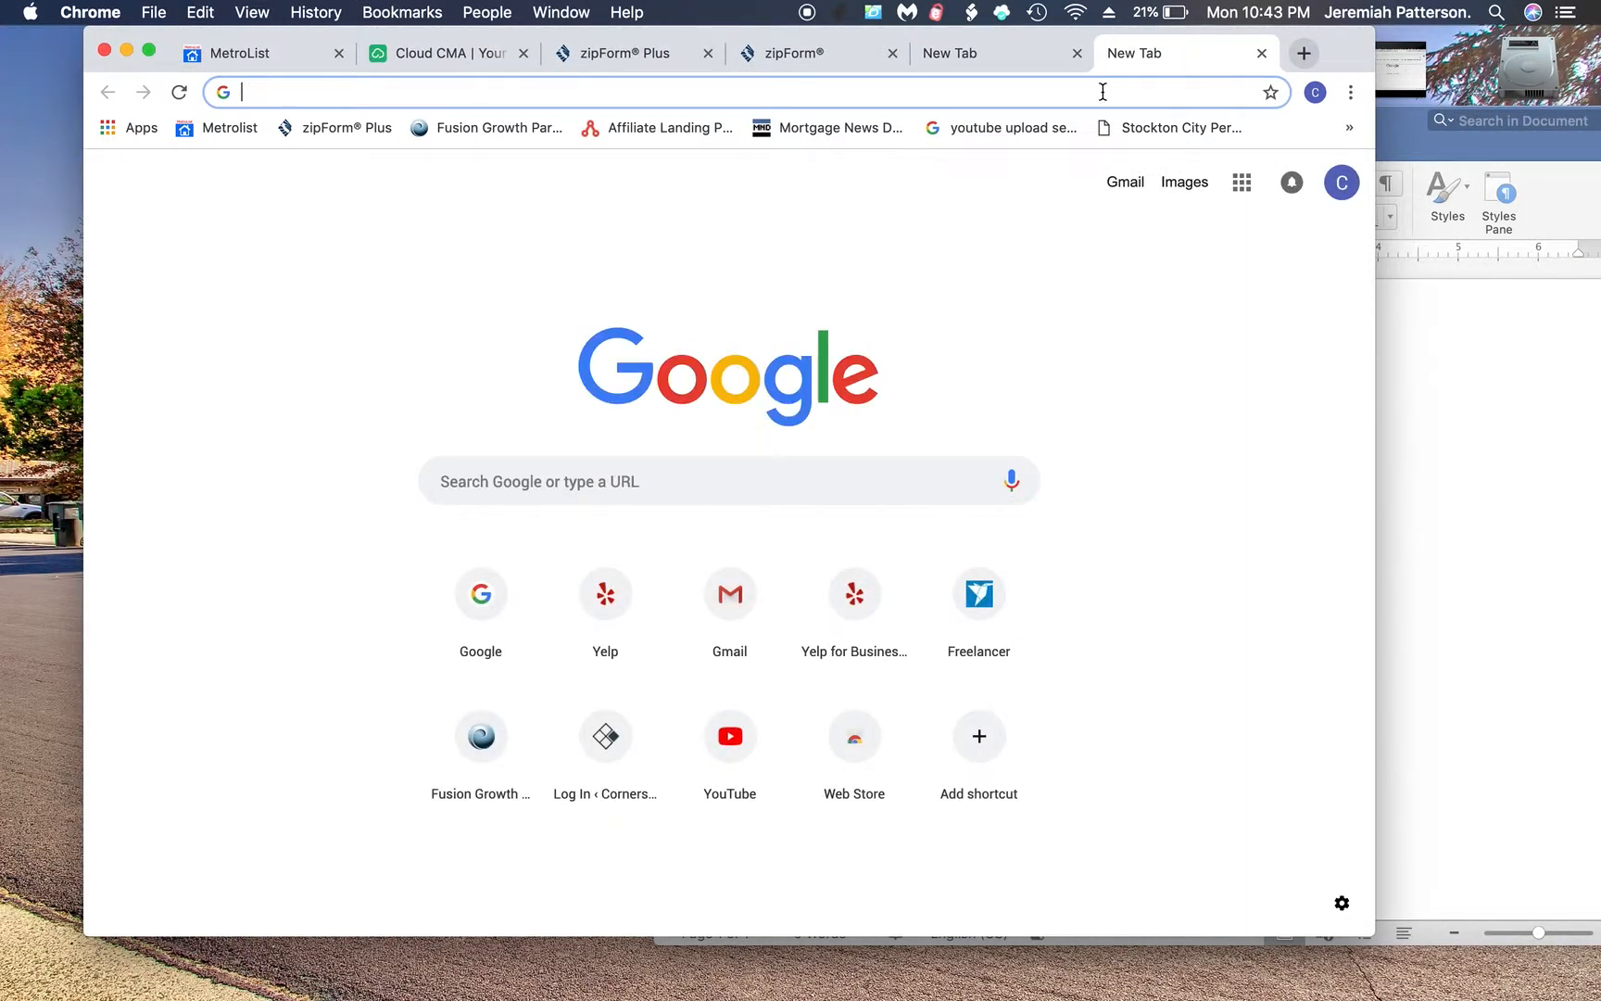
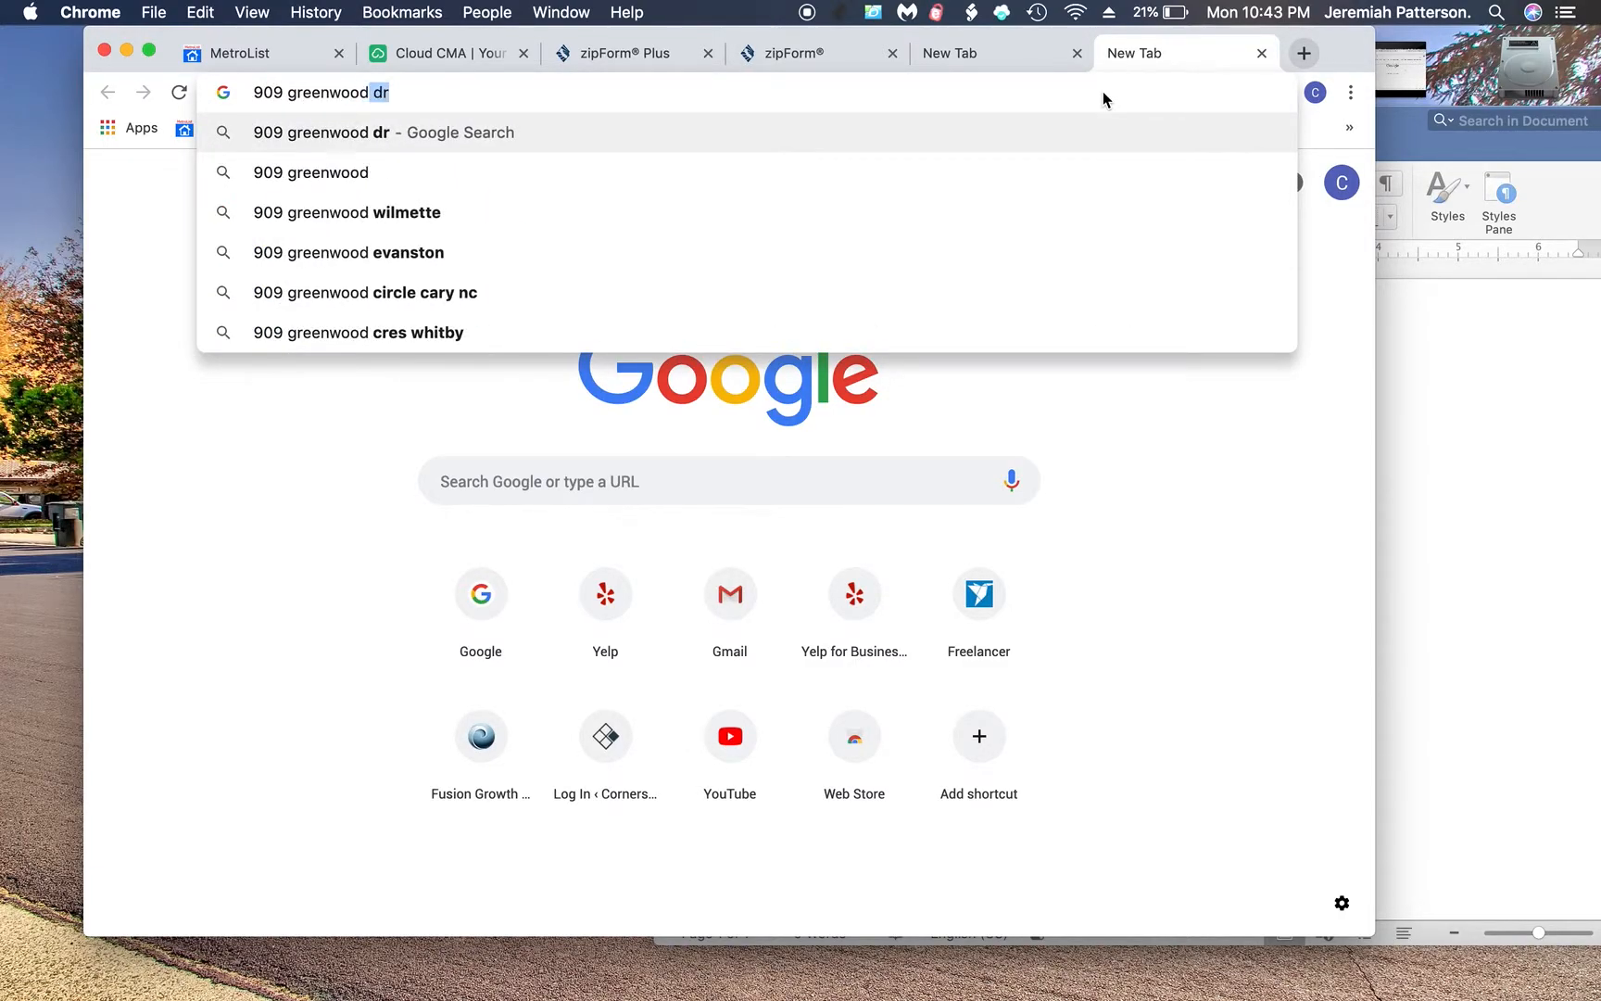
key("Return")
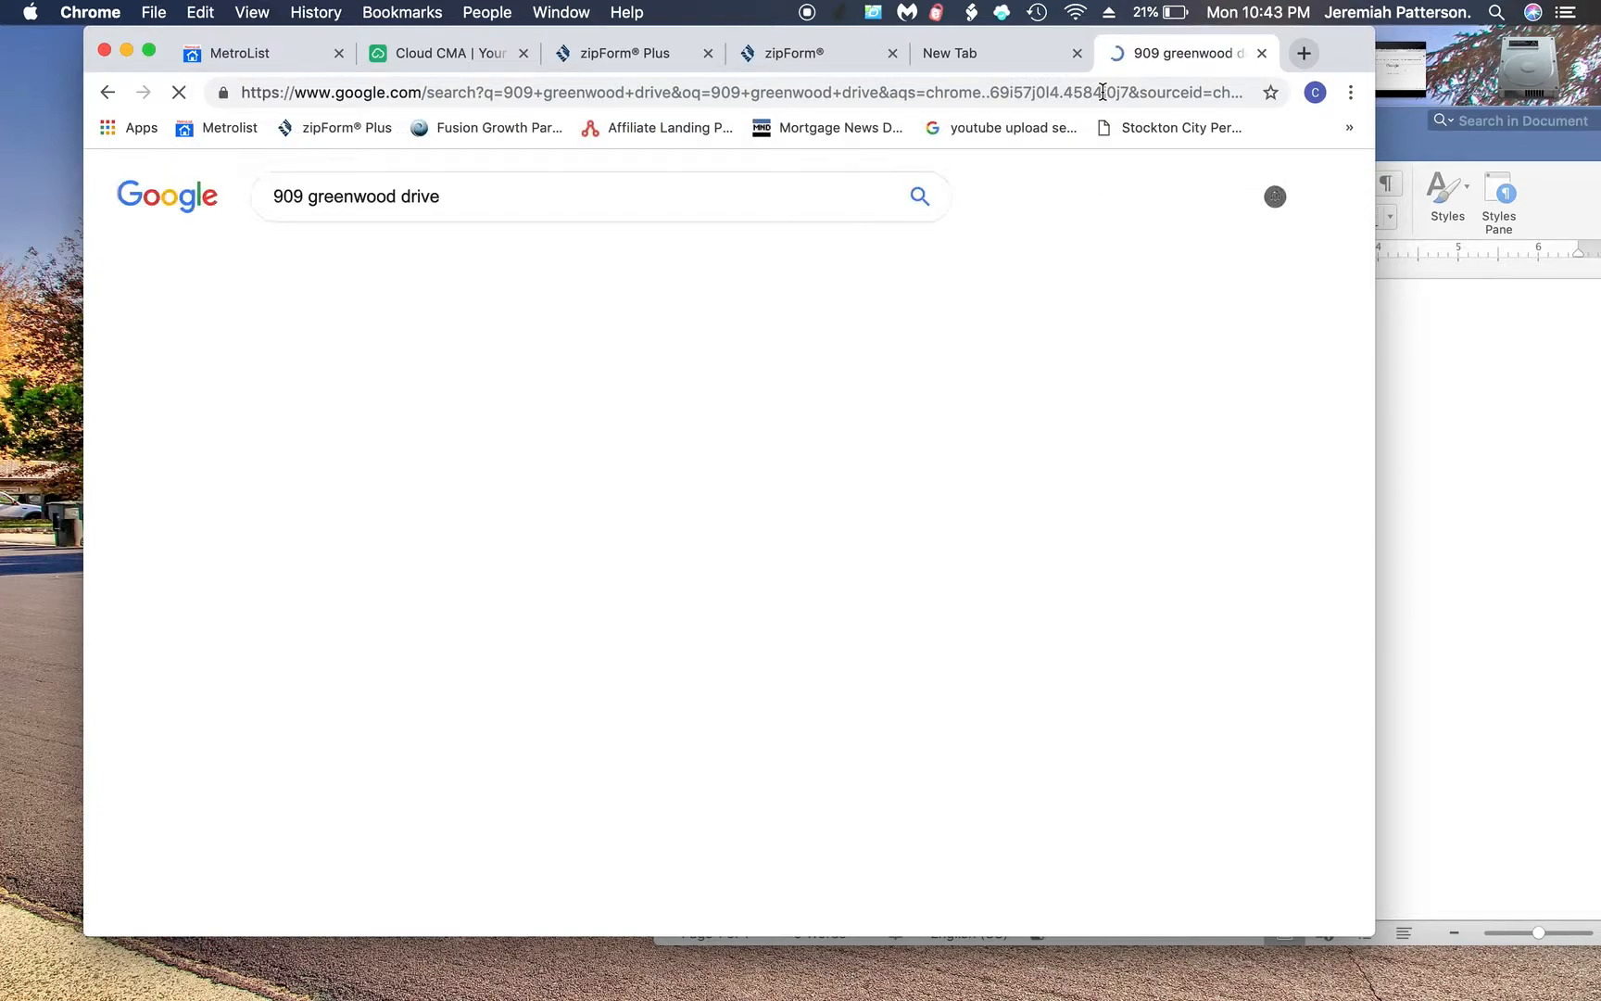
scroll(705, 532, "down", 5)
left_click(473, 544)
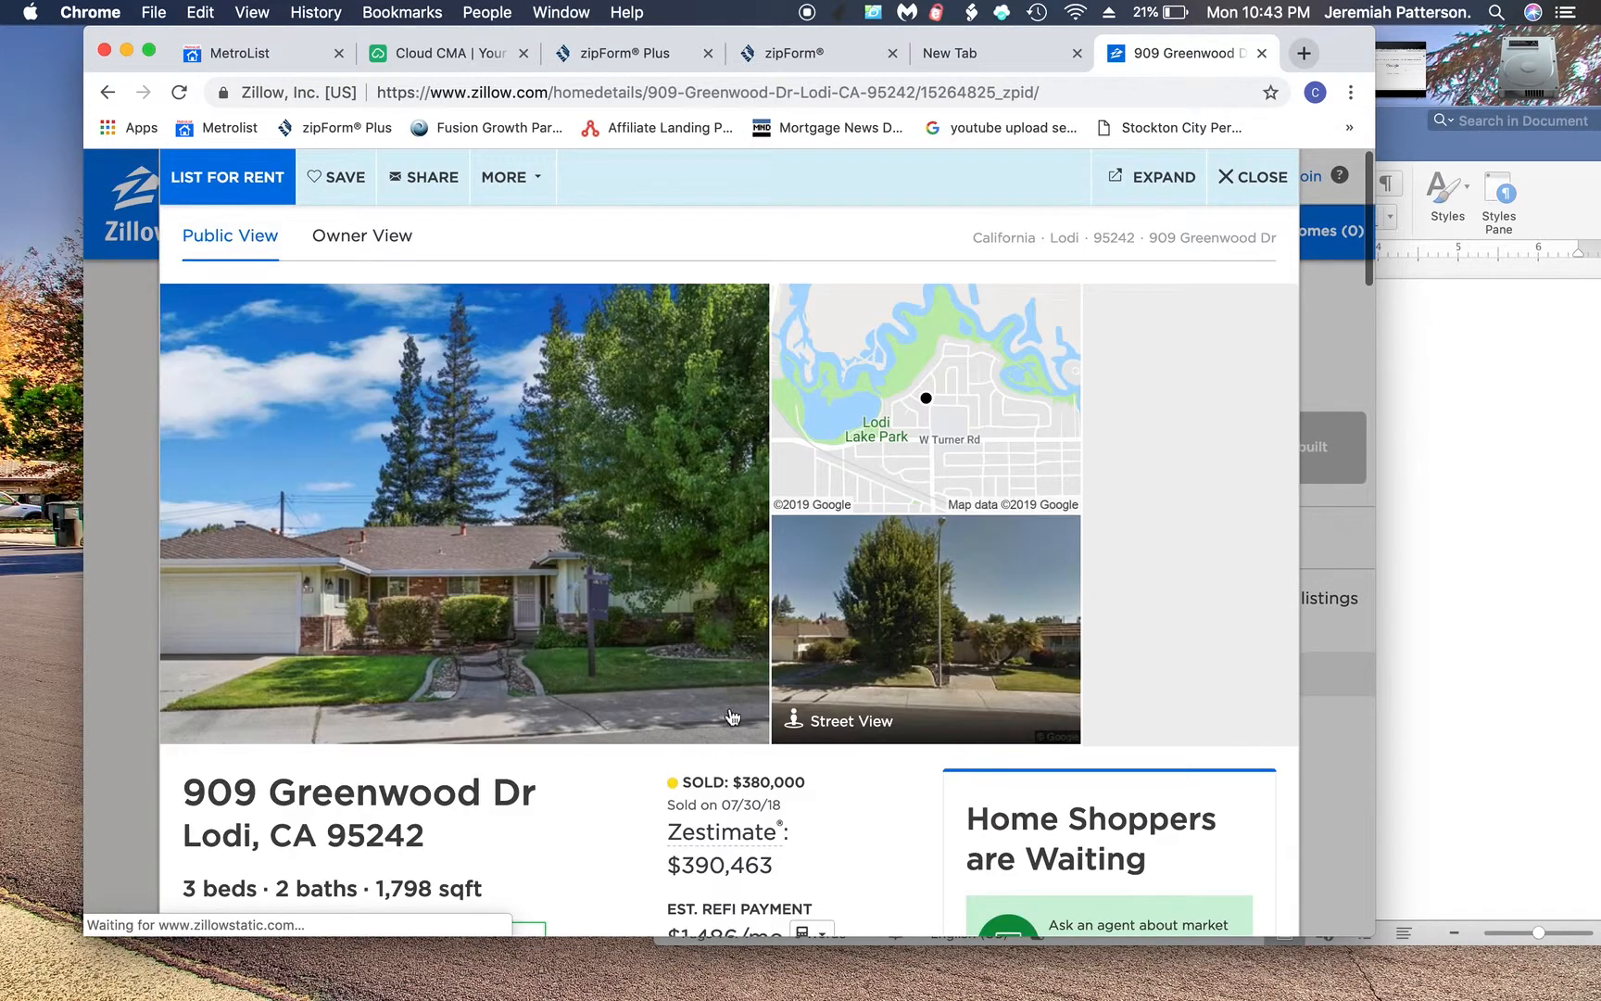
- Copy the $390,463 Zestimate into Word as a Zillow line, then return to the browser
scroll(721, 823, "down", 3)
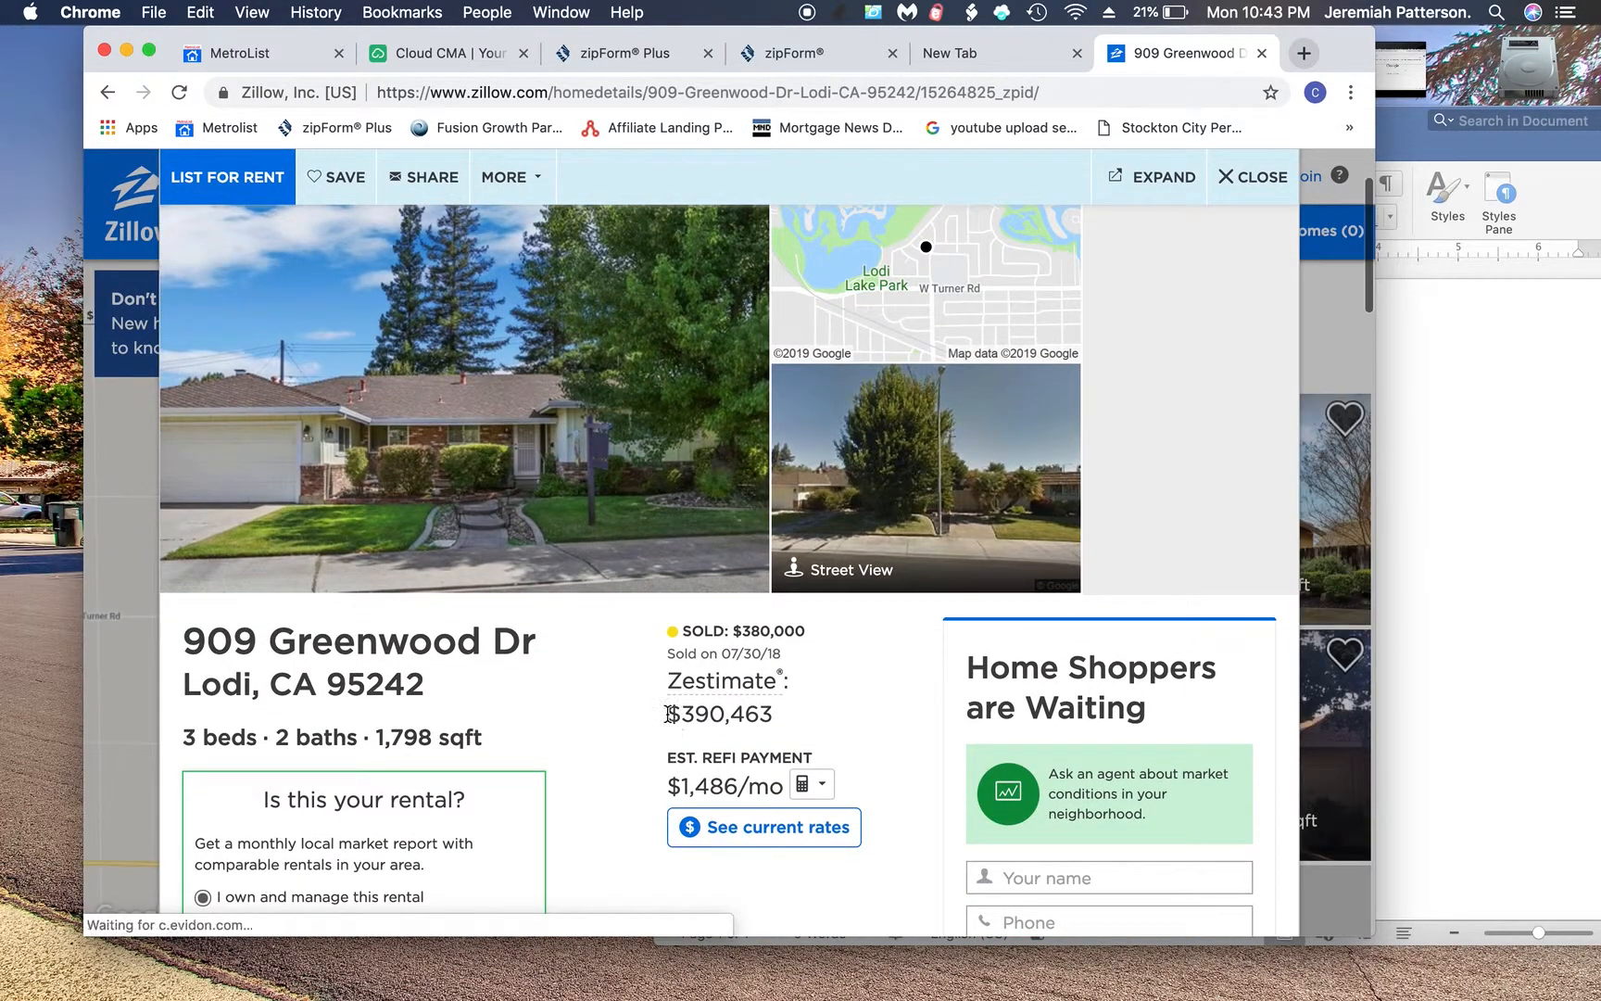
left_click_drag(779, 715, 666, 715)
left_click(783, 717)
key("super+c")
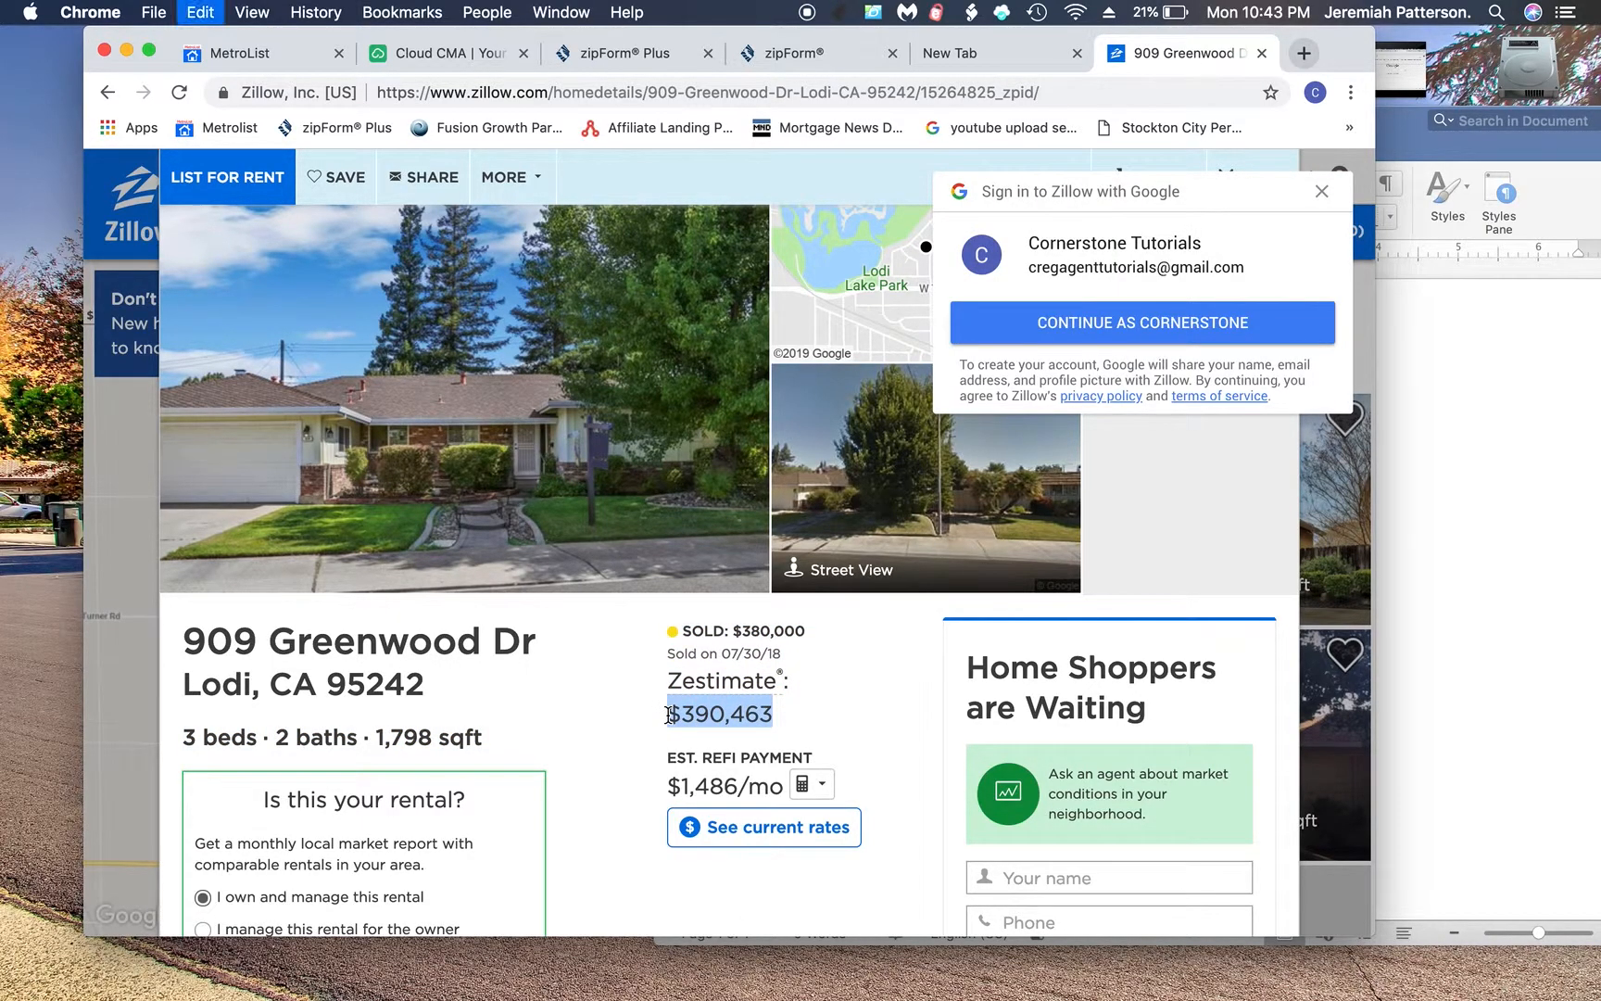
left_click(1518, 558)
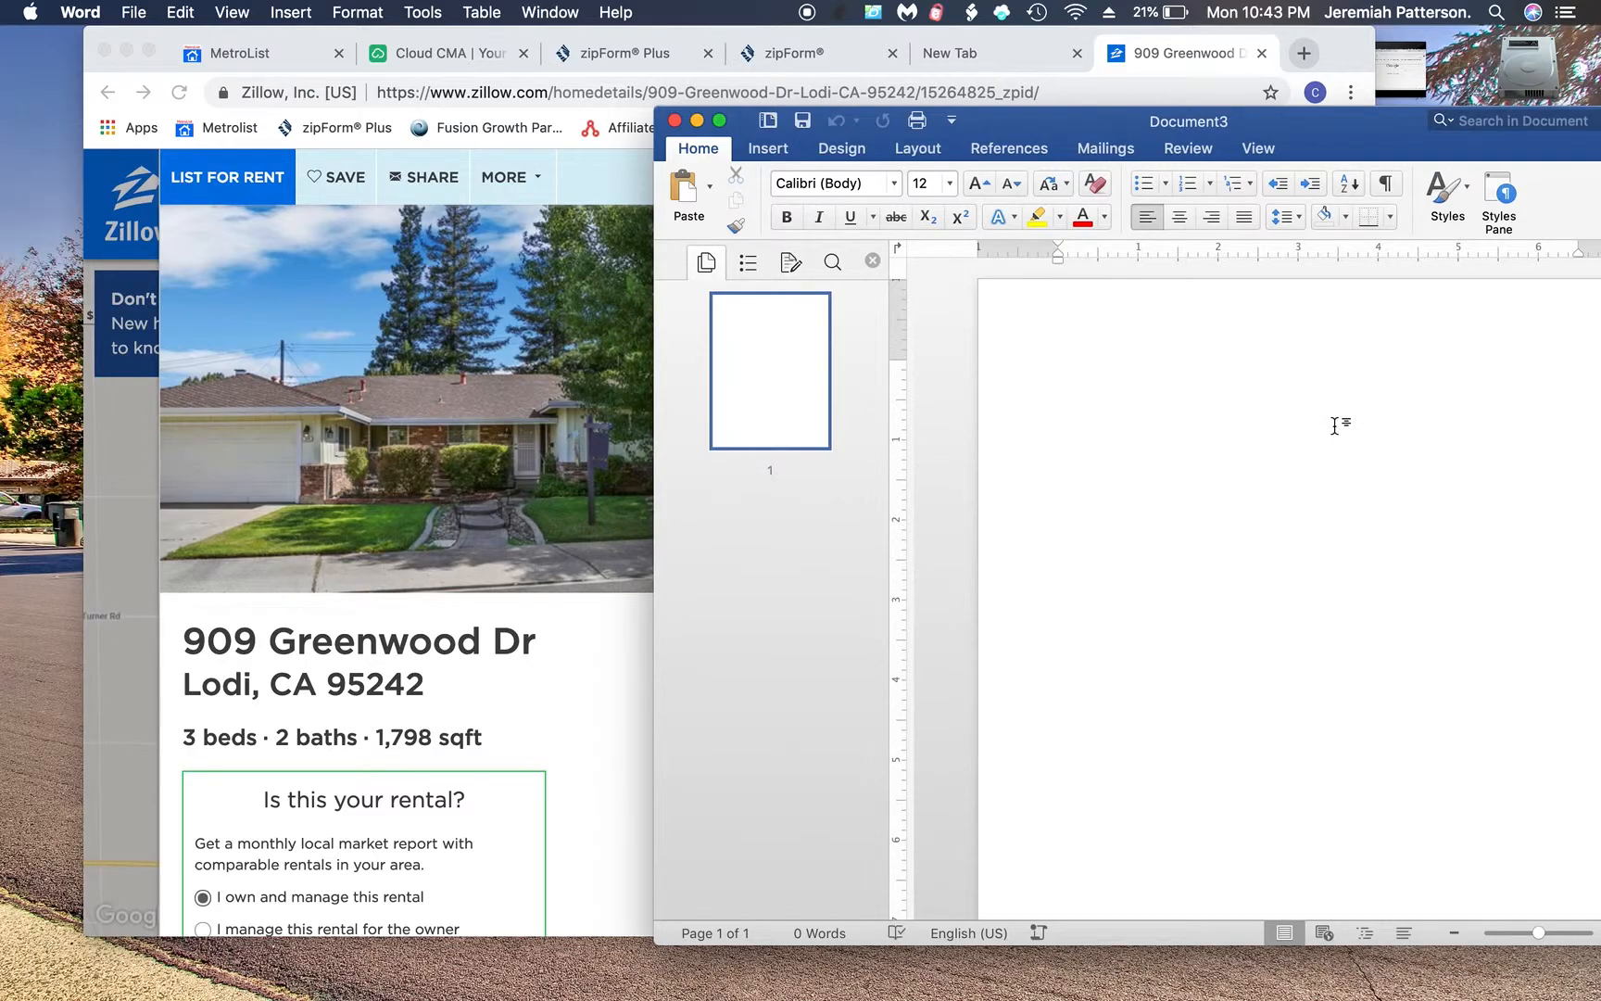
type("Zillow=")
key("super+v")
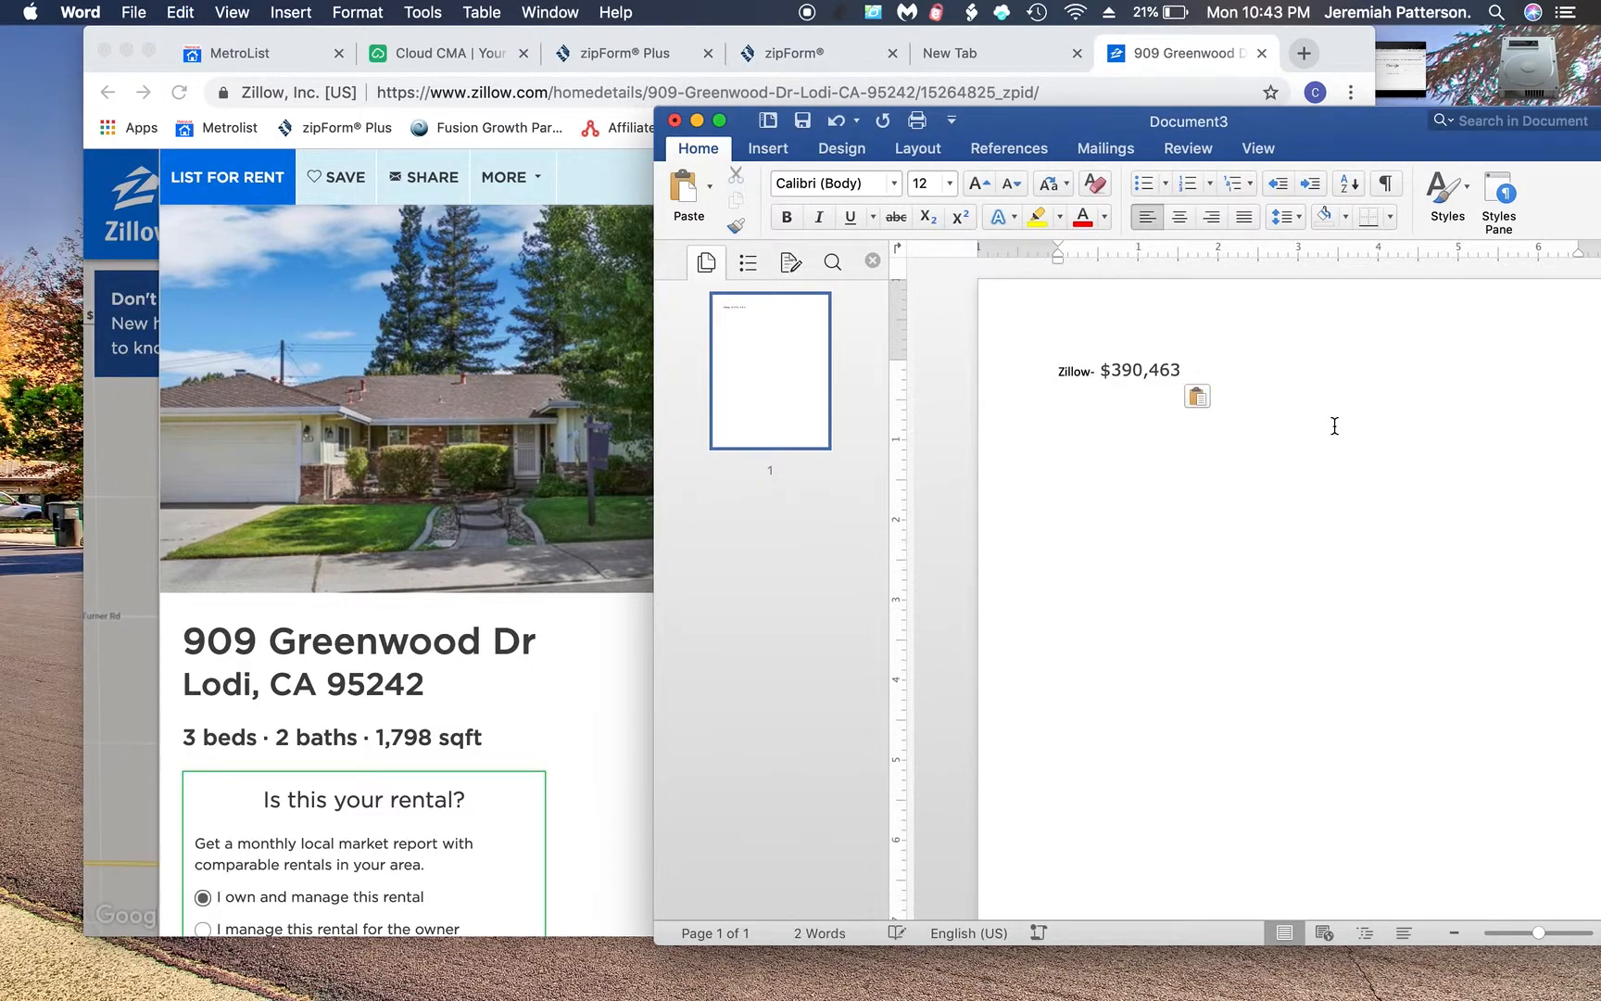
key("Return")
left_click(614, 664)
- Go back to the Google results, scroll through them, then load redfin.com
left_click(108, 95)
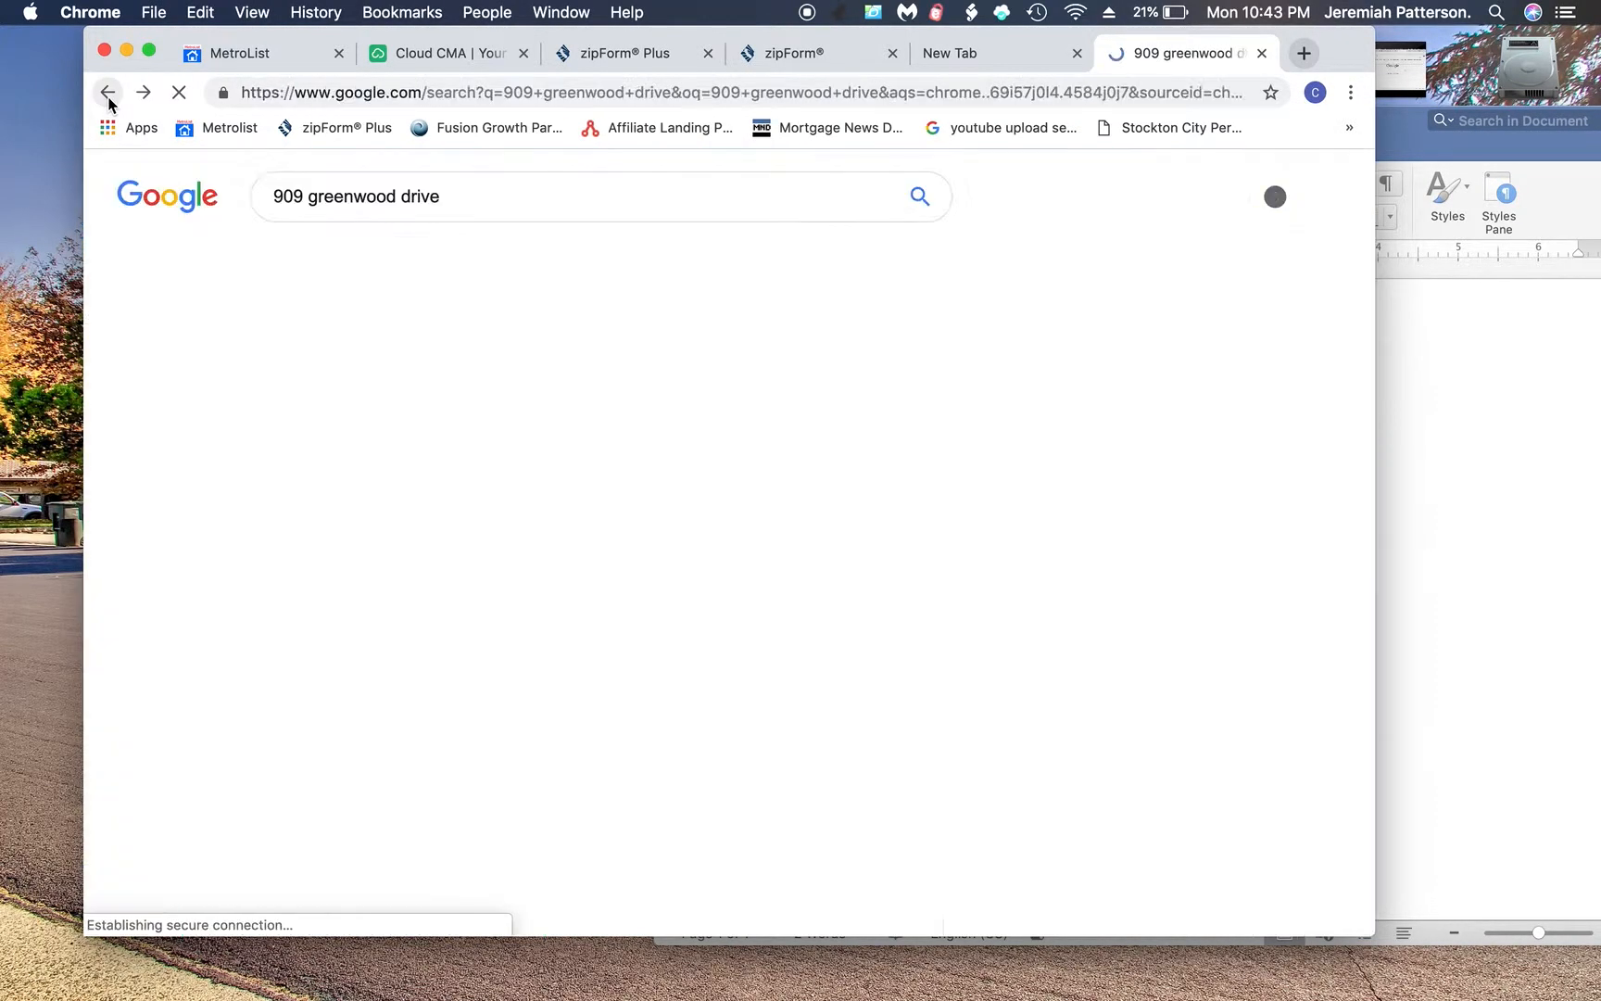
scroll(568, 535, "down", 3)
scroll(567, 535, "down", 1)
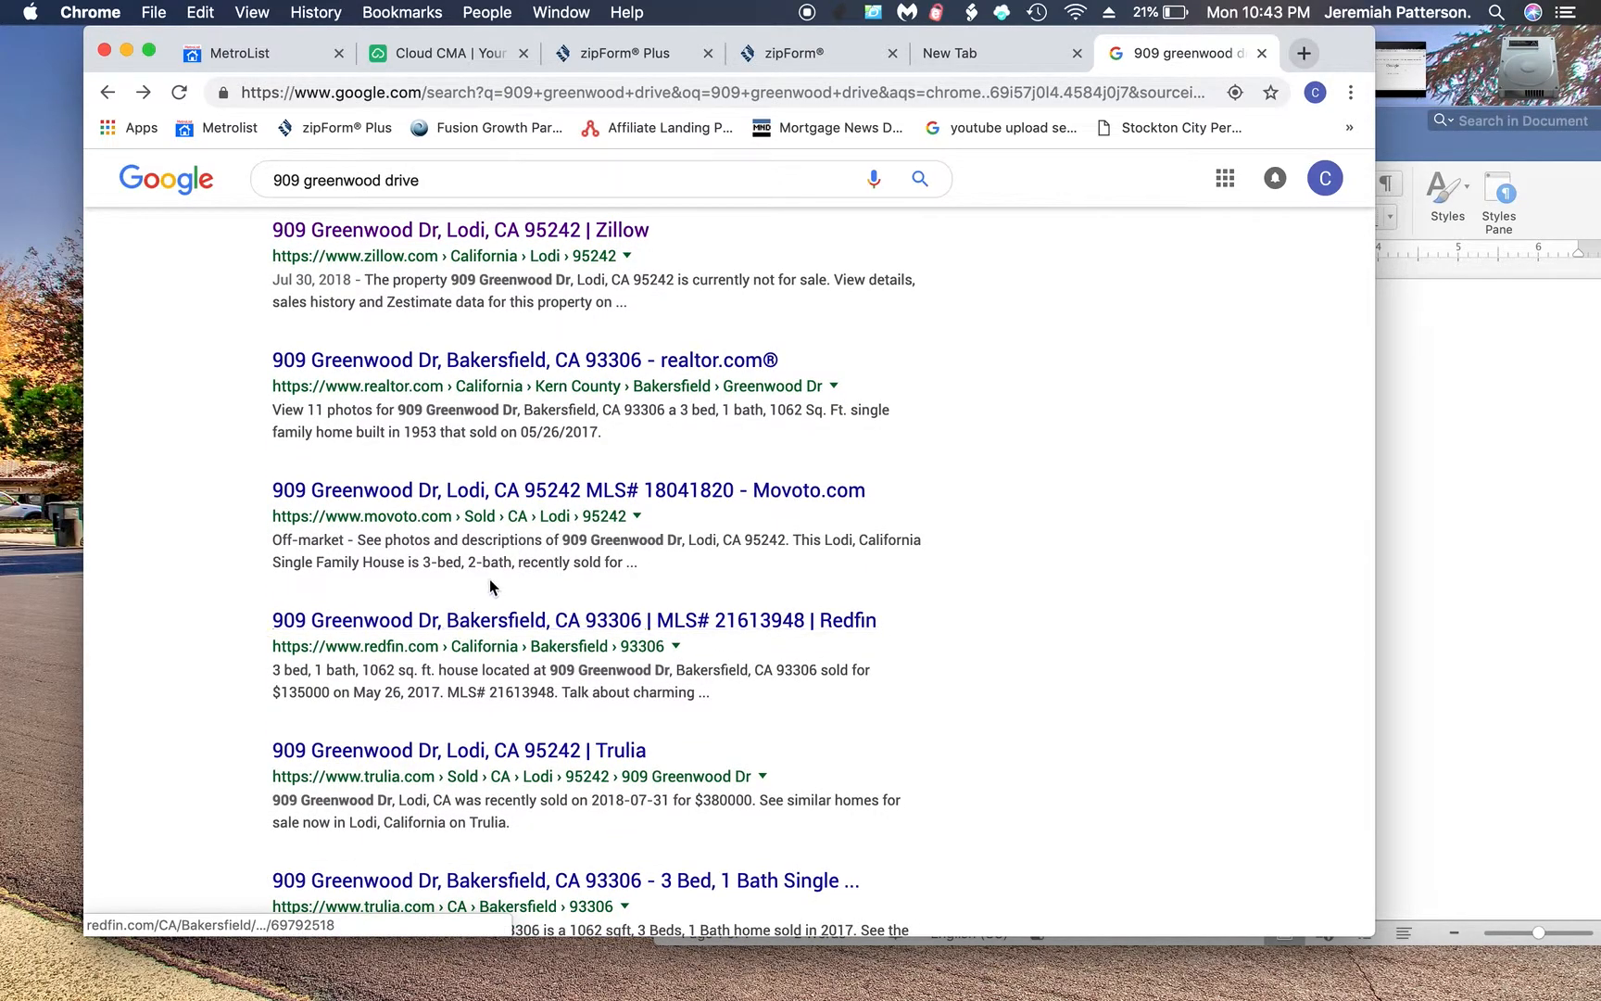
scroll(490, 584, "down", 2)
scroll(492, 577, "down", 2)
scroll(492, 582, "up", 4)
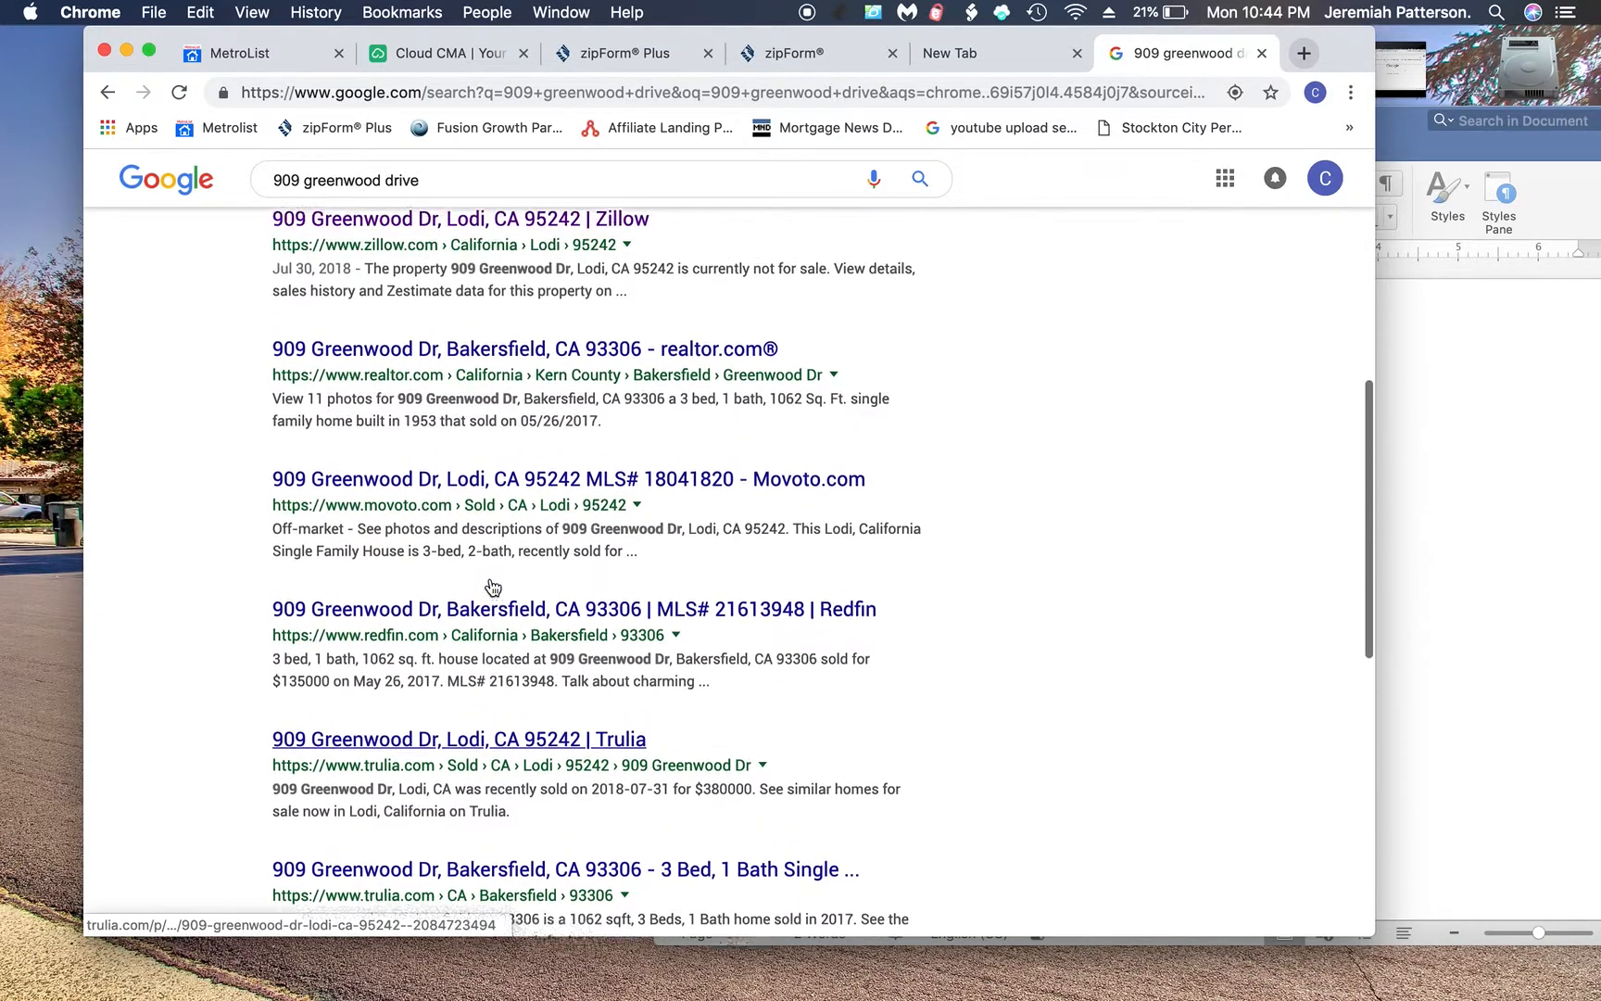
scroll(492, 587, "up", 2)
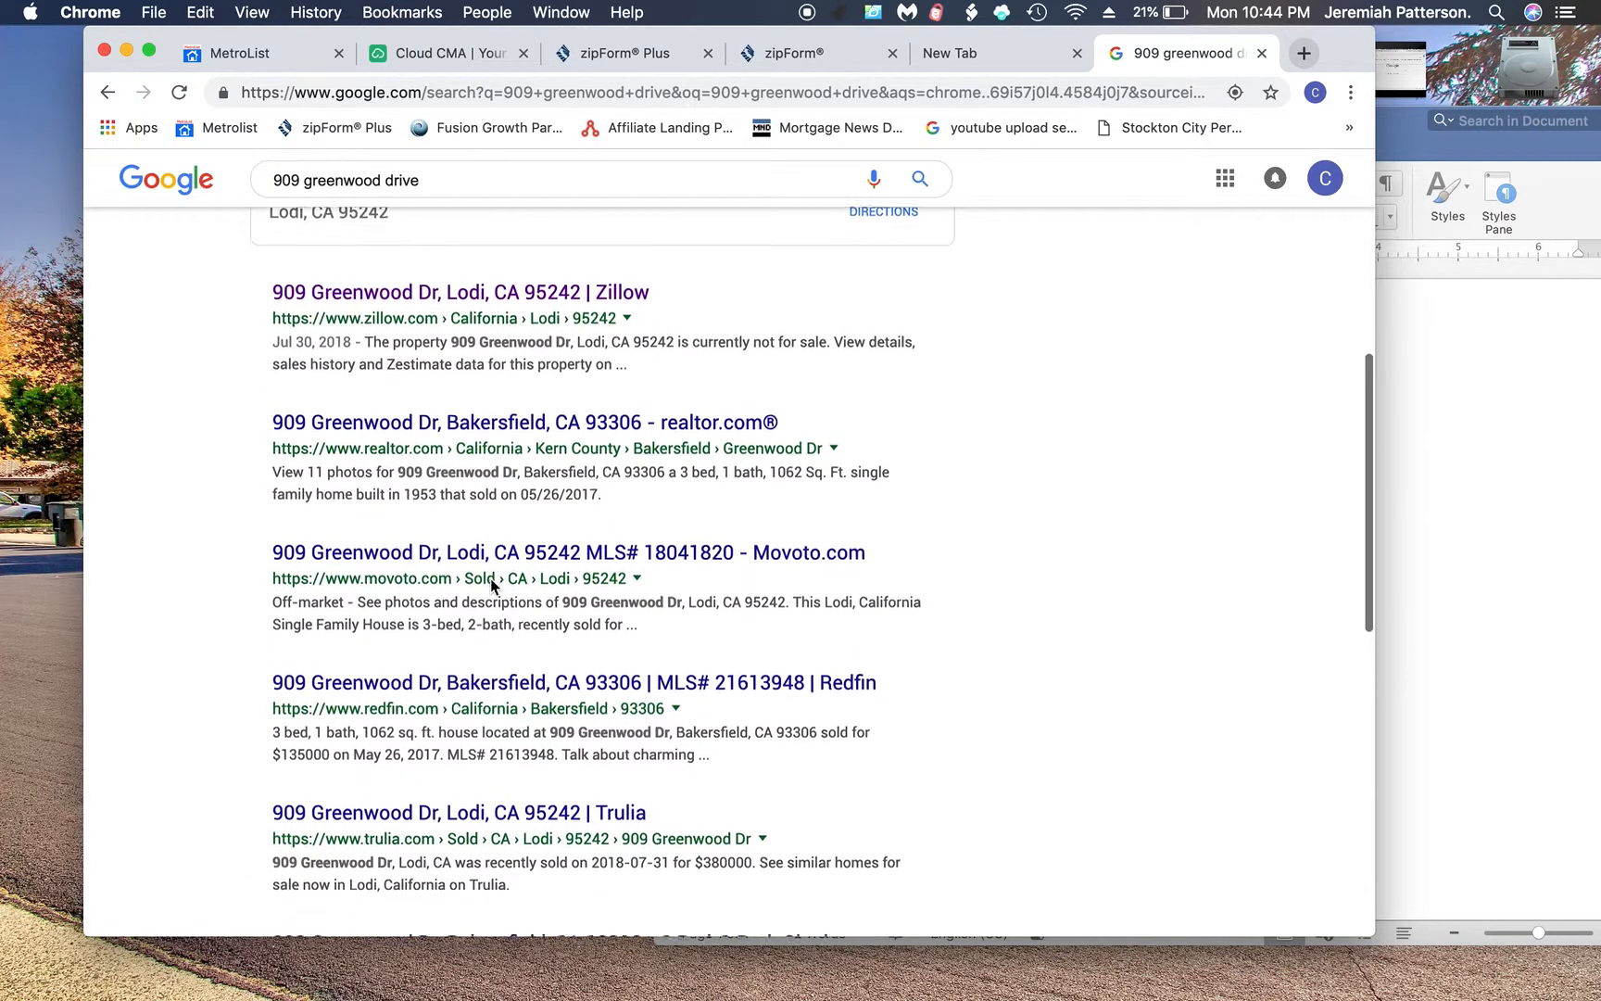
scroll(492, 584, "down", 4)
scroll(492, 583, "down", 5)
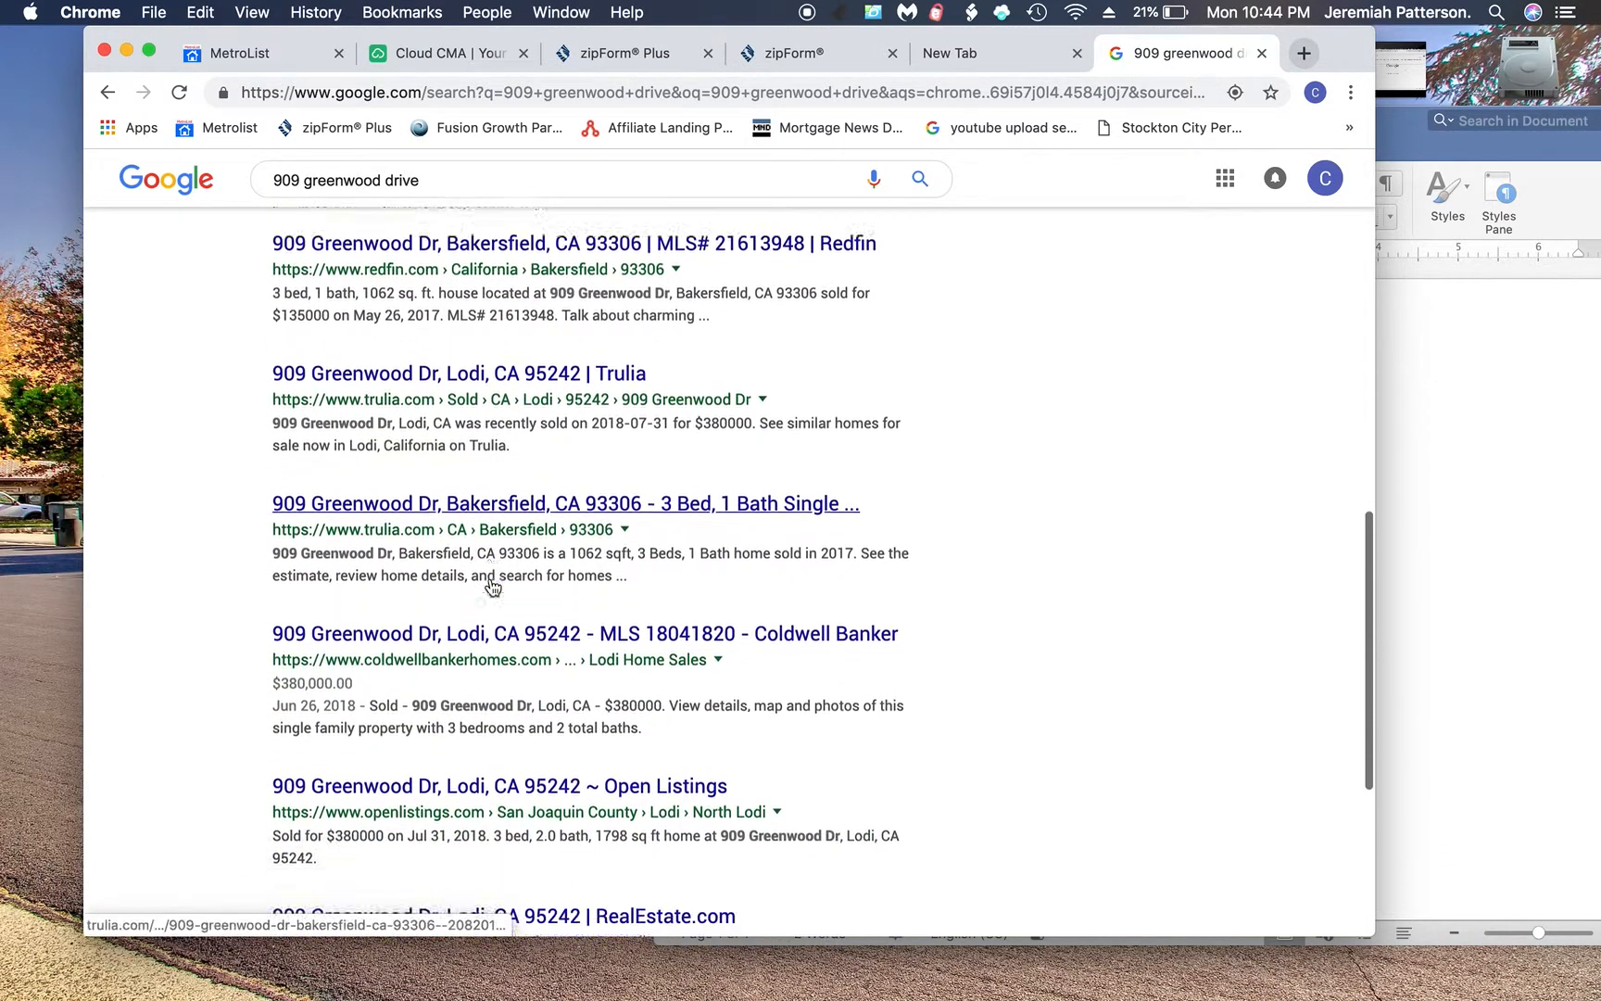
scroll(491, 578, "down", 3)
scroll(491, 578, "up", 8)
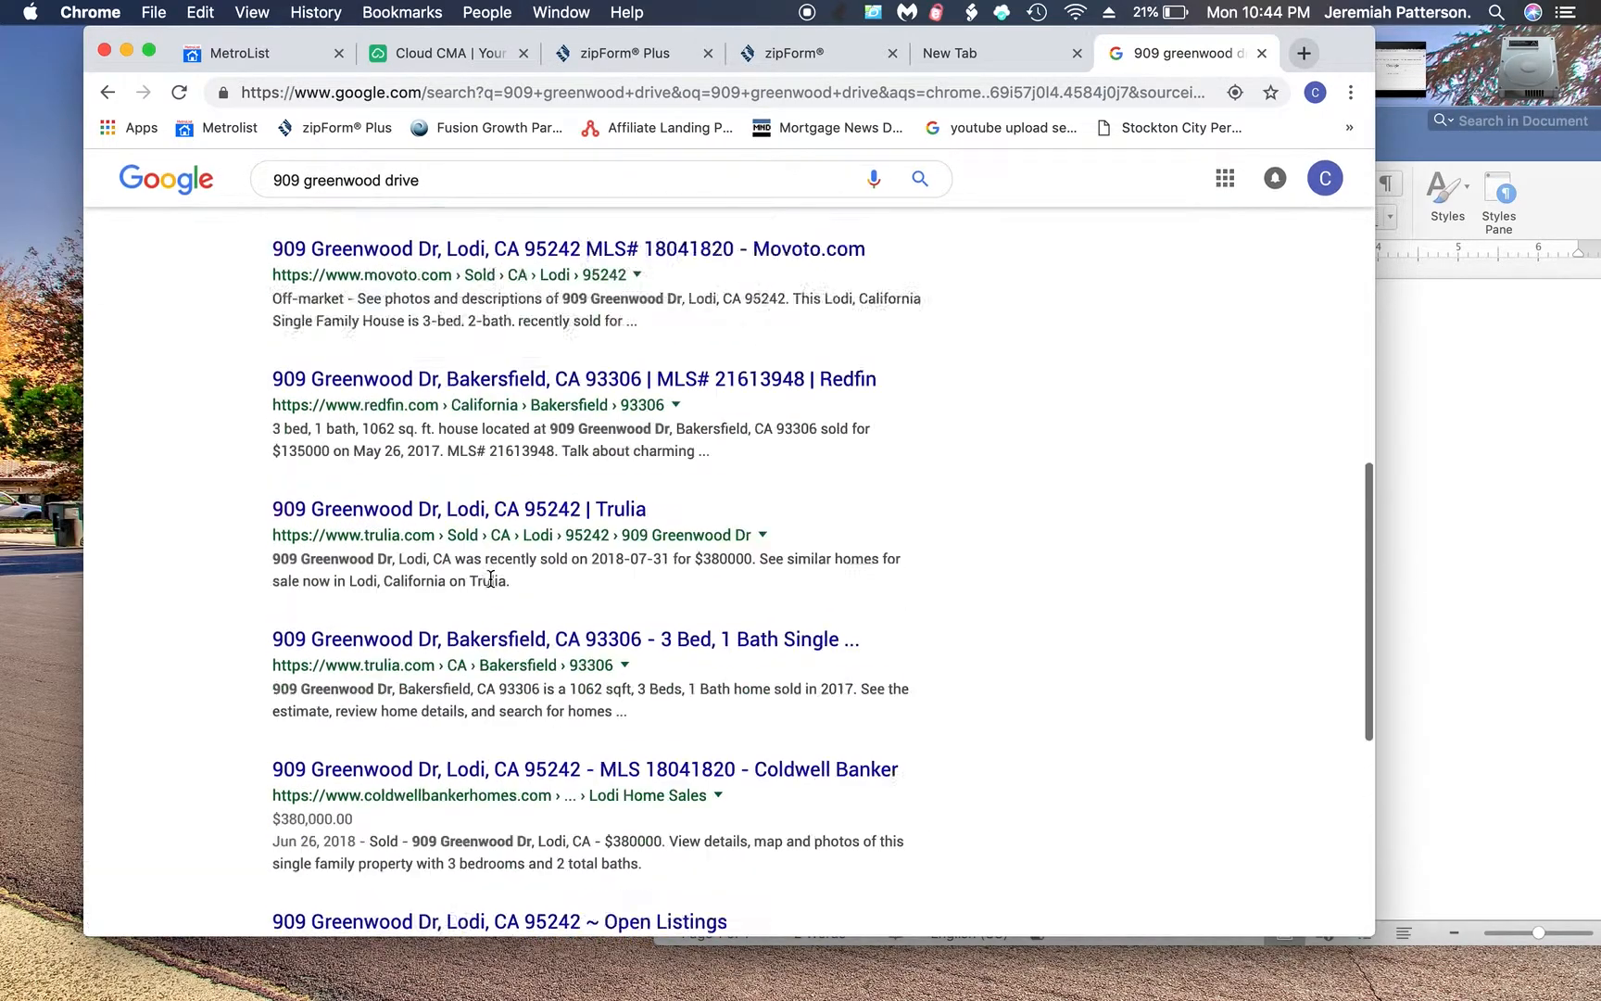
left_click(381, 92)
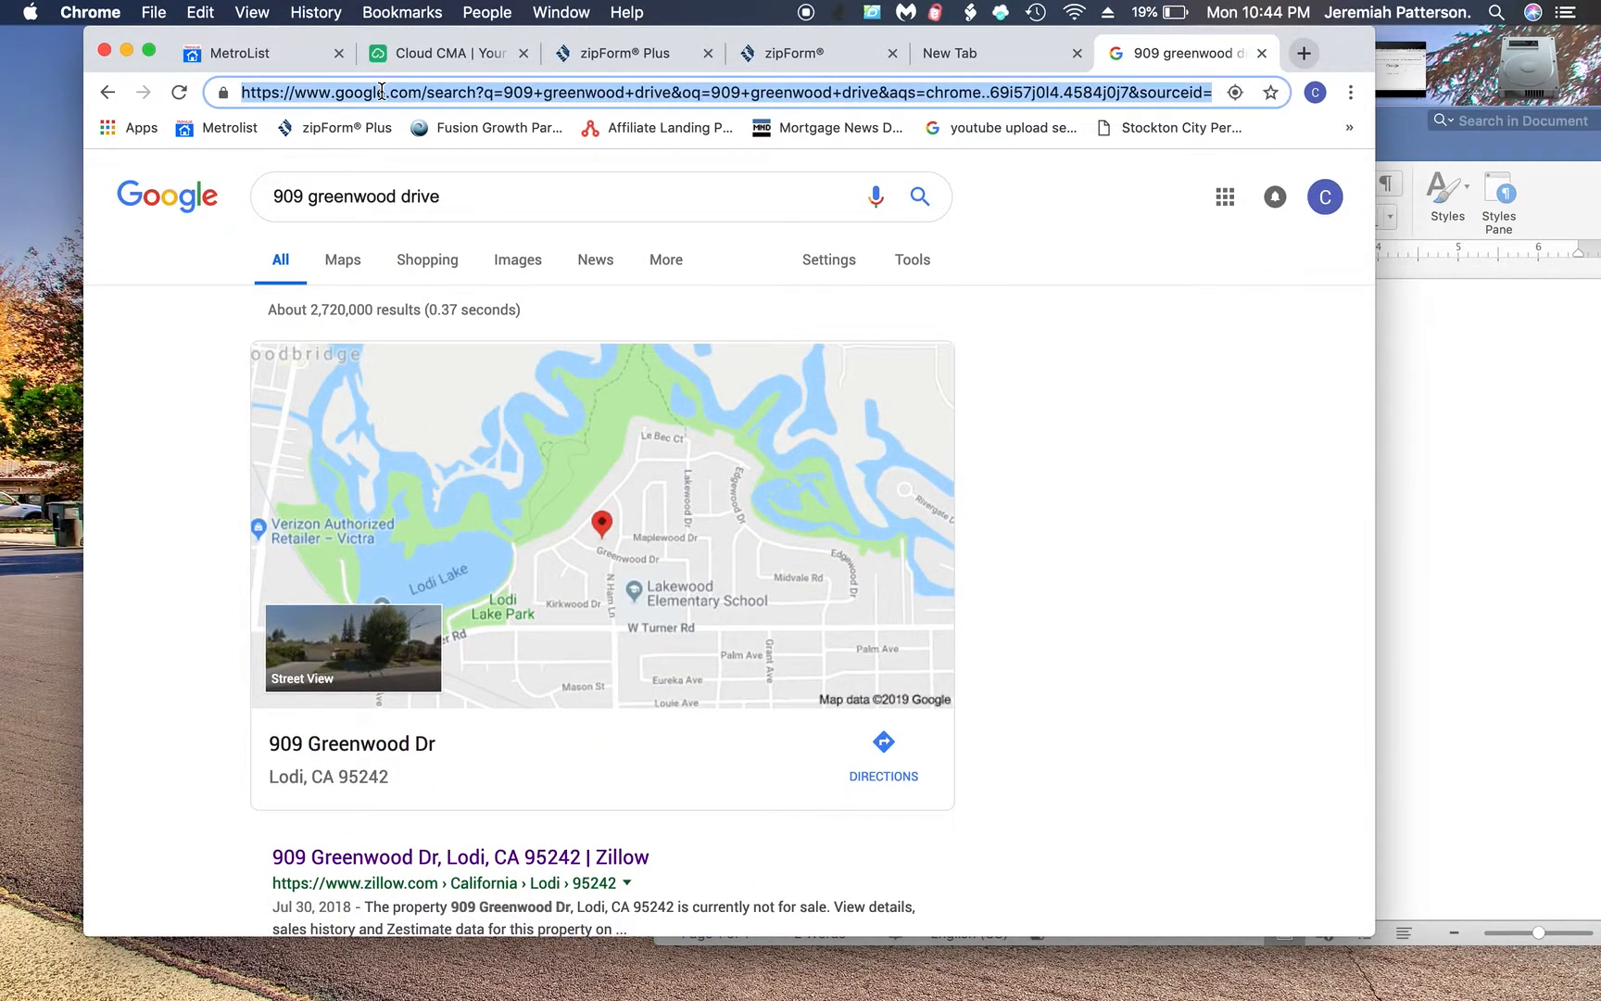
type("redfin.com")
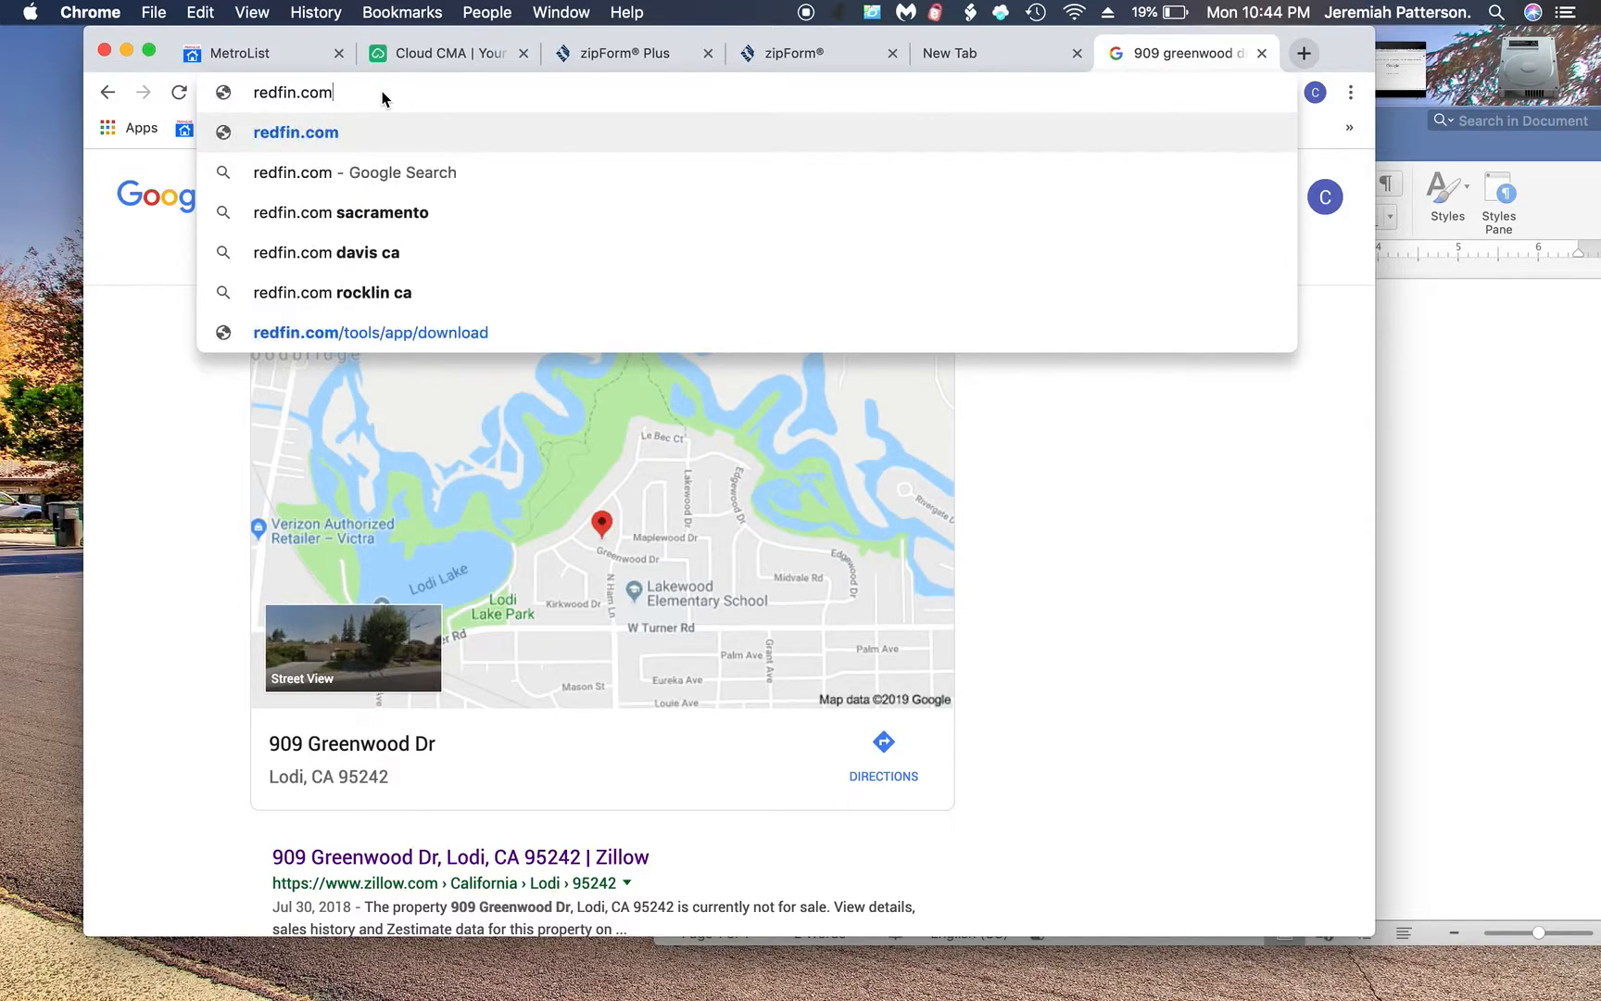
key("Return")
left_click(518, 435)
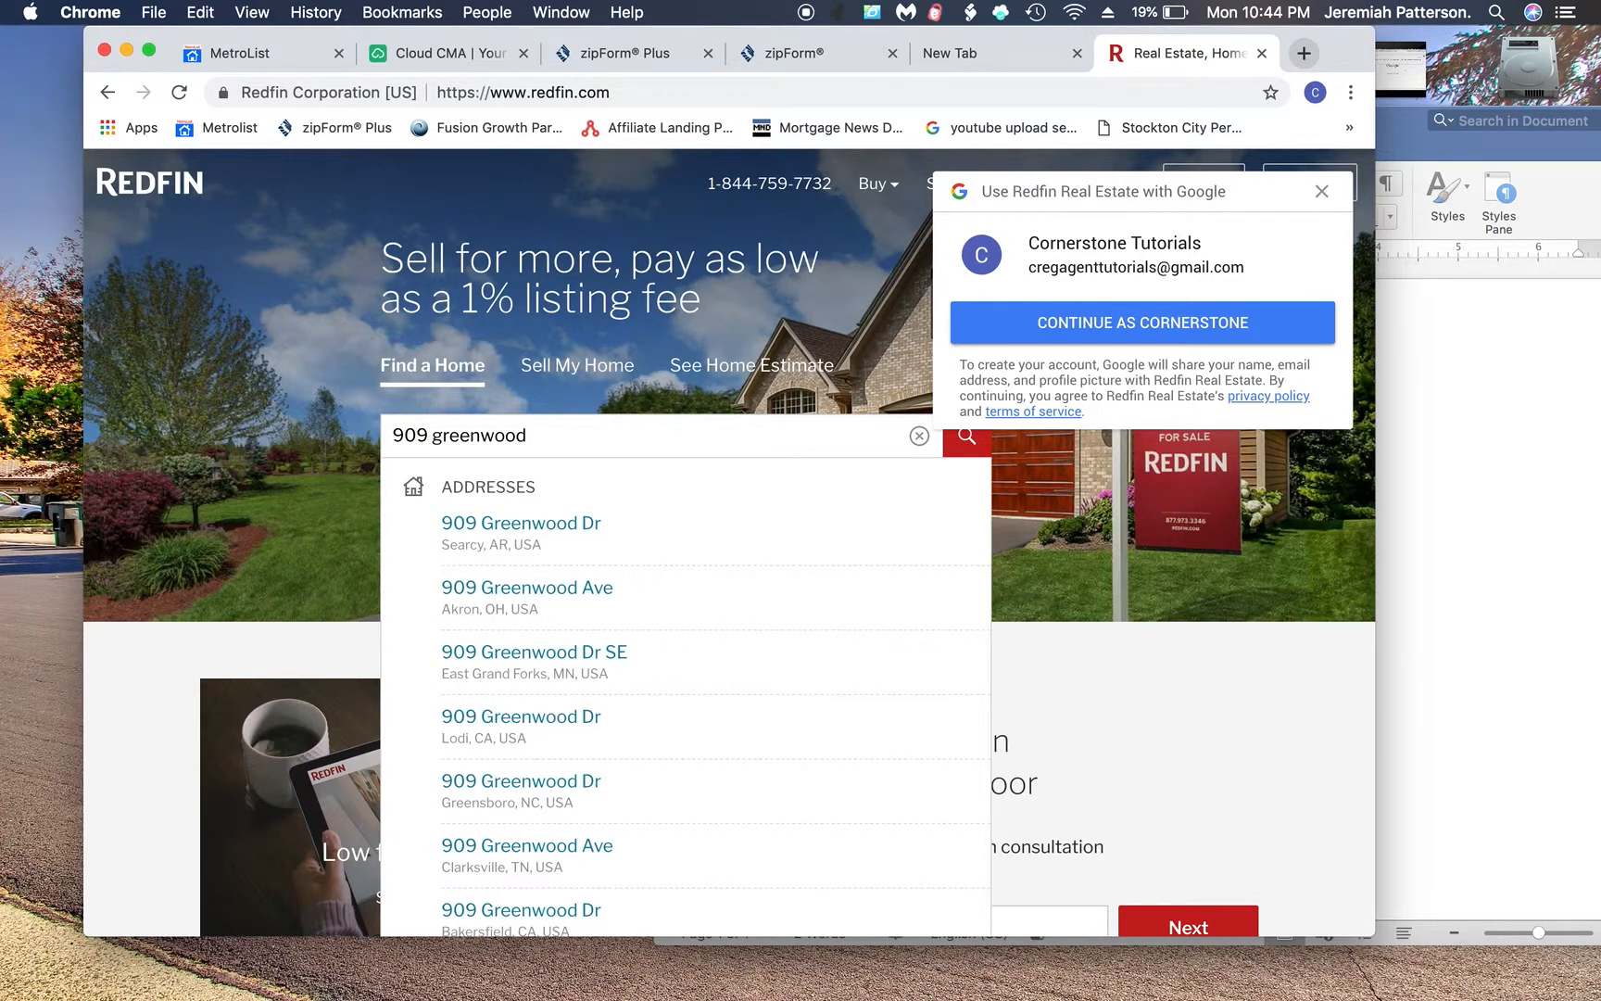
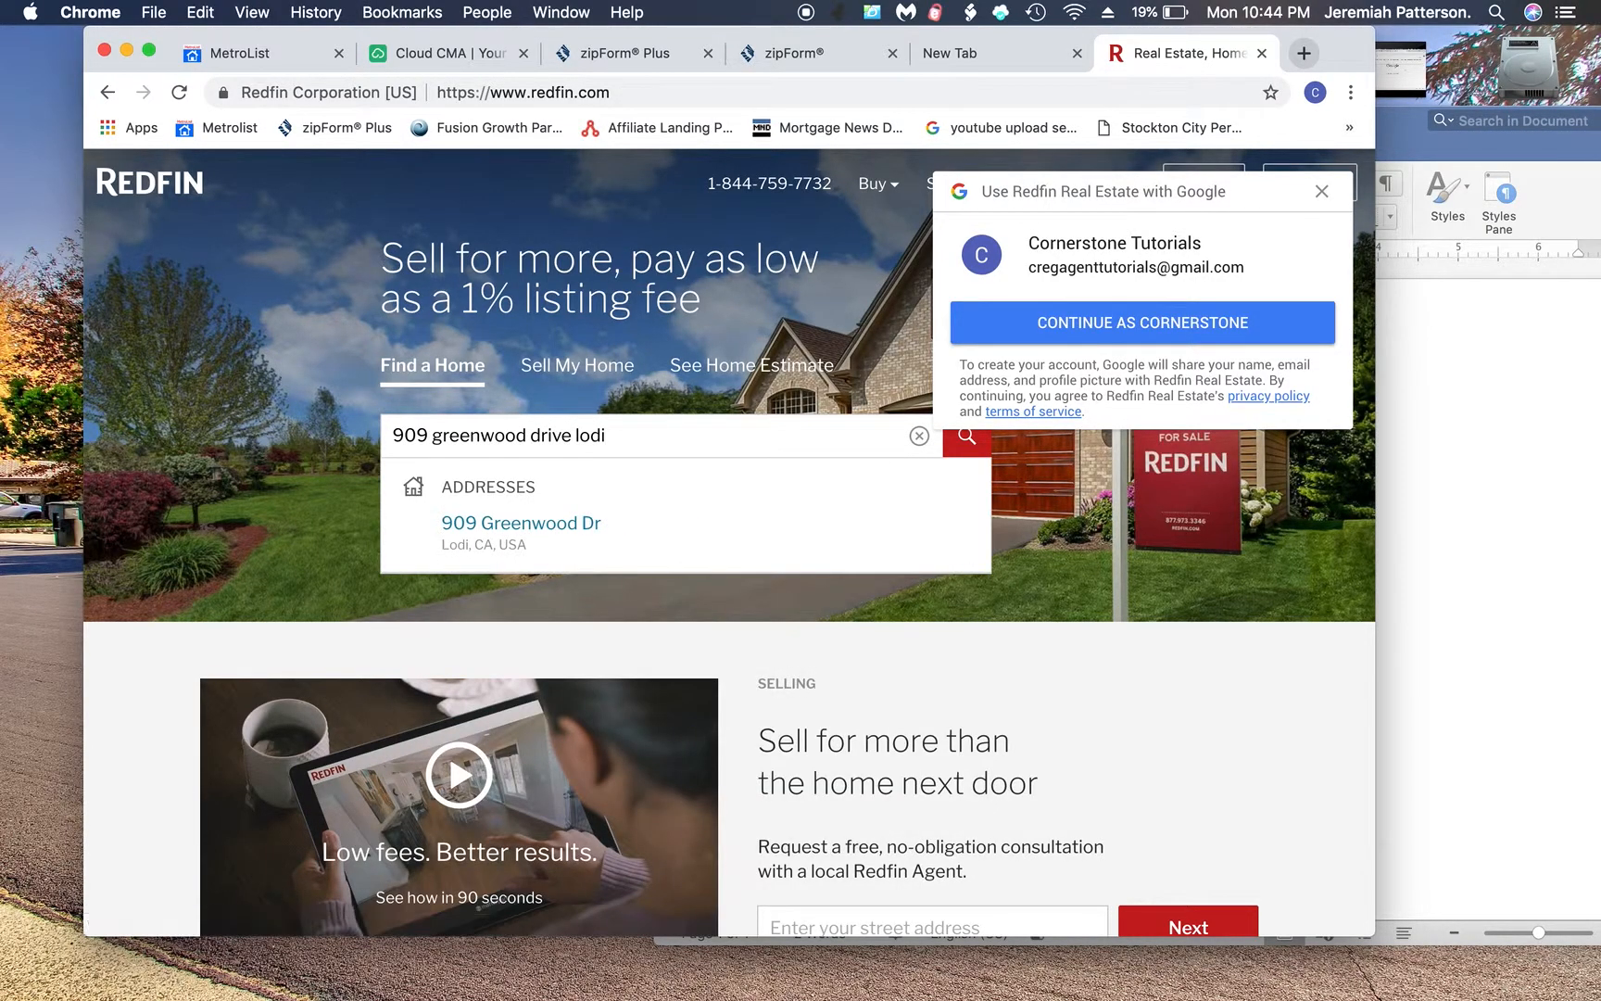
left_click(475, 538)
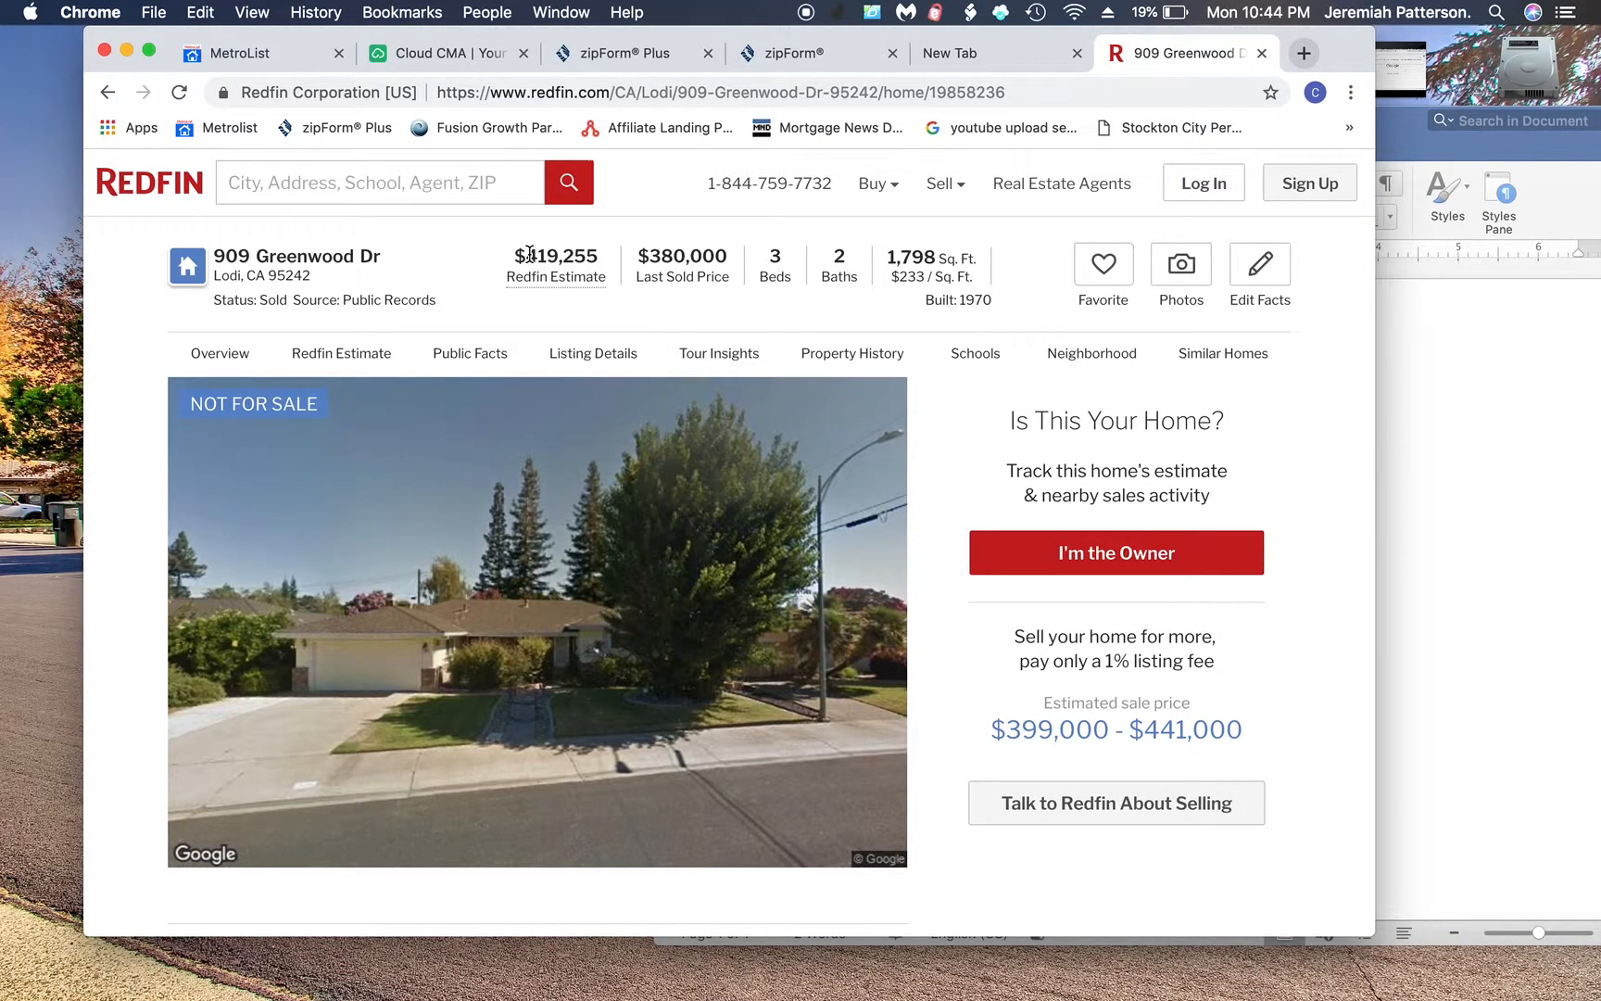
left_click_drag(530, 255, 590, 250)
- Start a Redfin line in Word with the pasted 419,255 estimate followed by a dash
left_click(1443, 450)
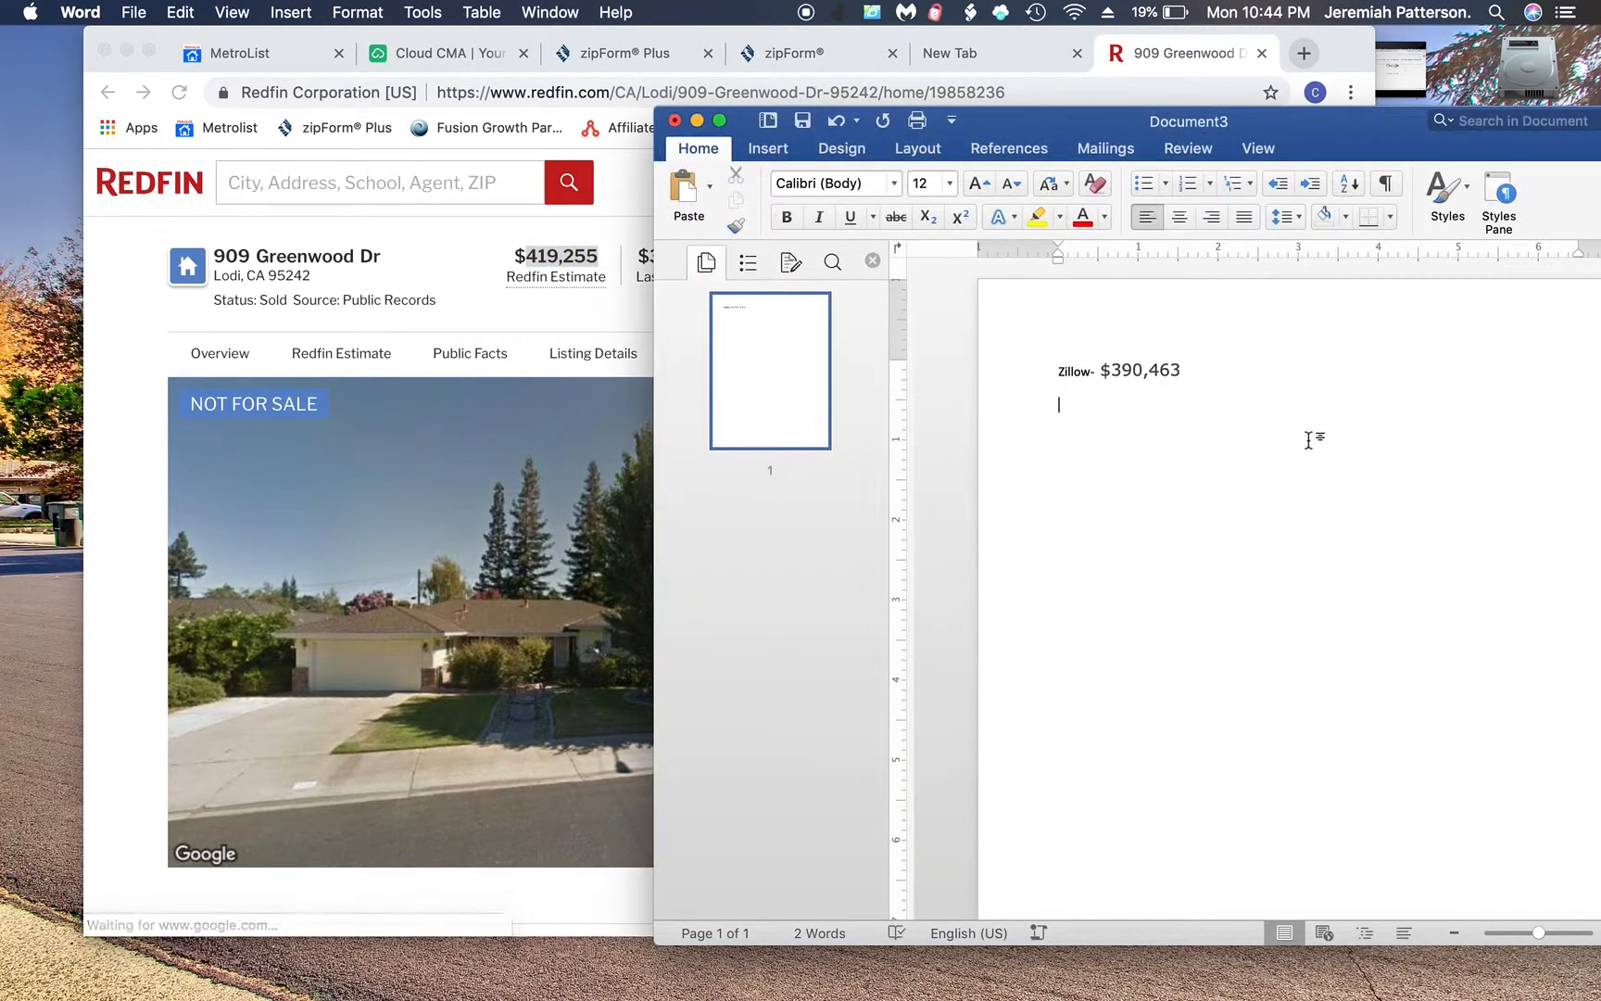
type("Redfin-")
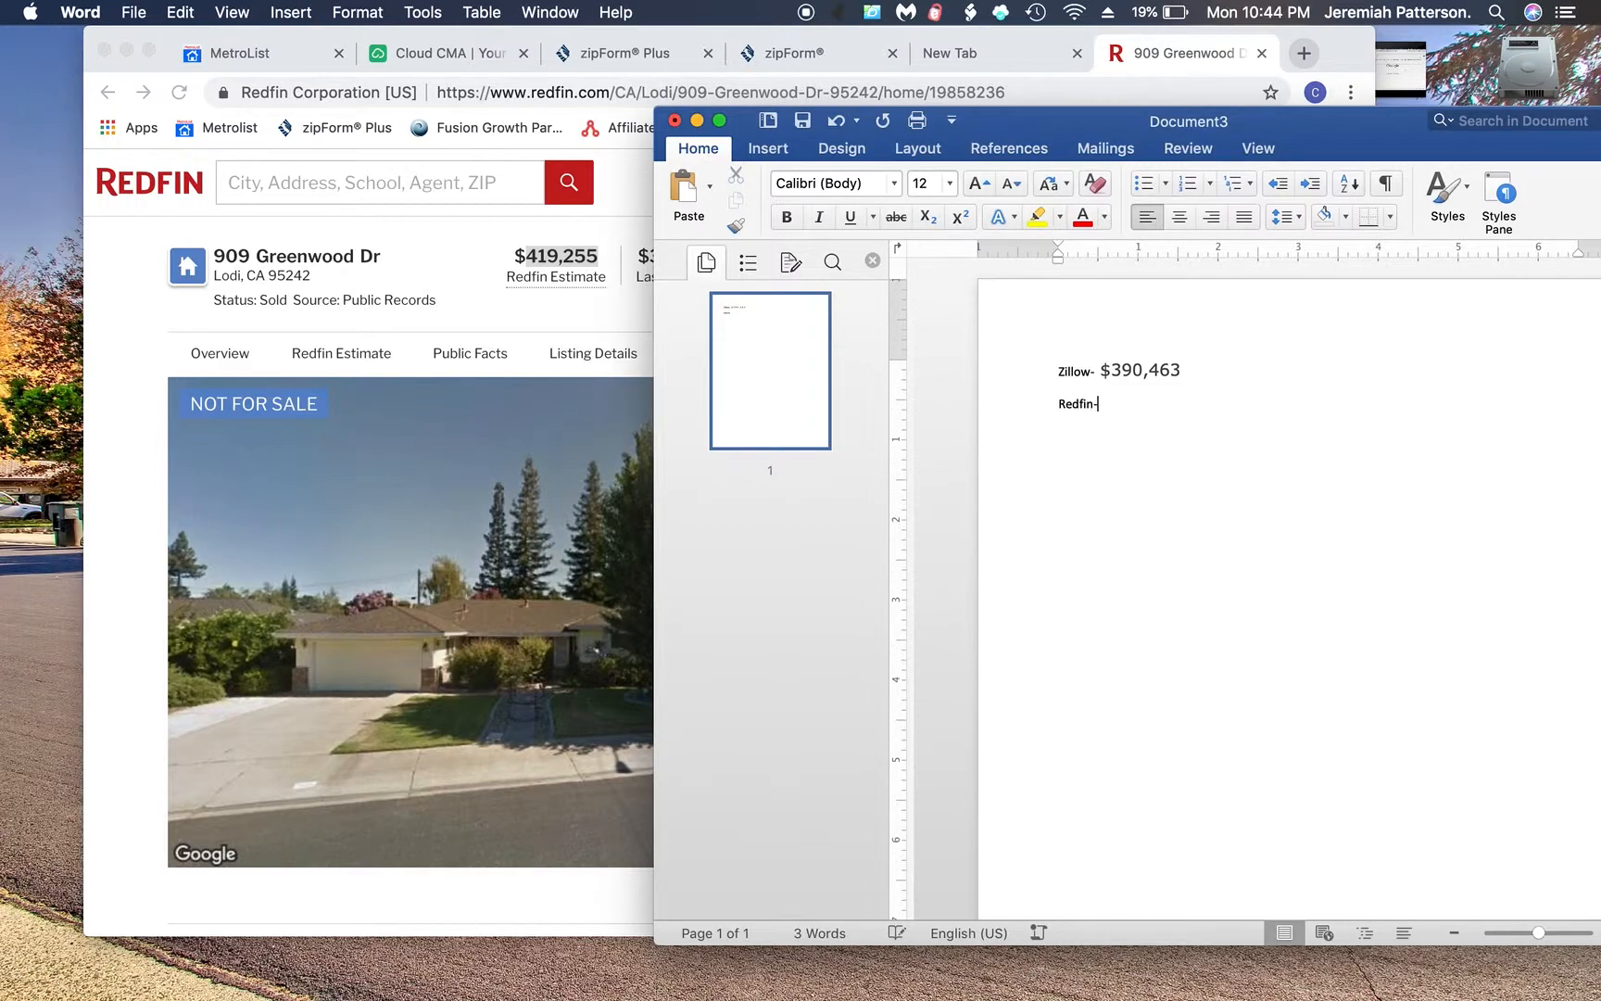
key("super+v")
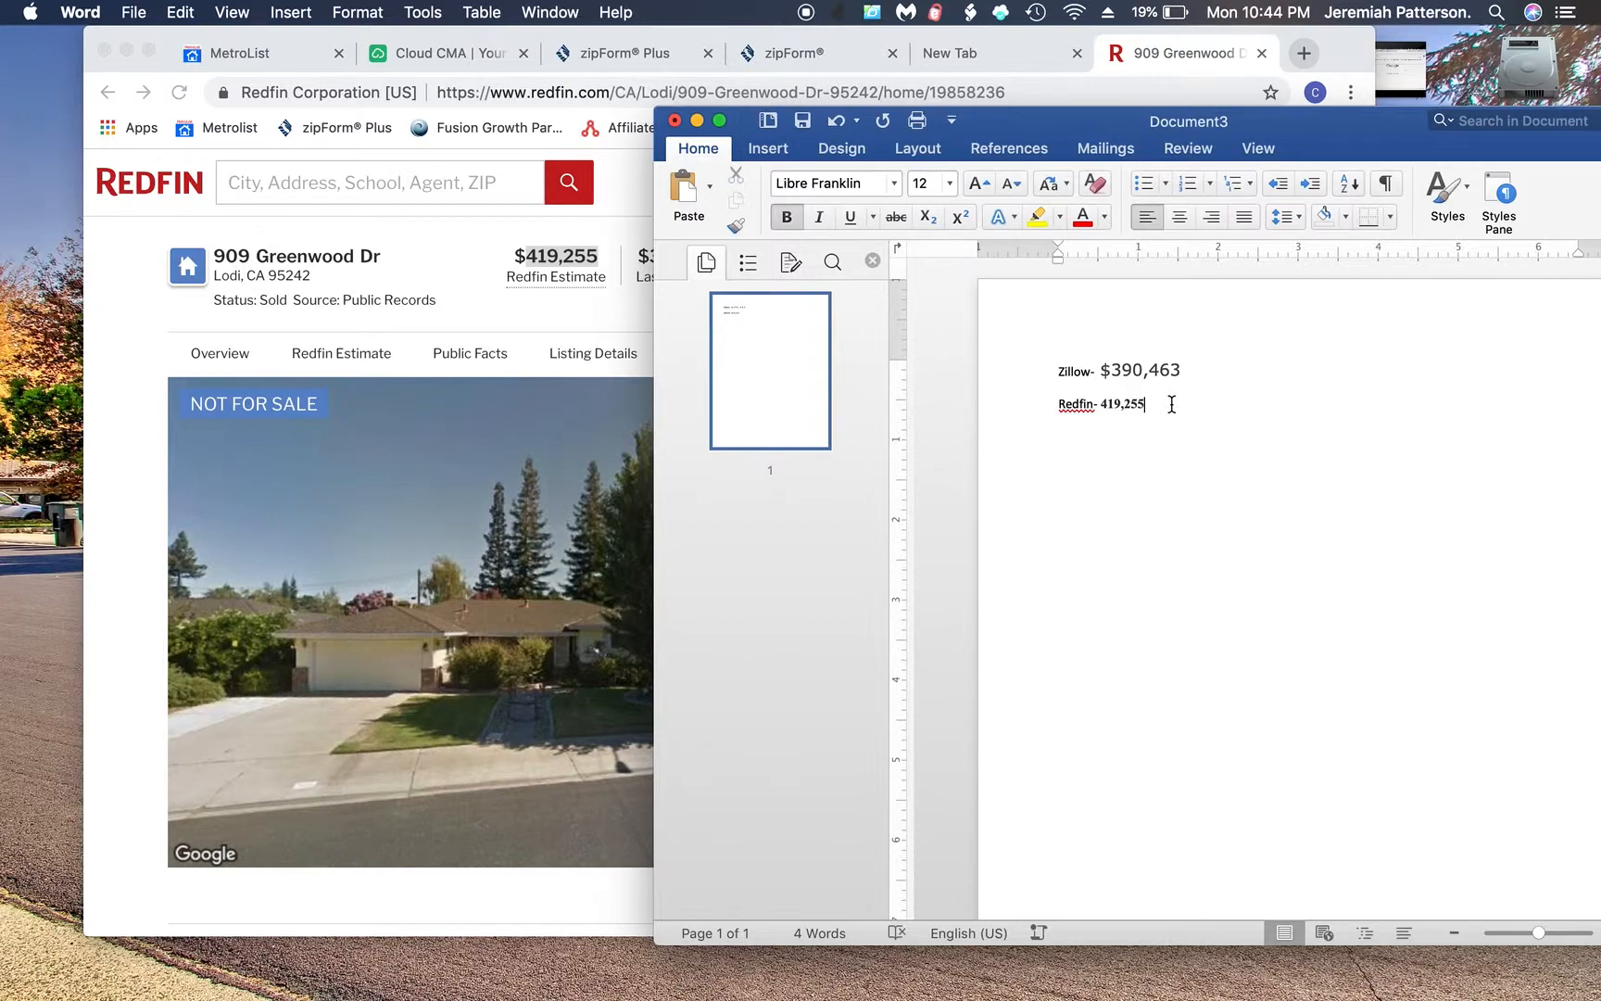
type("--------")
- Copy the $399,000 - $441,000 estimated sale price from Redfin and paste it after the estimate
left_click(582, 317)
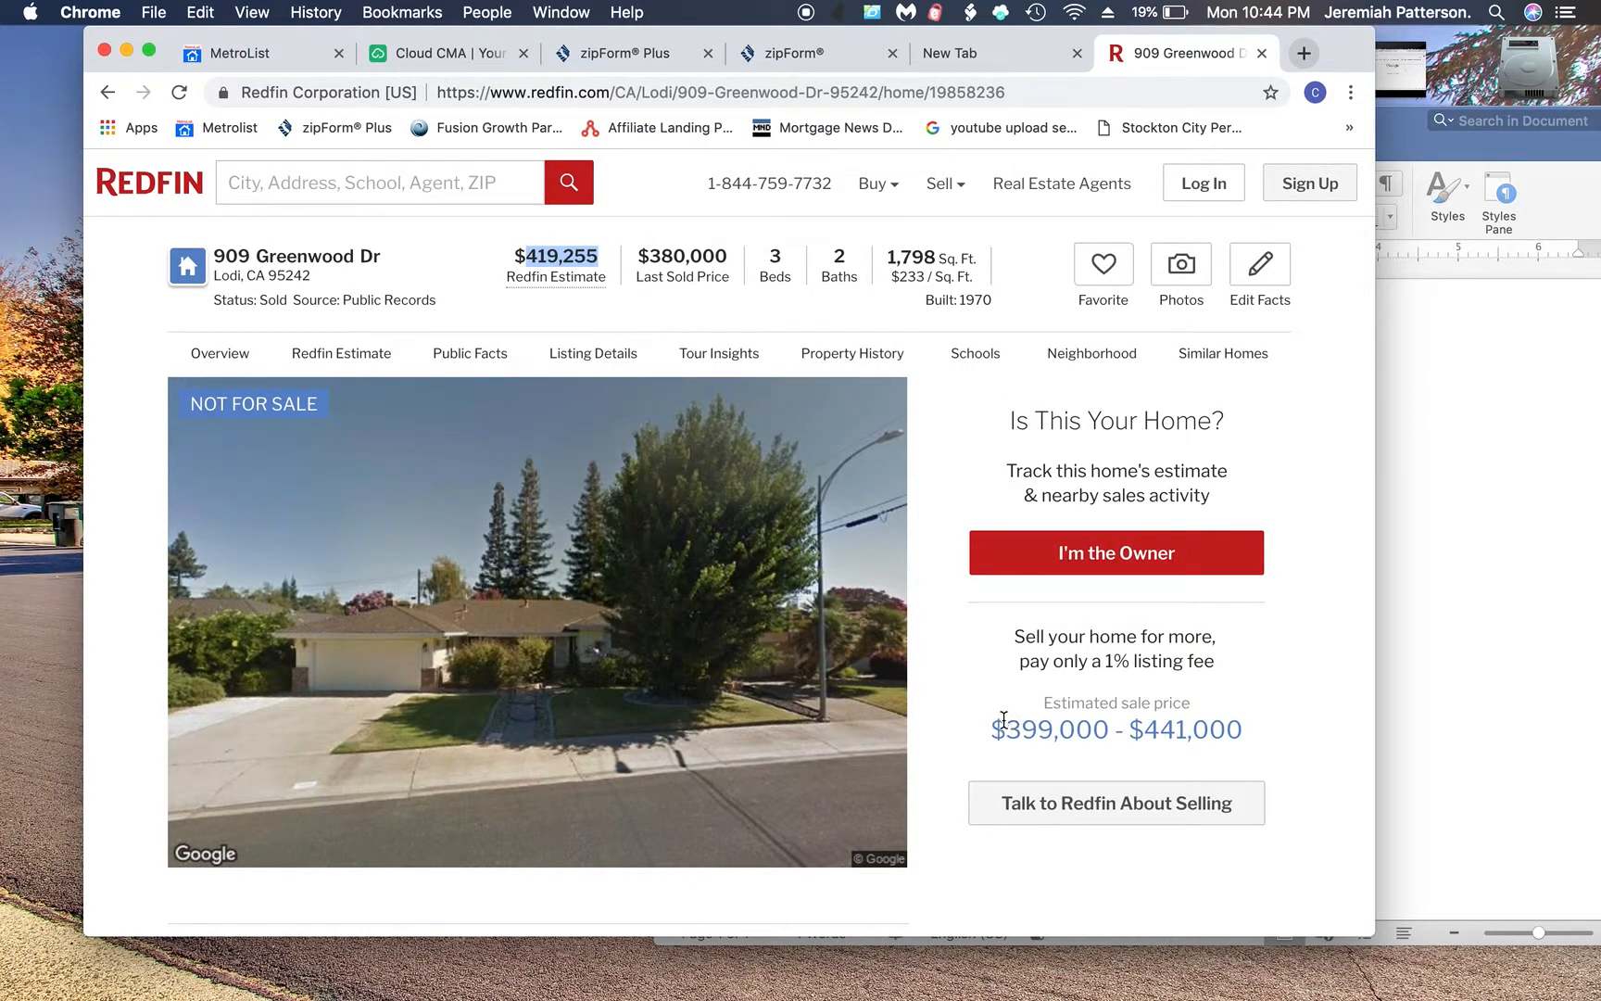
left_click_drag(994, 735, 1236, 732)
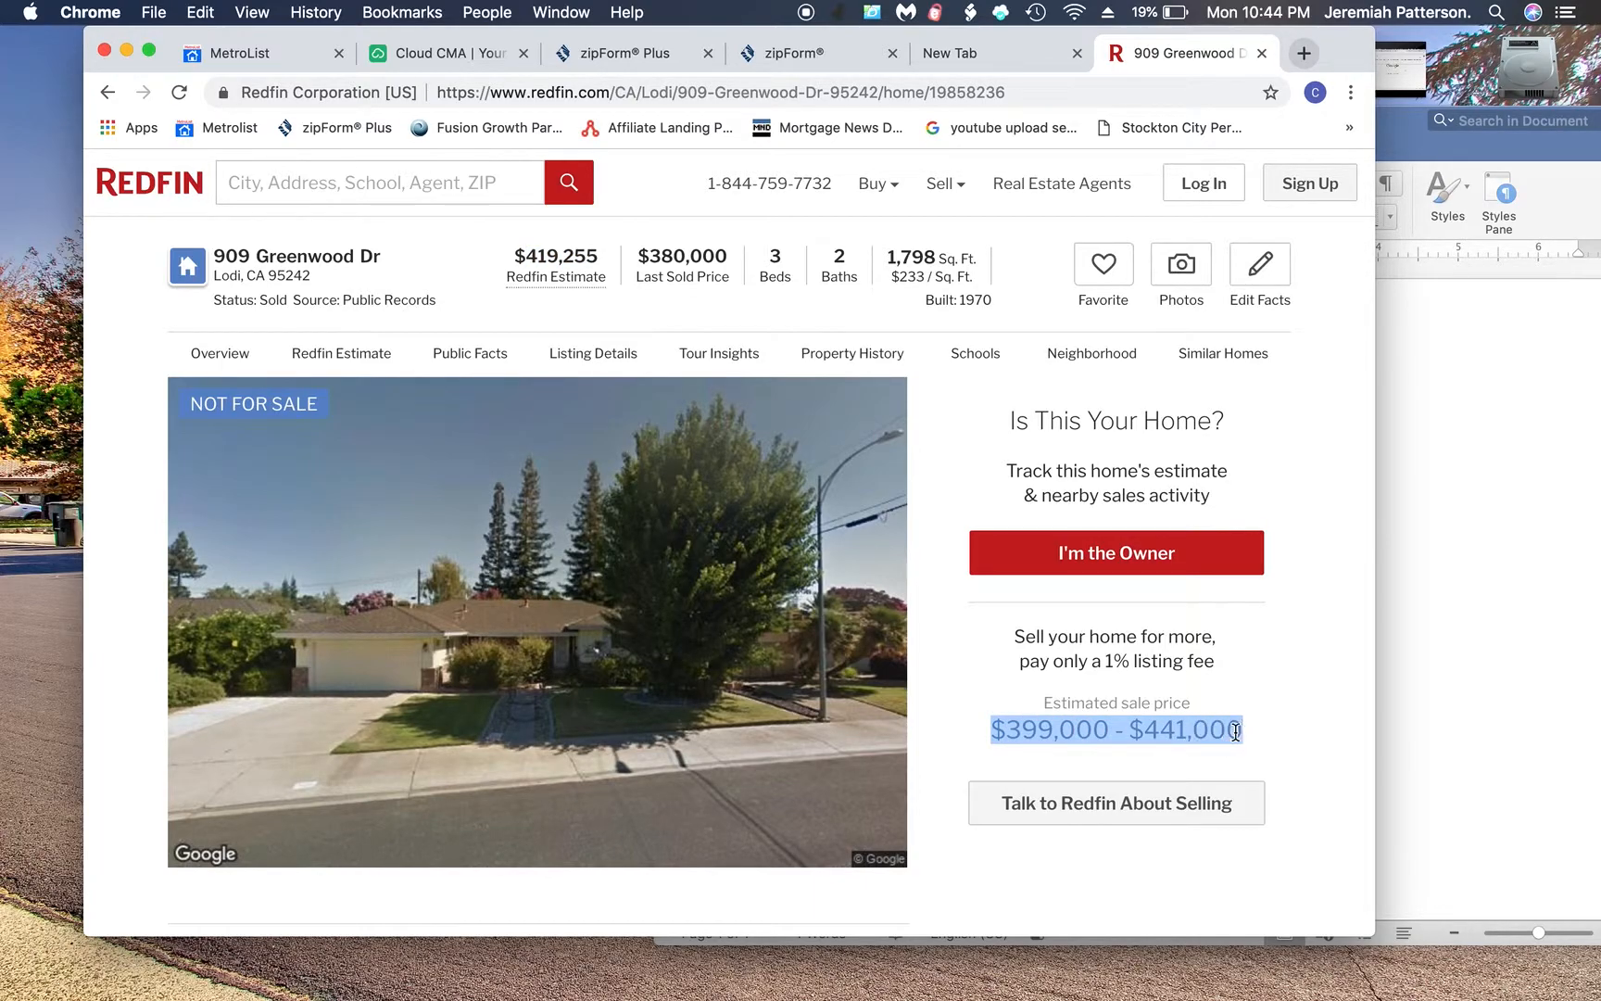
left_click(1520, 646)
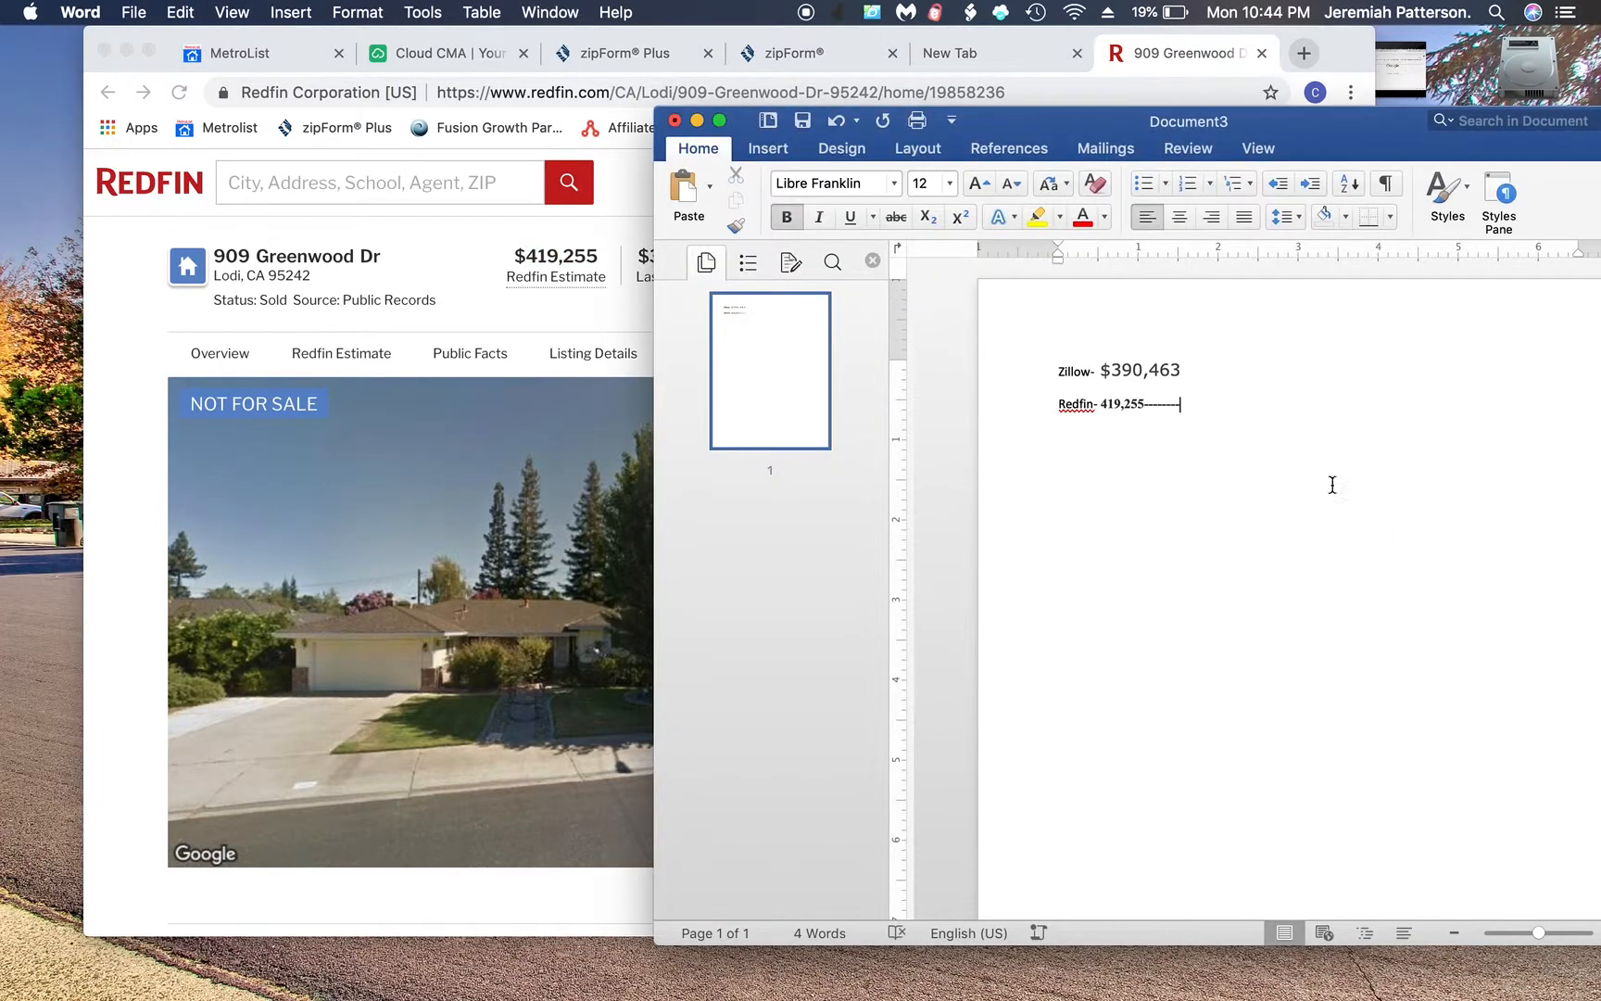
key("super+v")
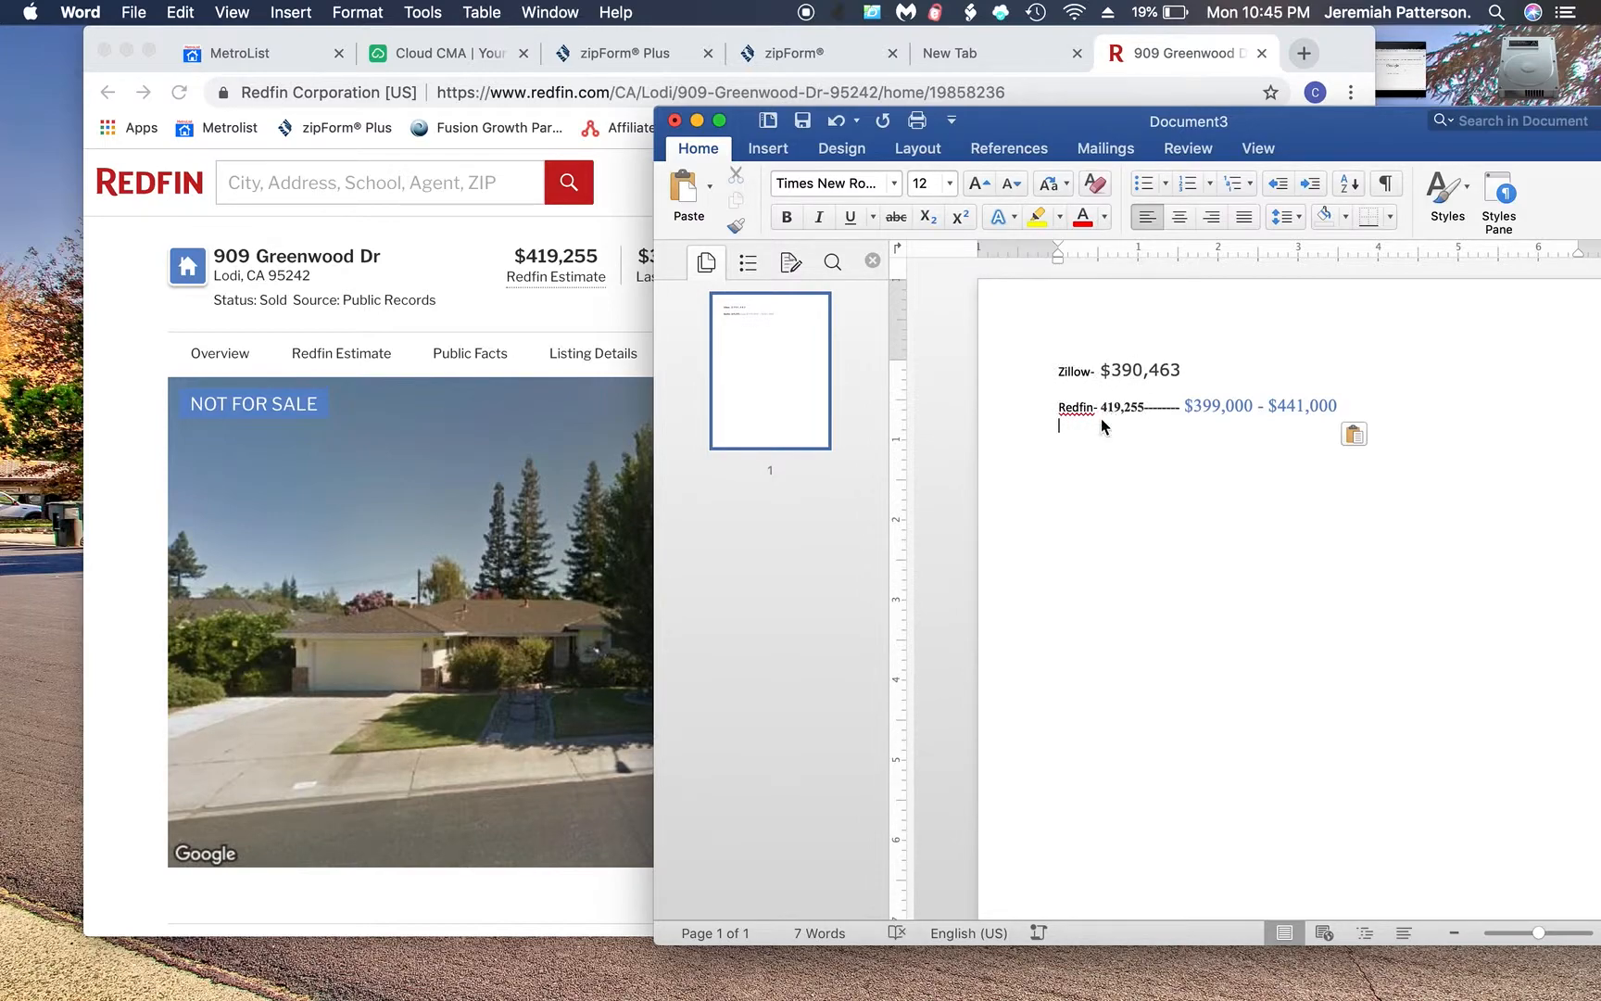
left_click(542, 315)
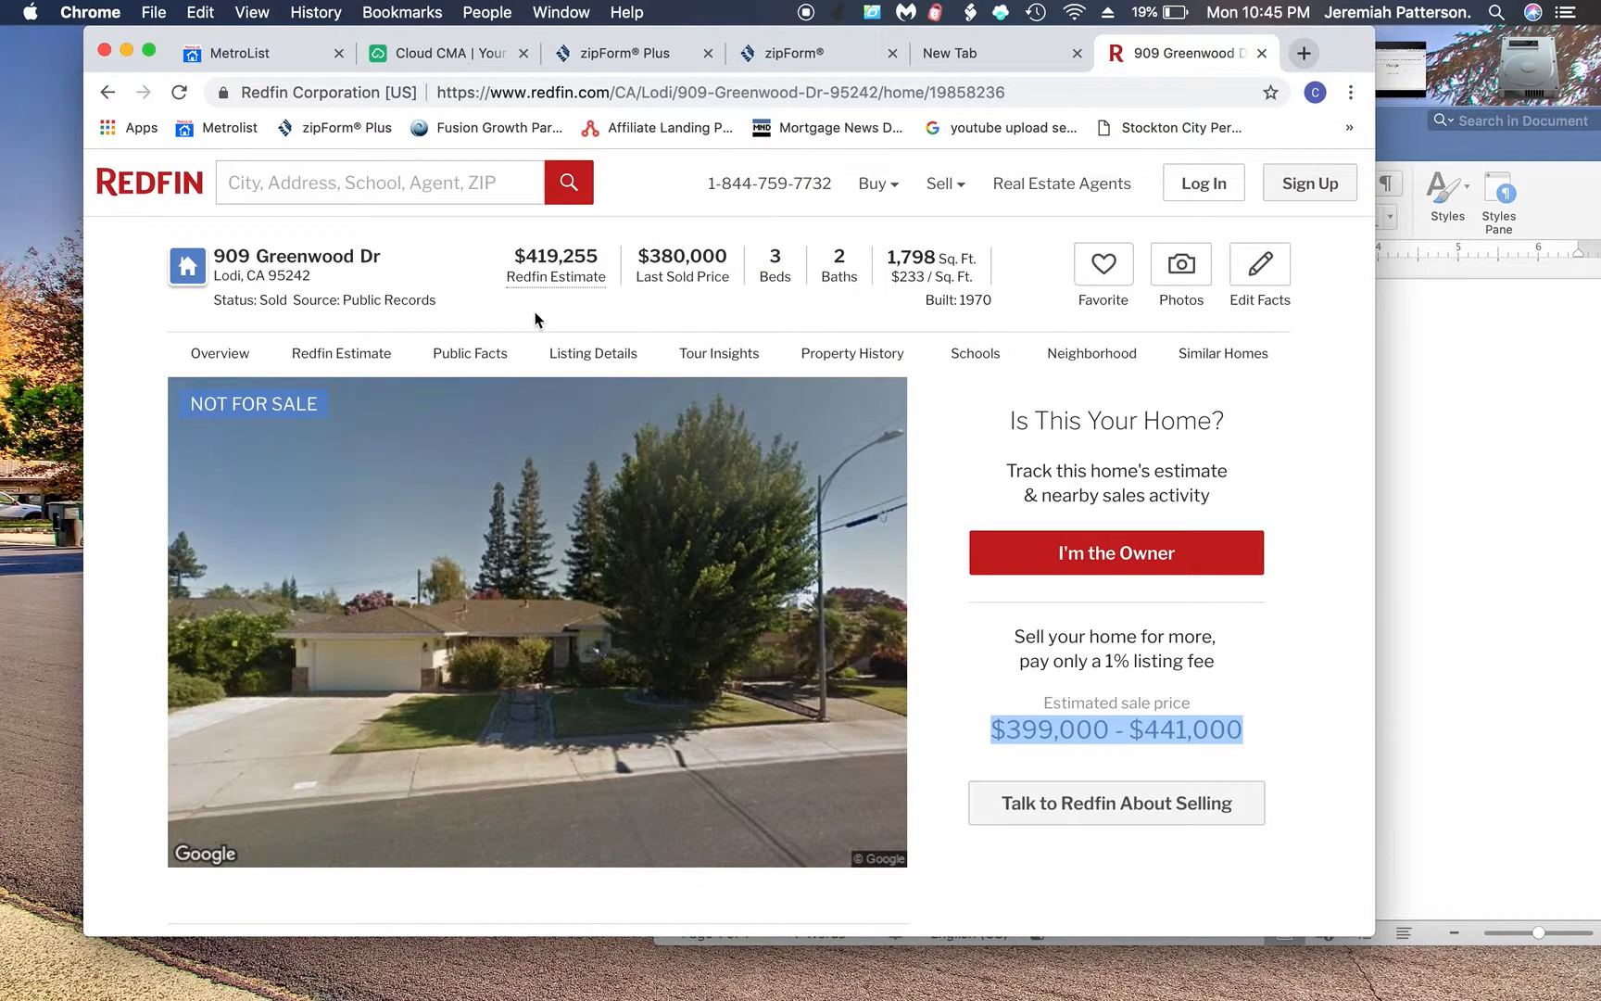
left_click(427, 50)
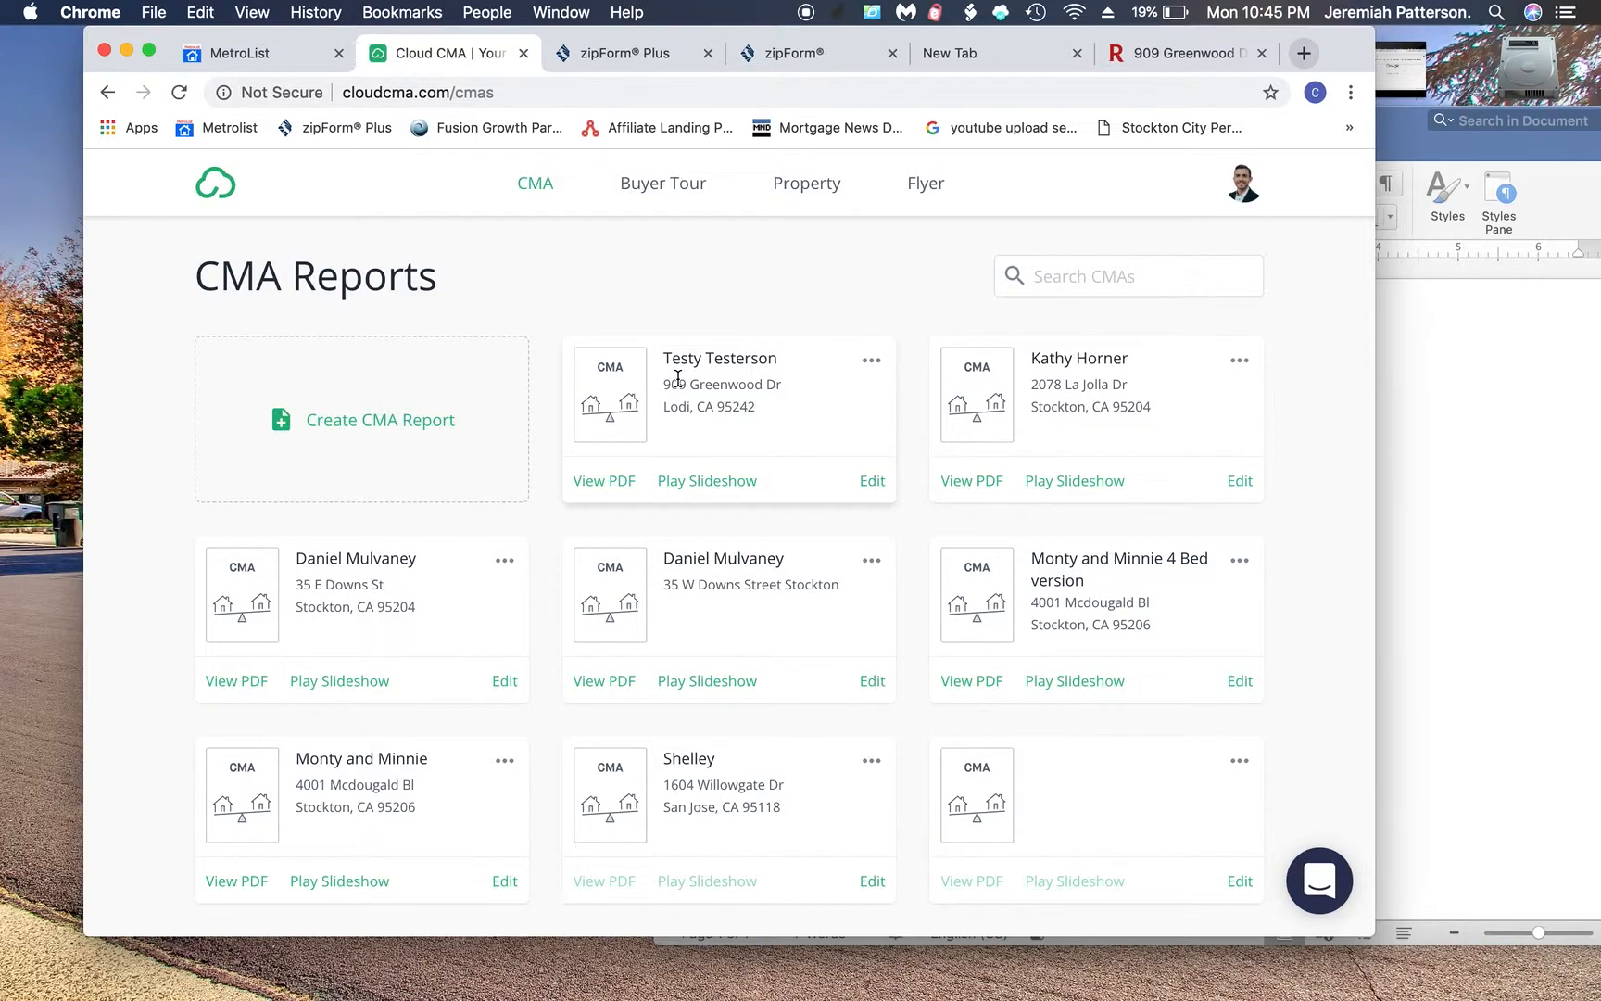
left_click(705, 481)
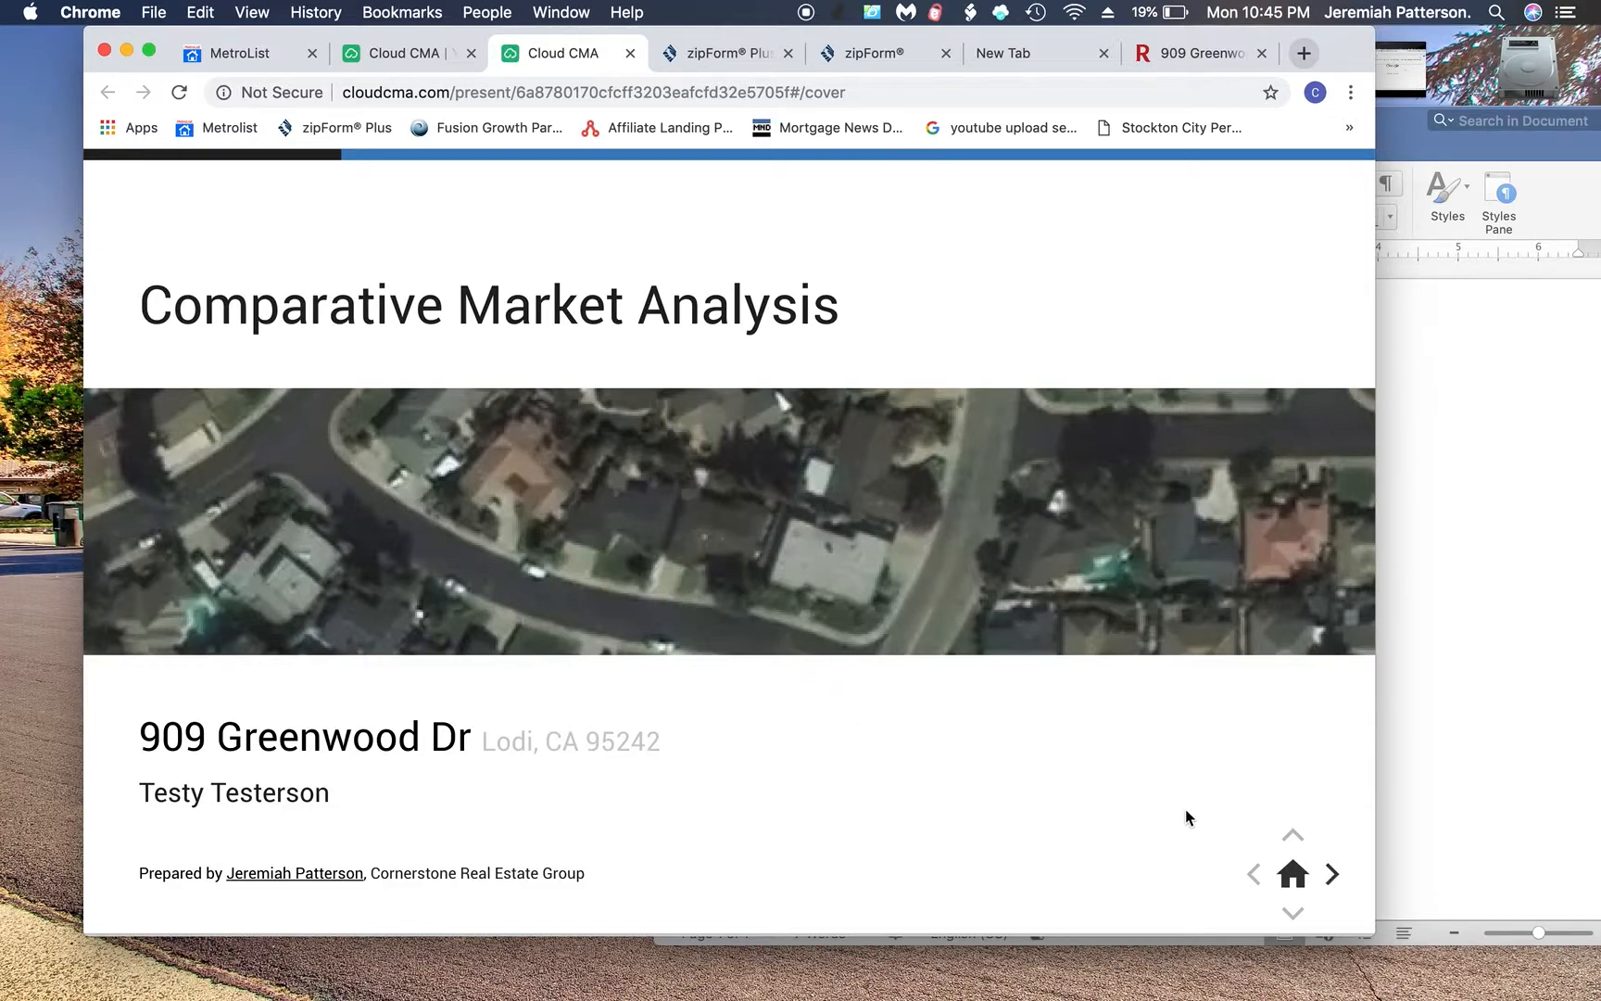
left_click(1331, 876)
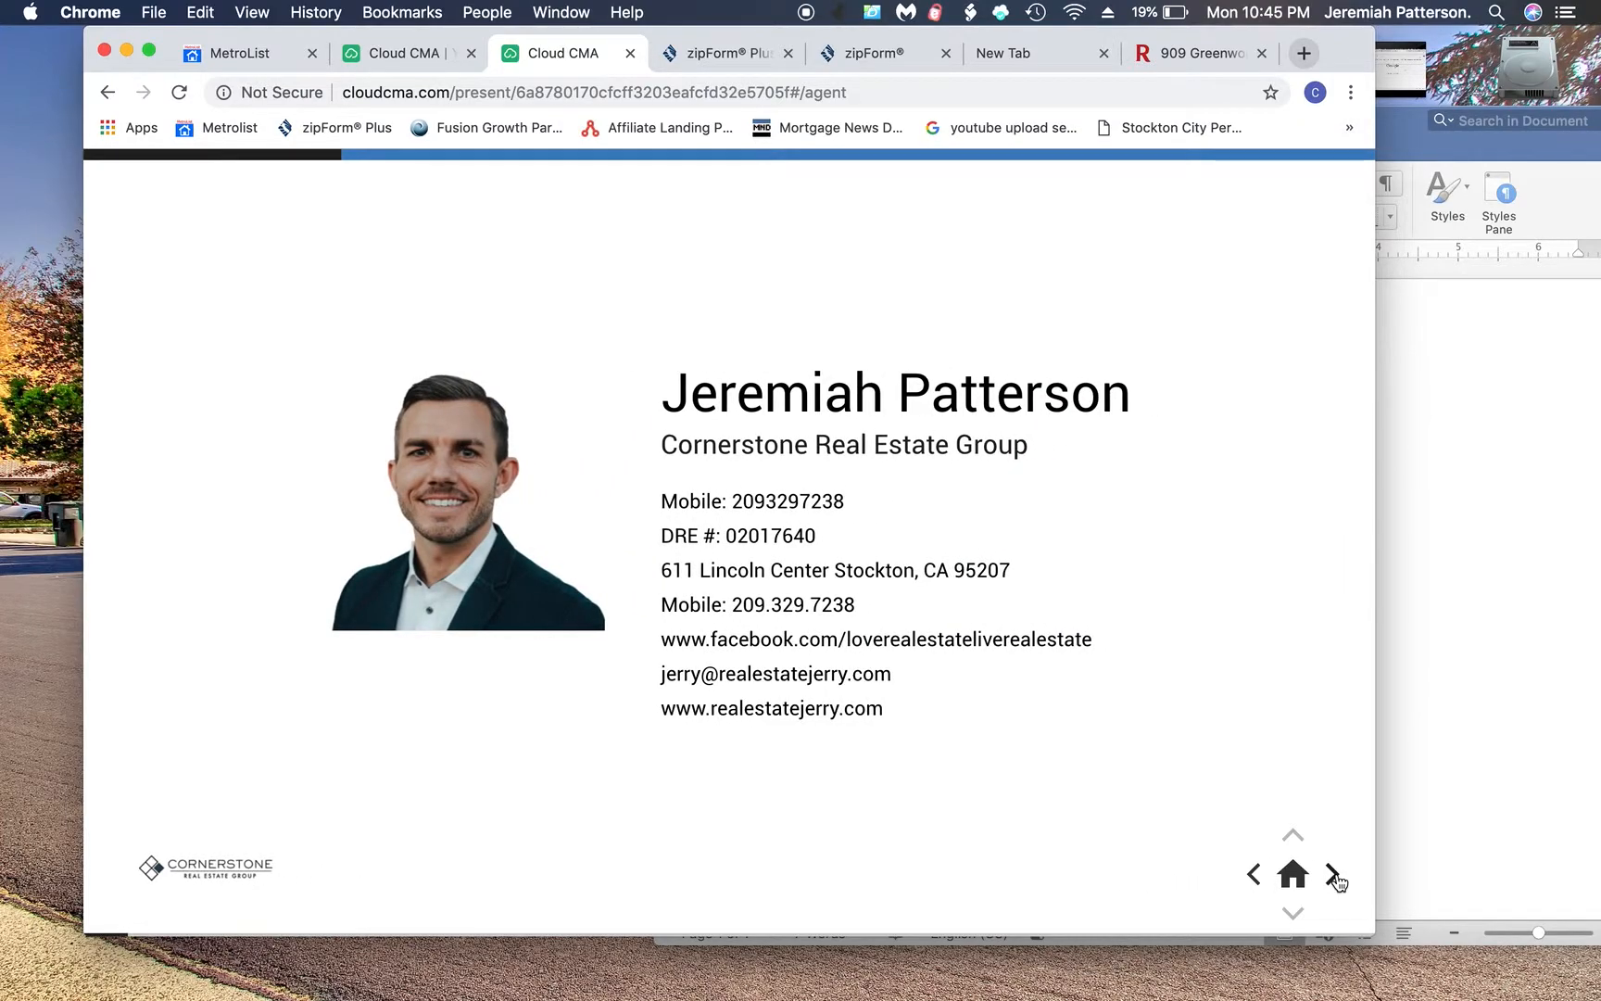
left_click(1333, 876)
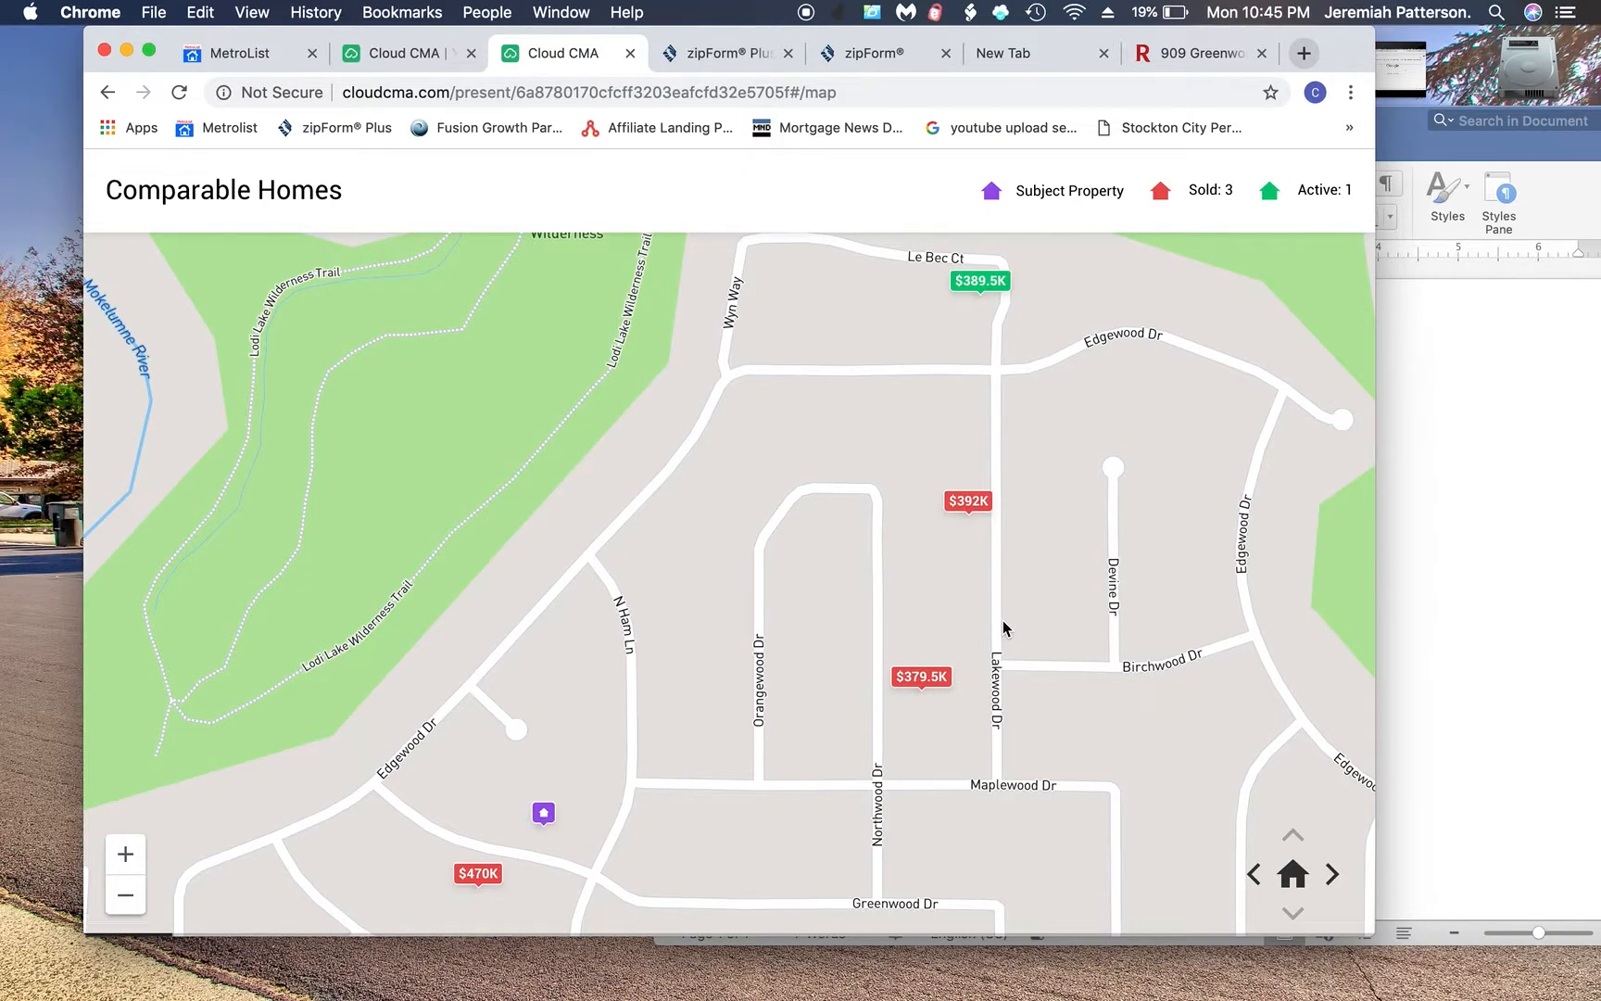
left_click(1335, 874)
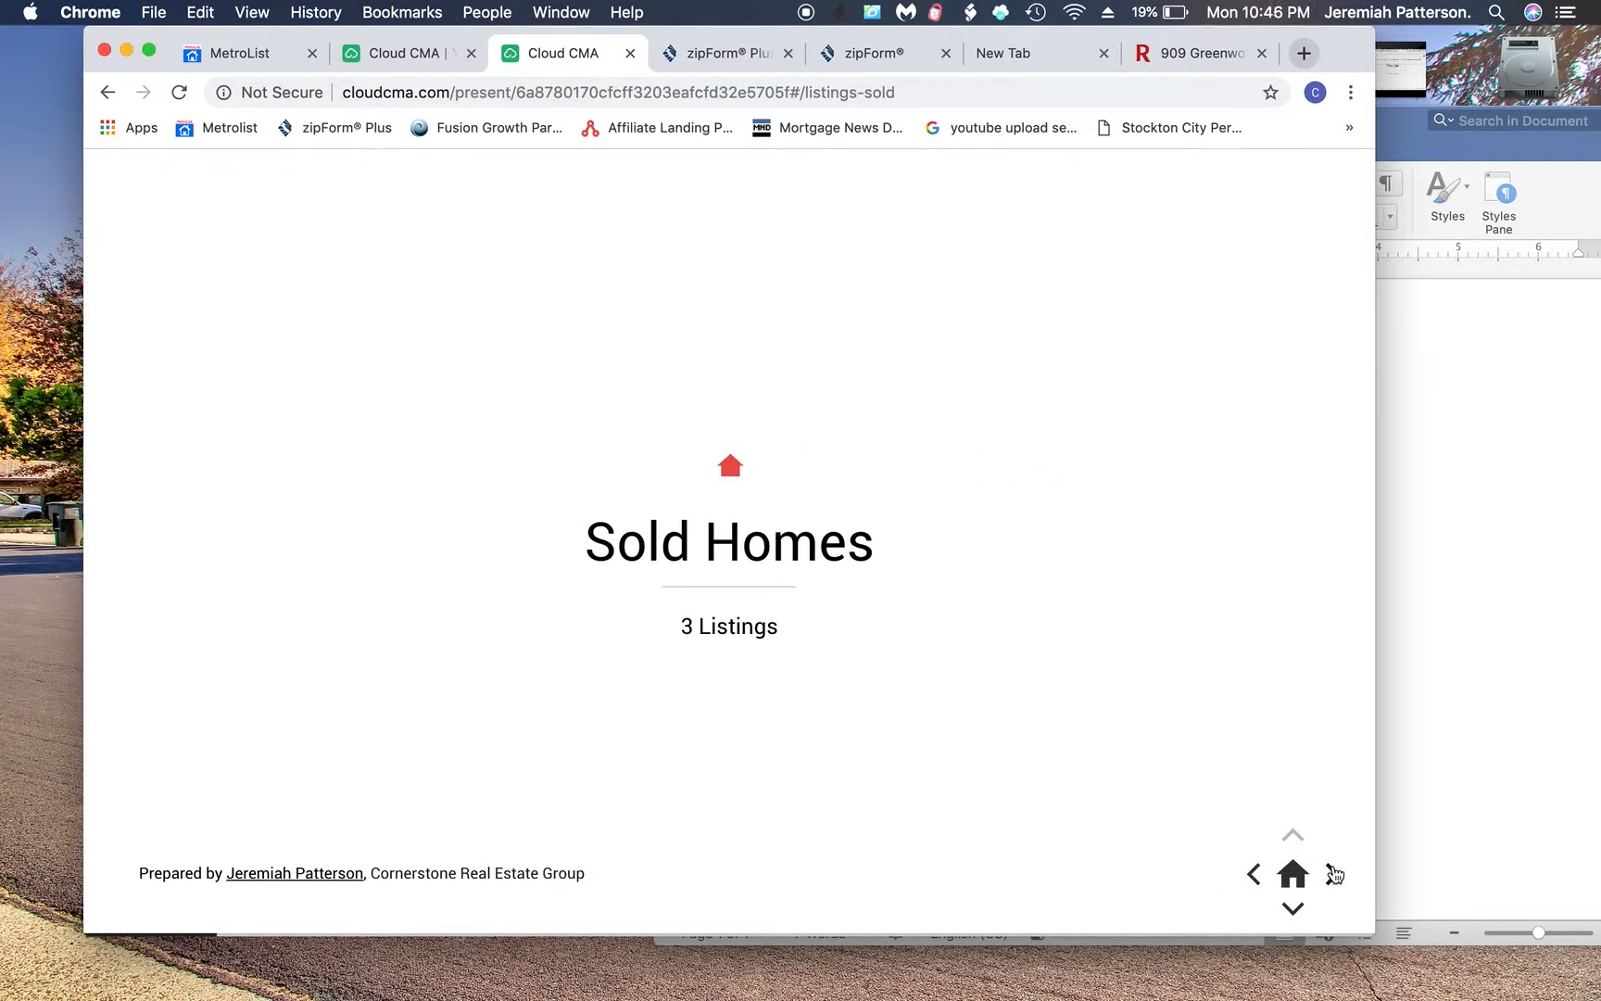
left_click(1334, 874)
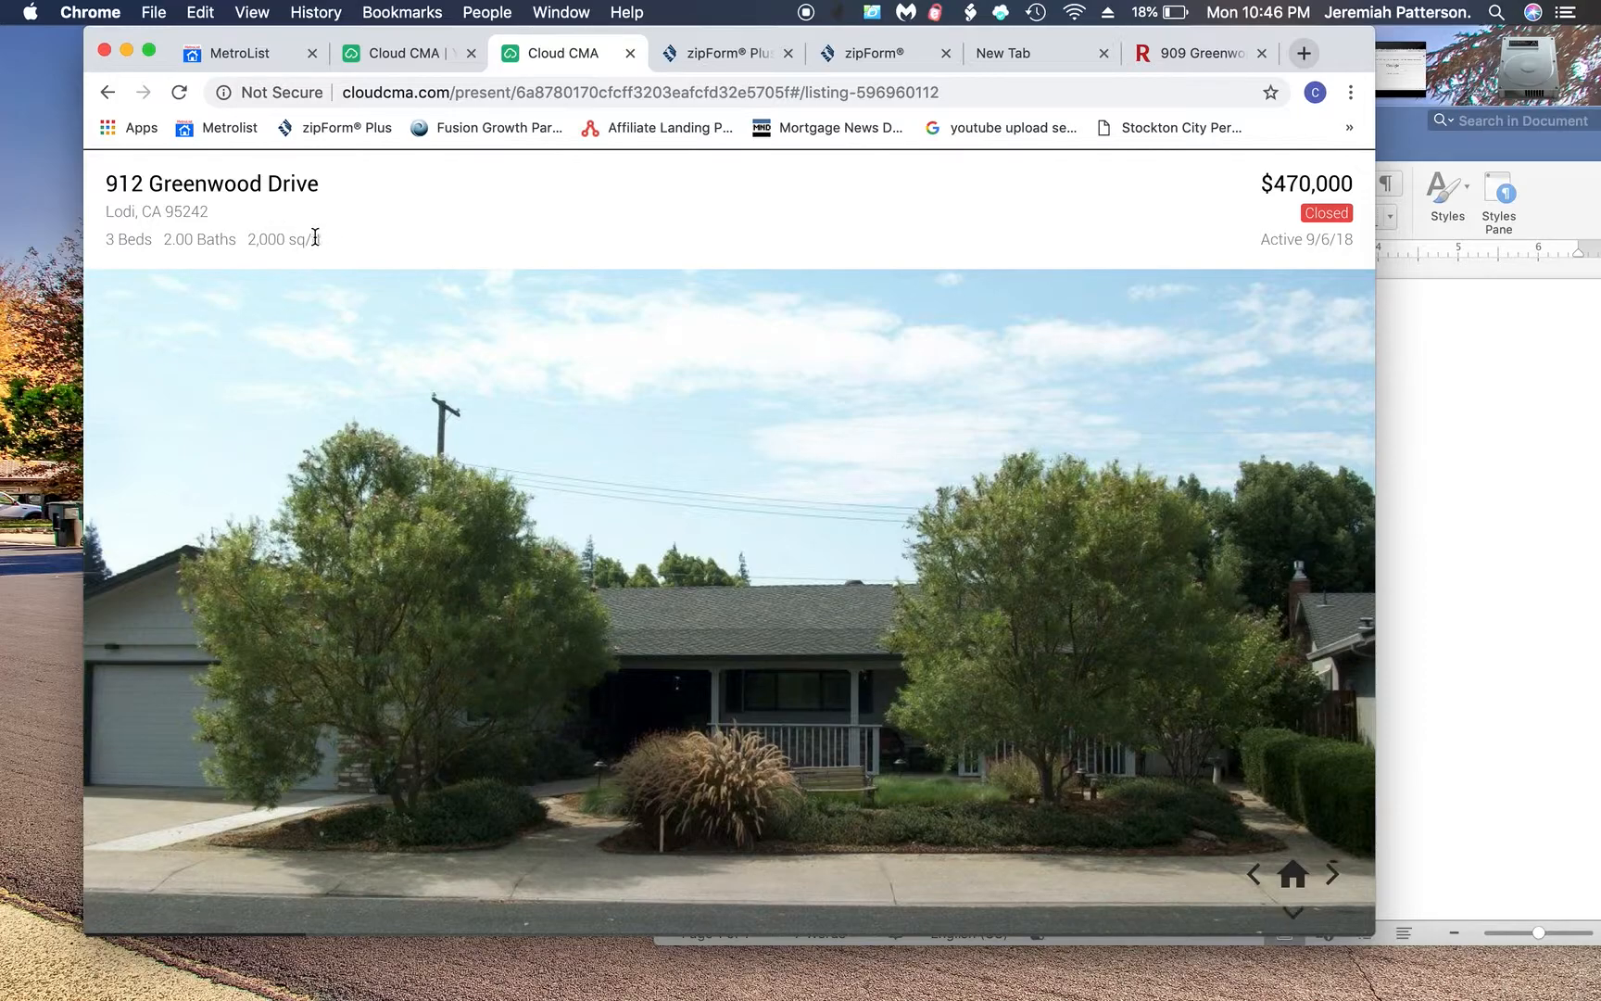
left_click(1295, 917)
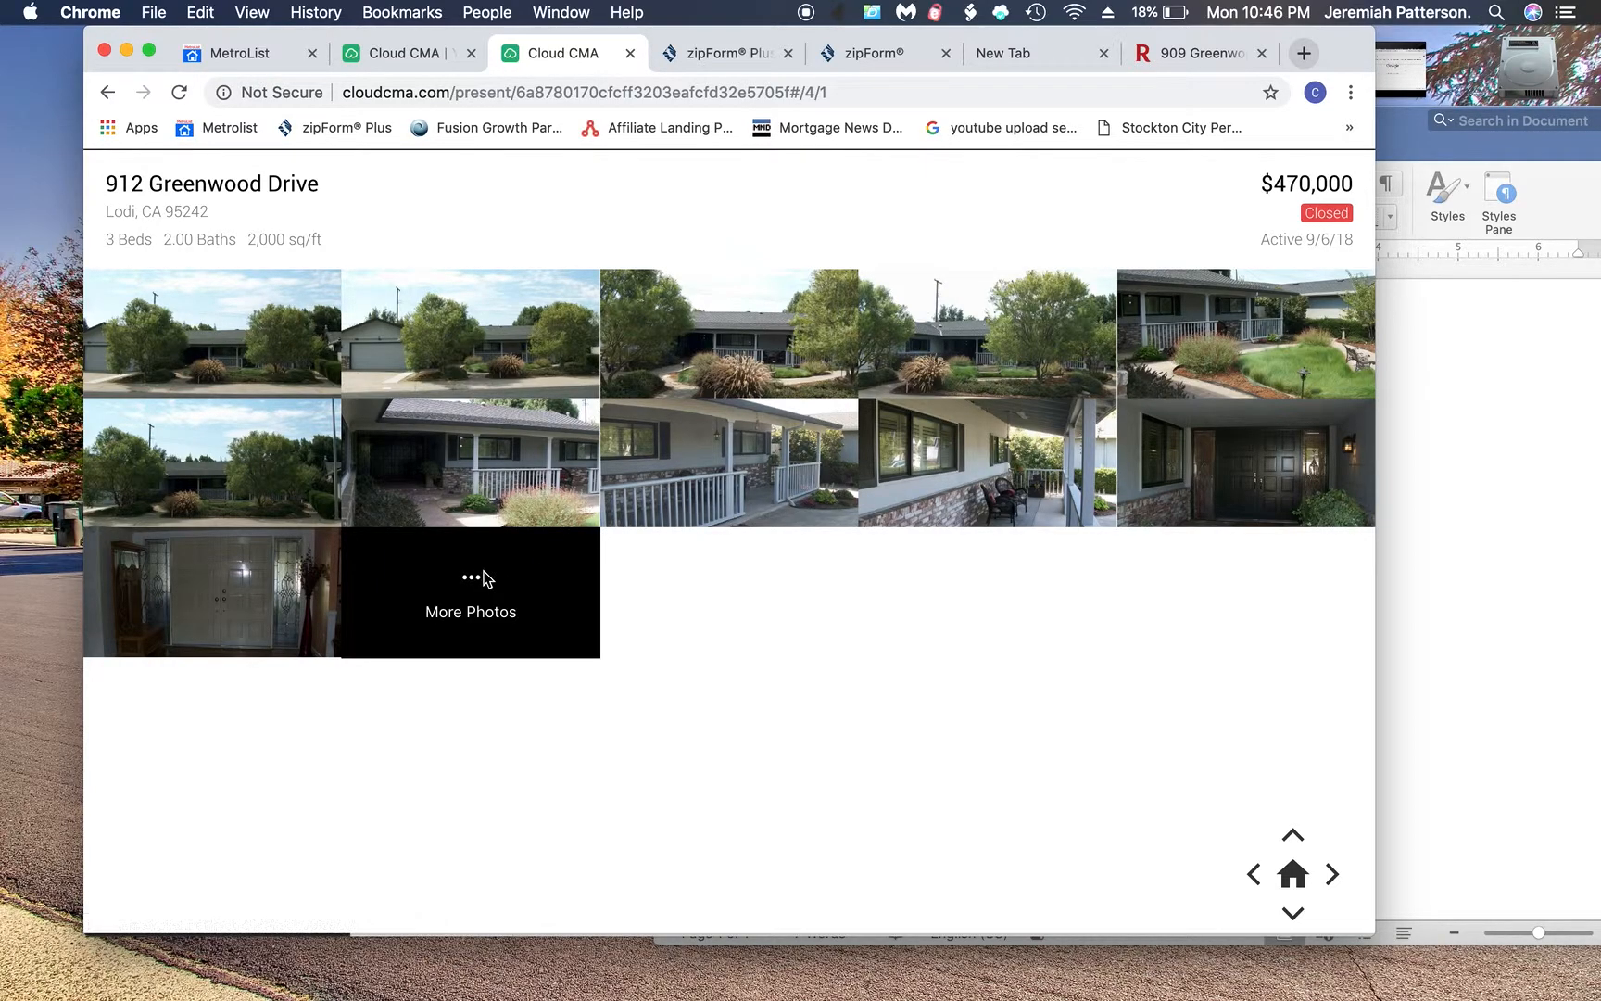
key("Down")
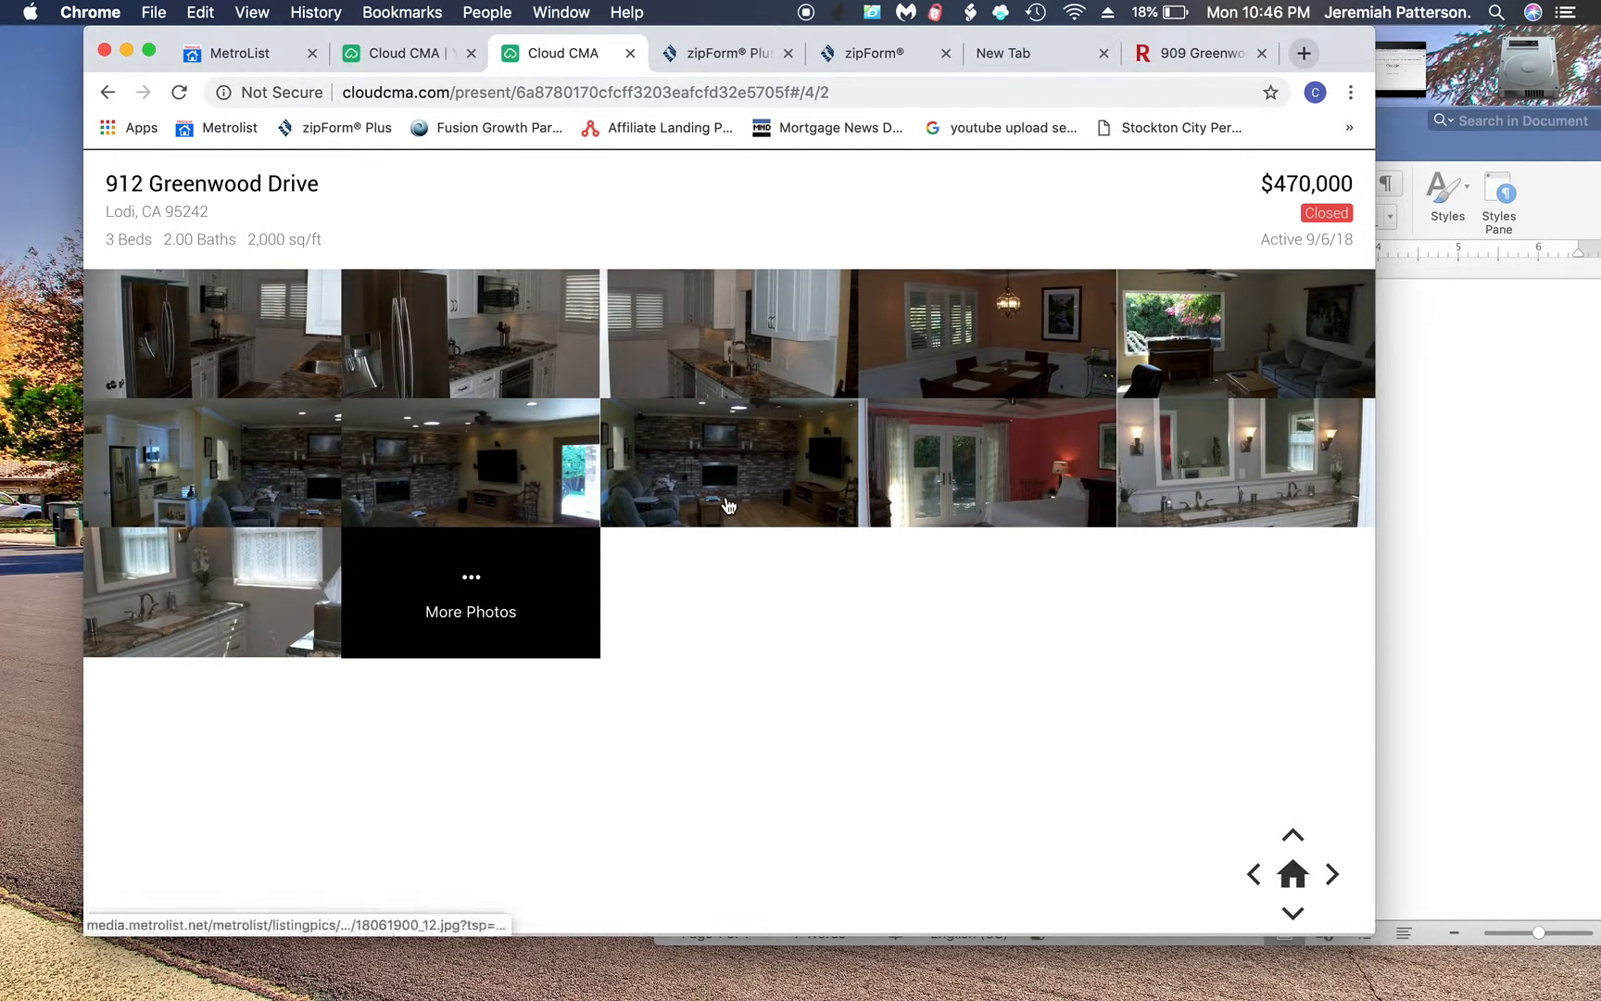
left_click(545, 354)
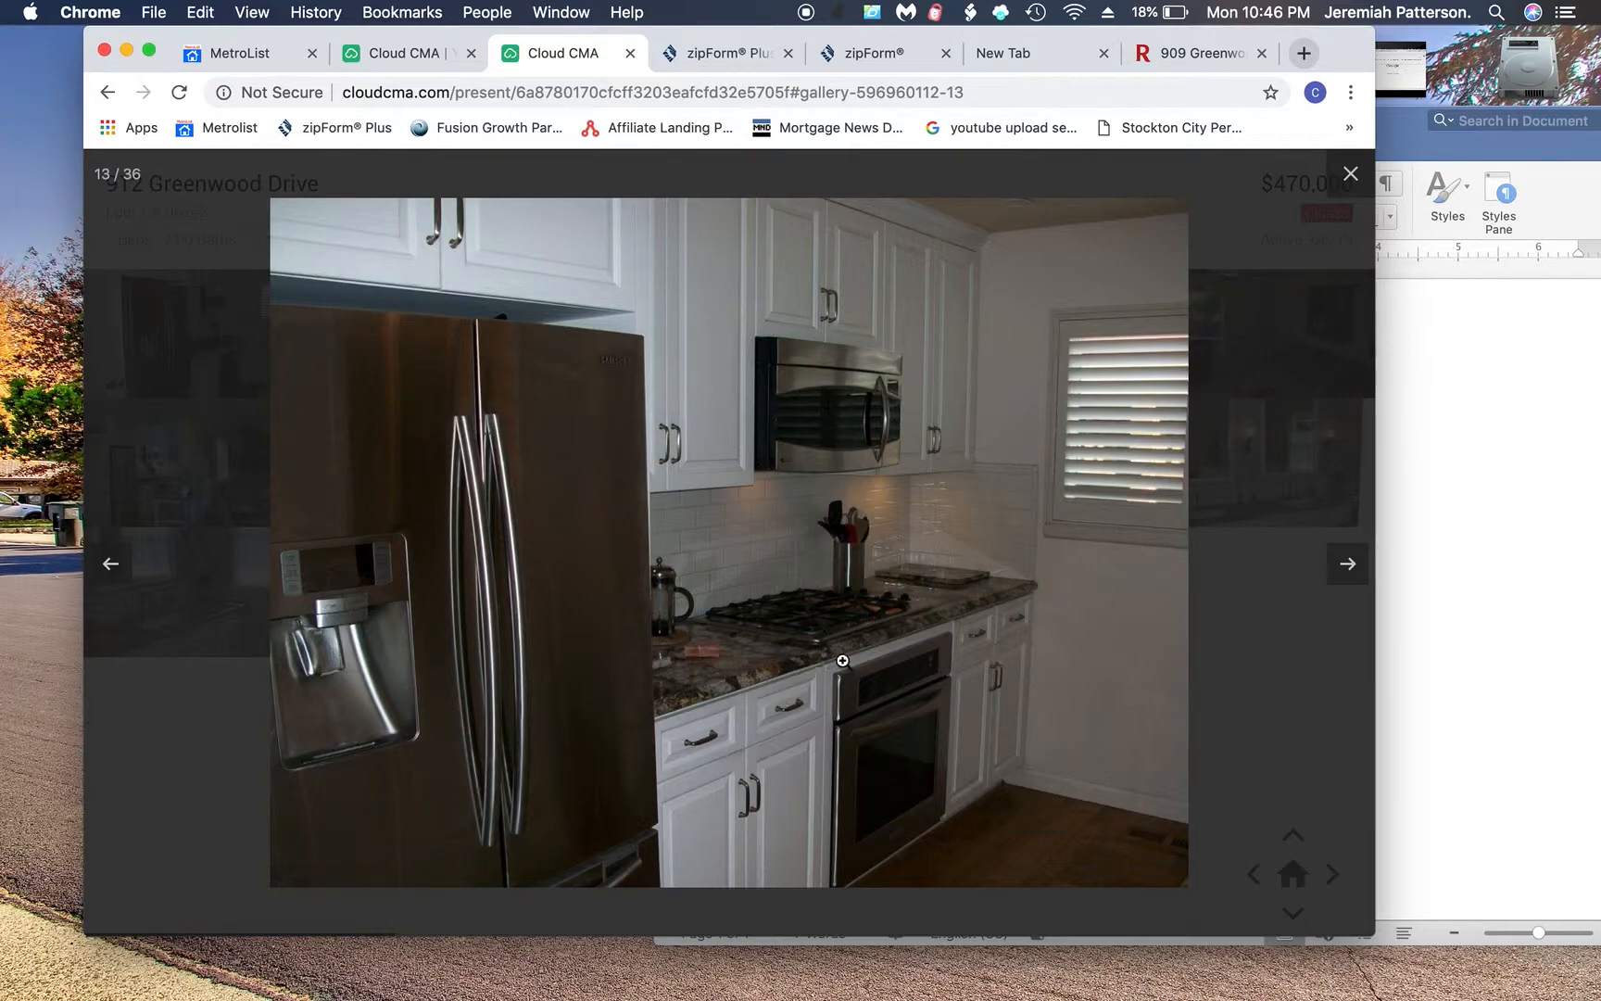
left_click(1350, 181)
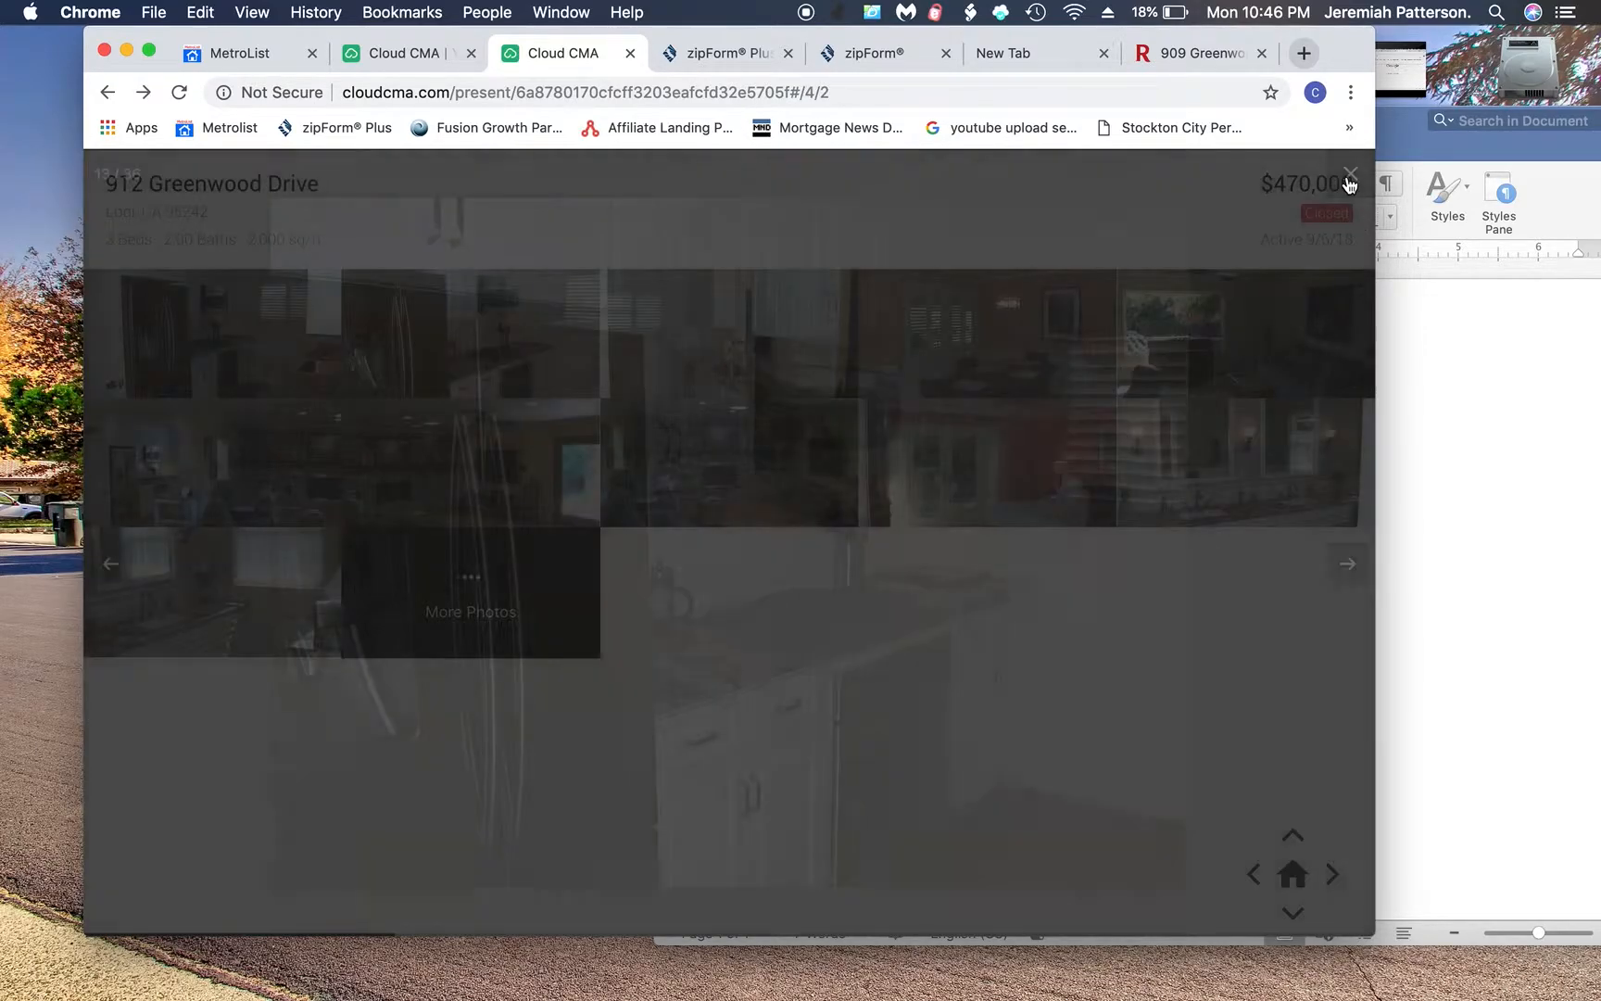
left_click(1293, 833)
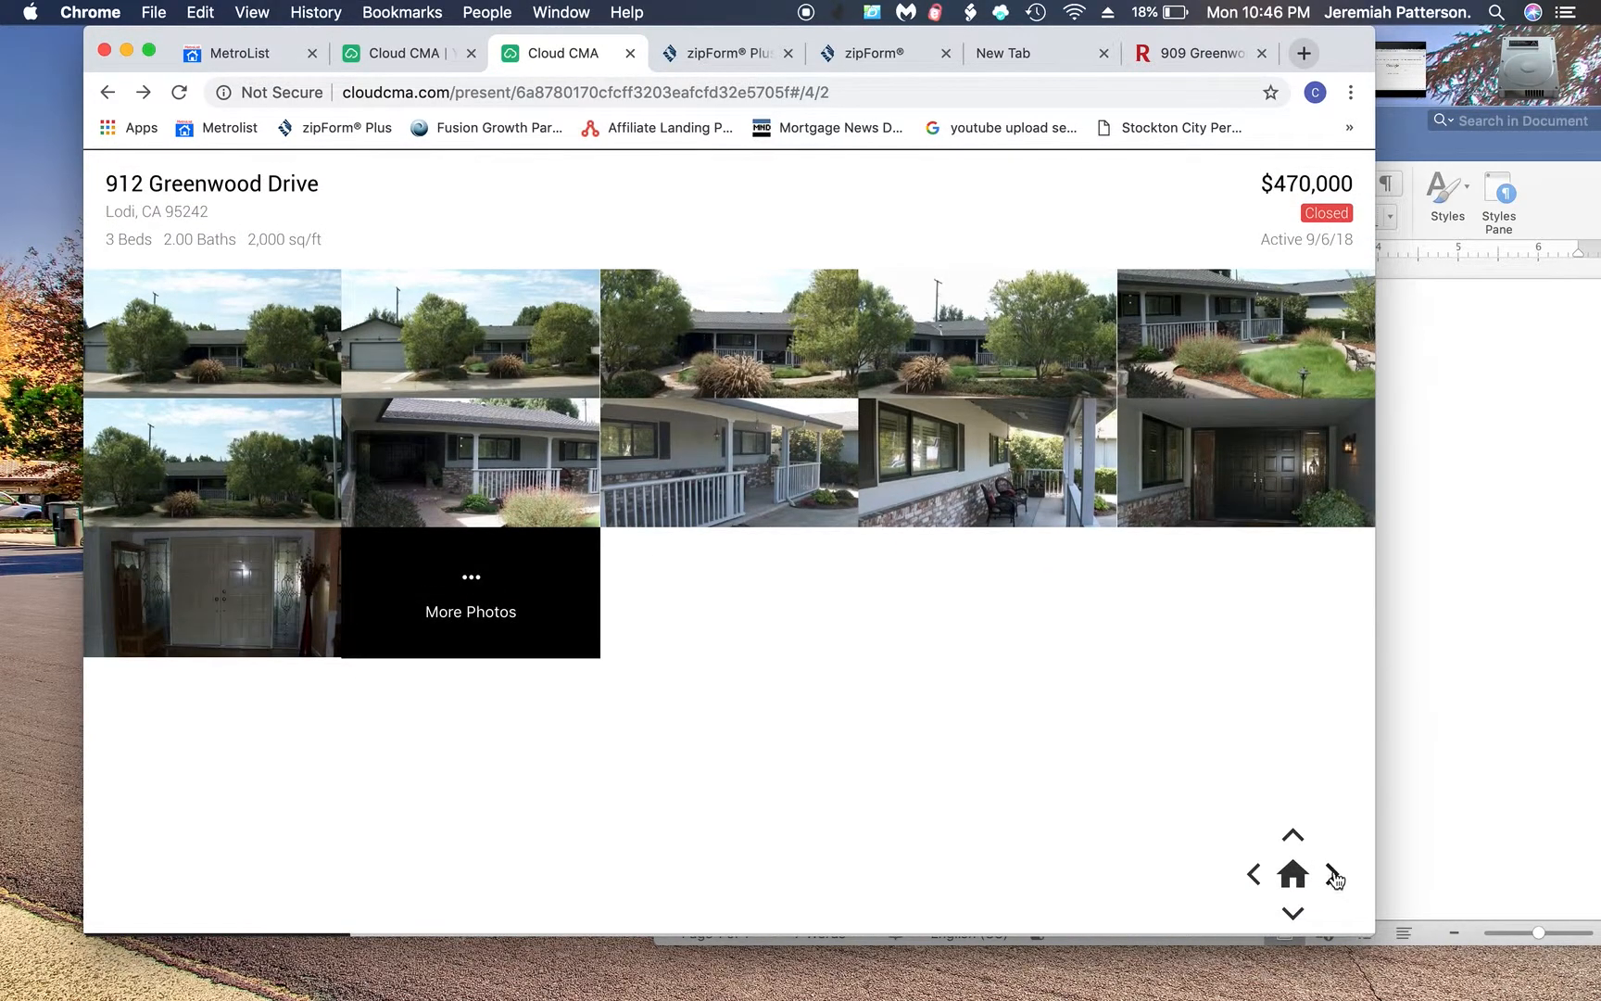
left_click(1333, 875)
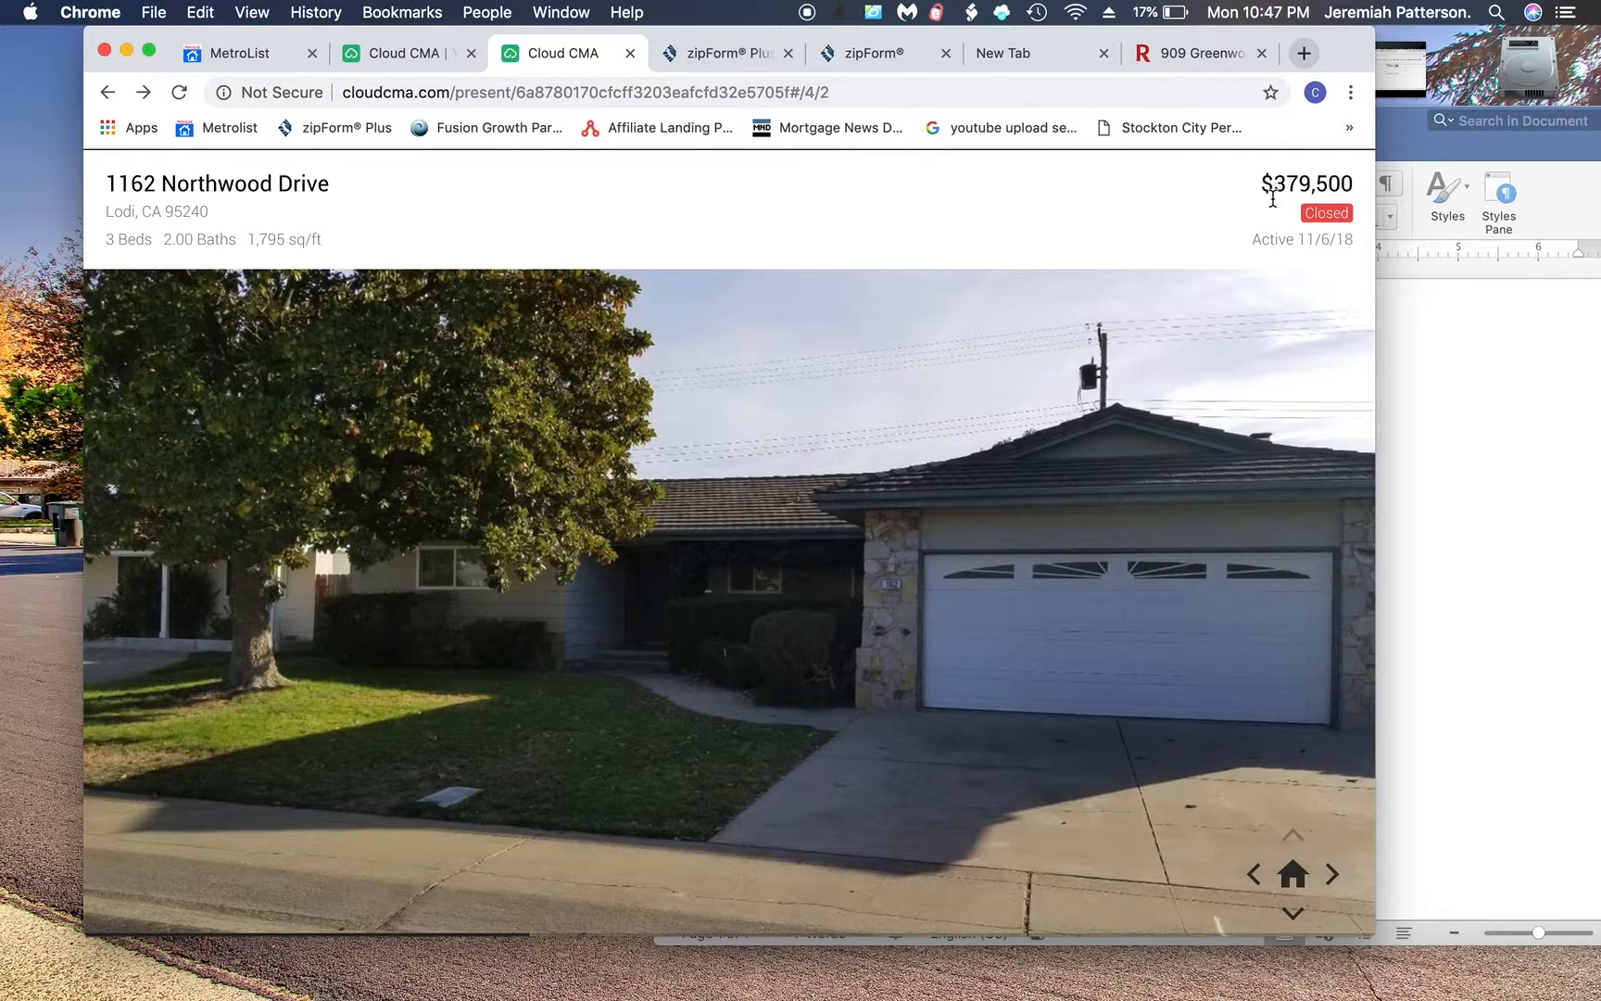
left_click(1293, 910)
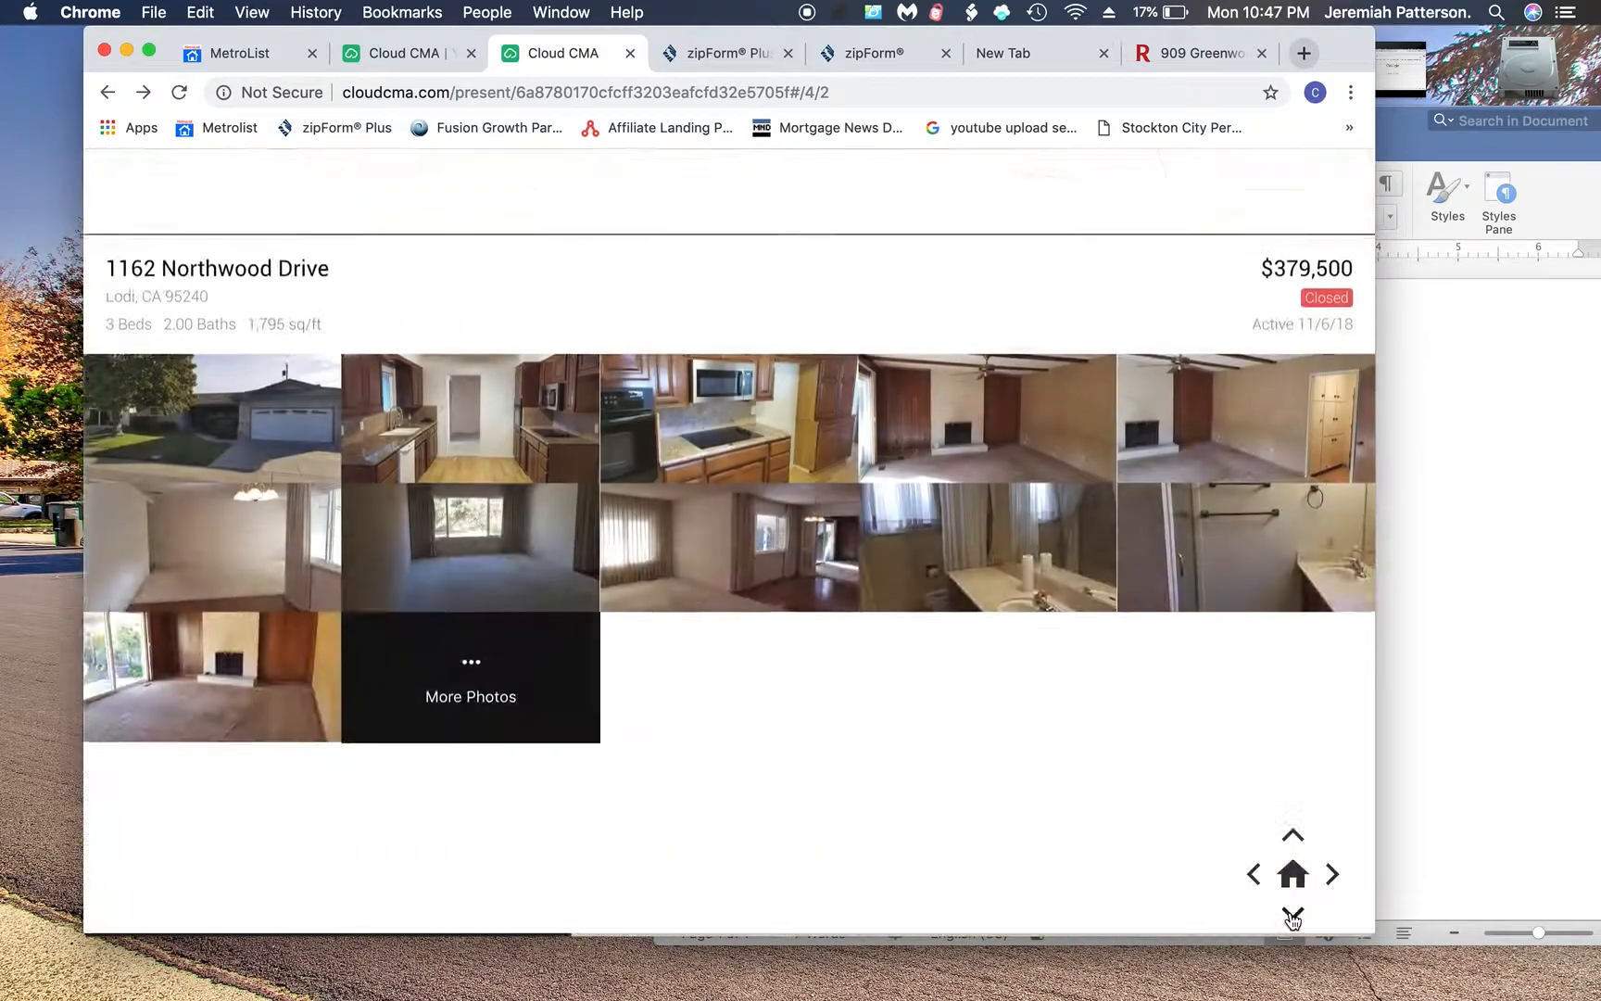
left_click(732, 350)
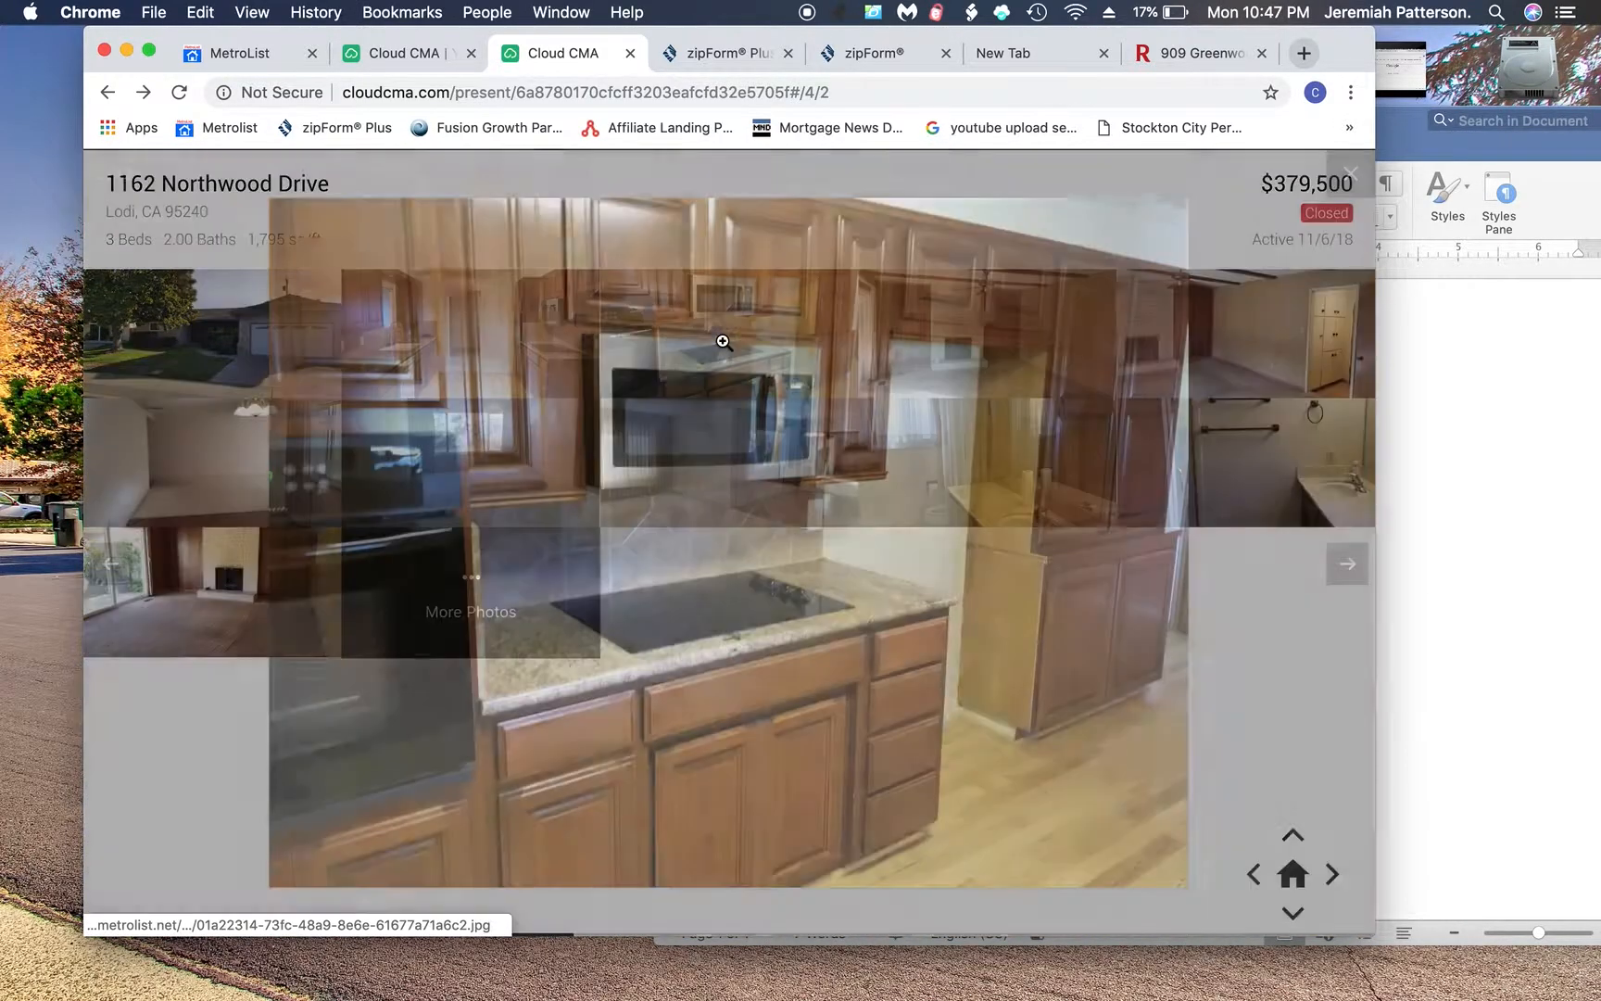
left_click(1350, 570)
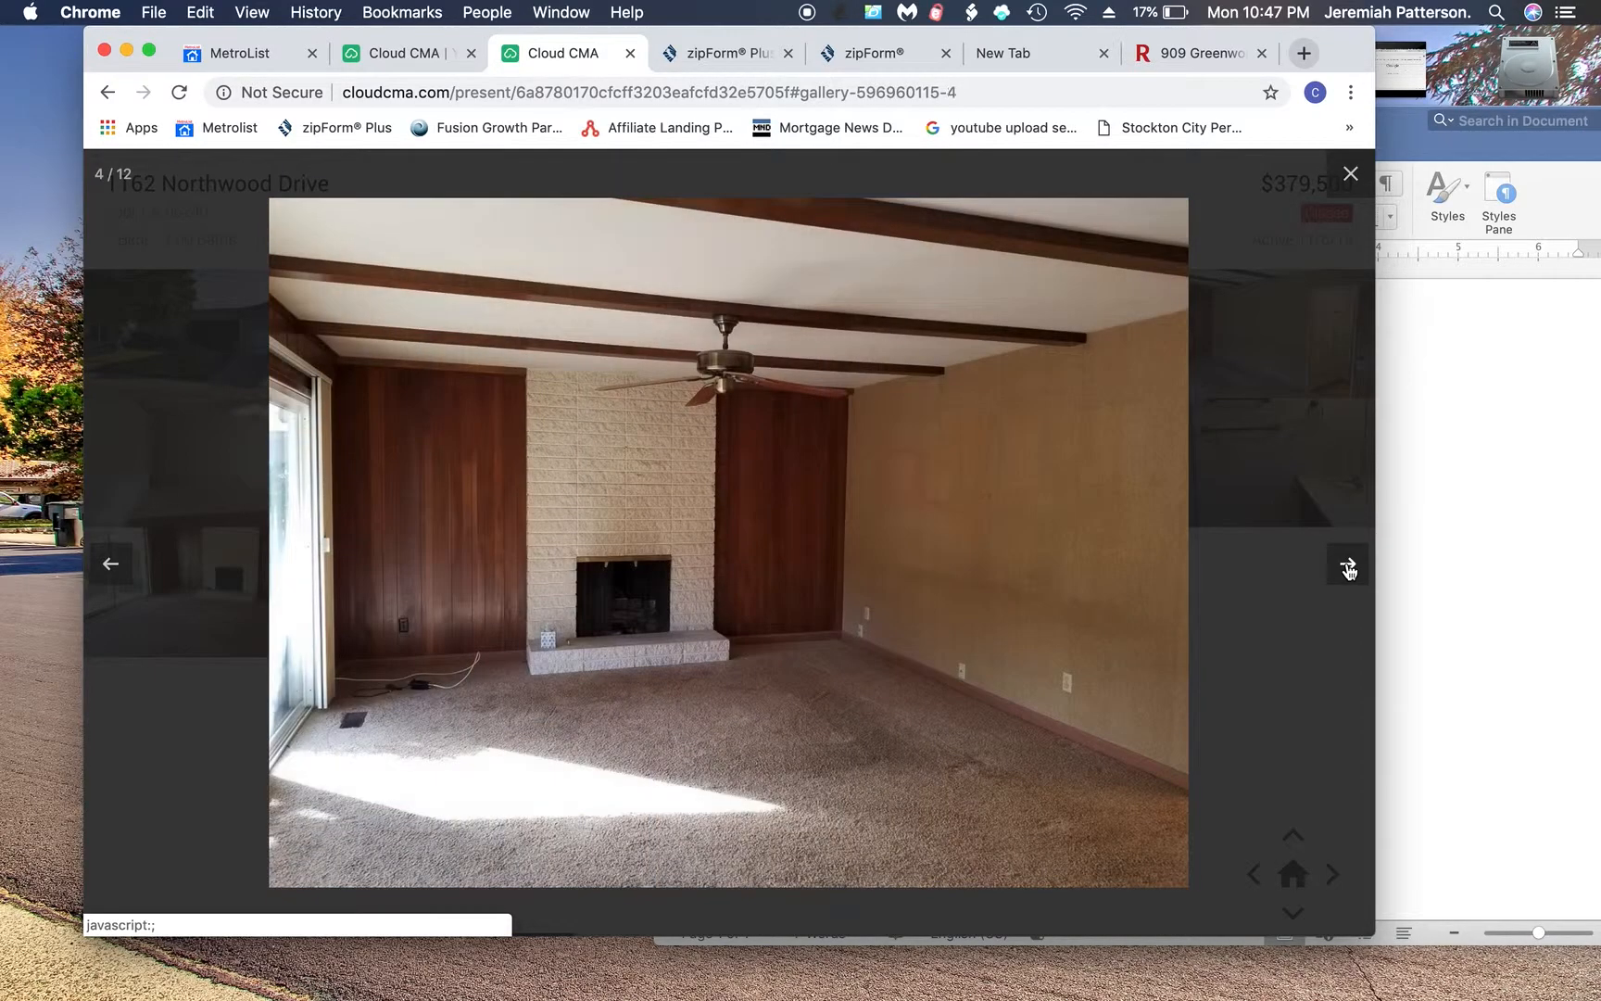
left_click(1350, 570)
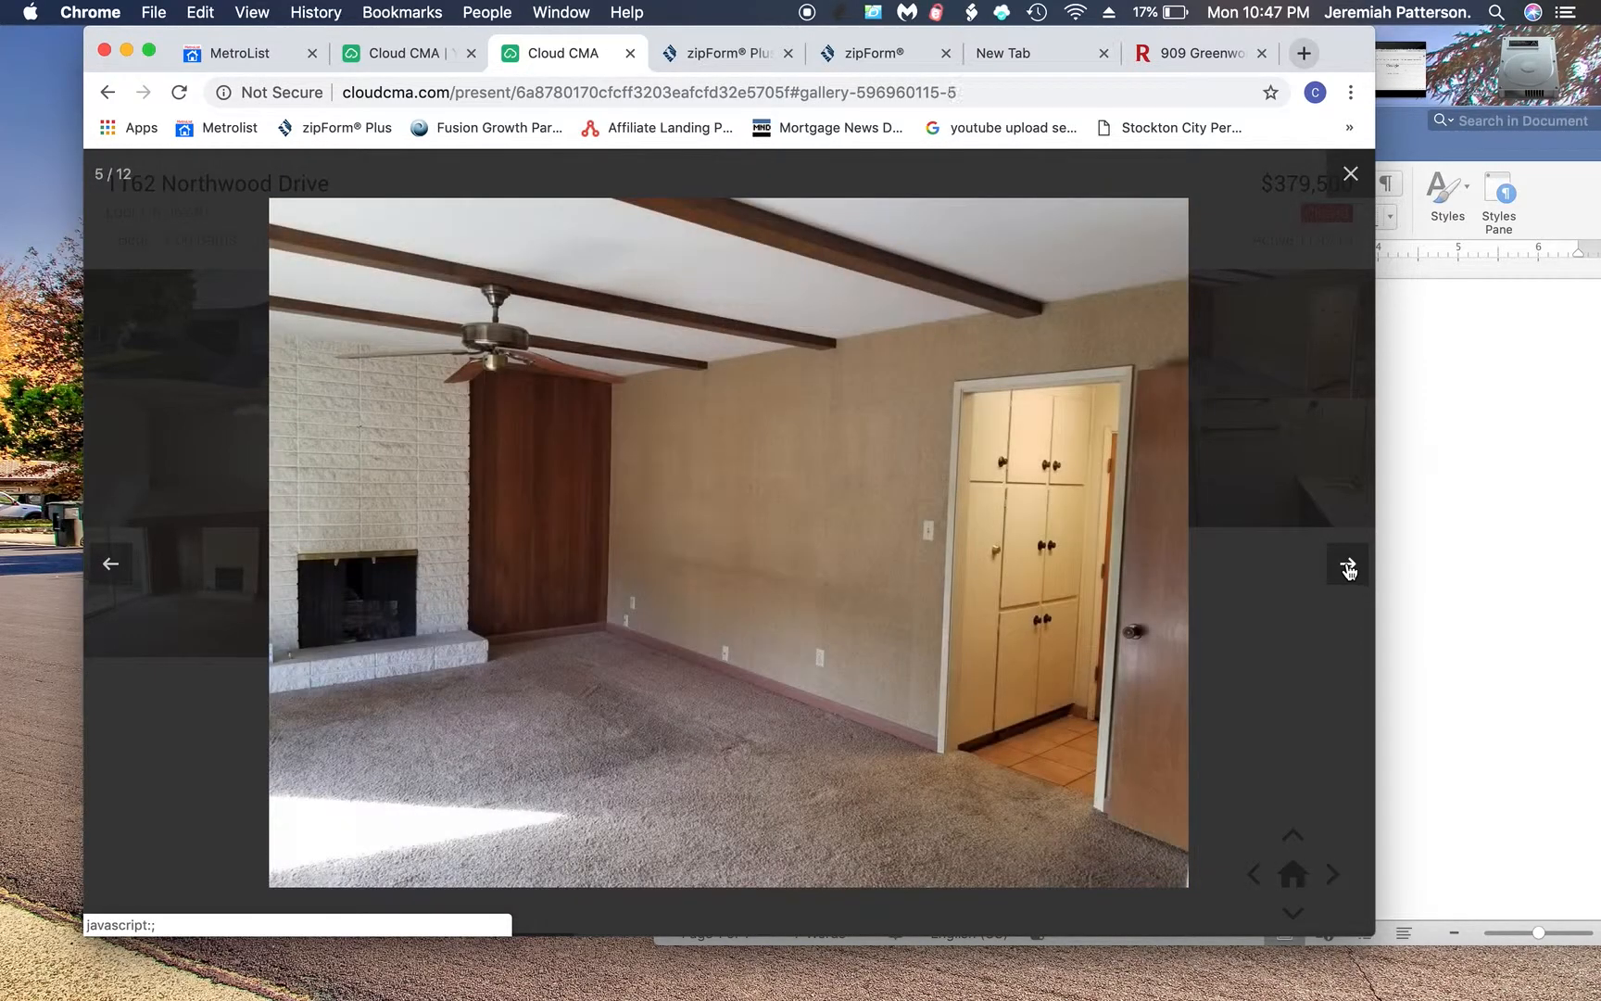
left_click(1350, 570)
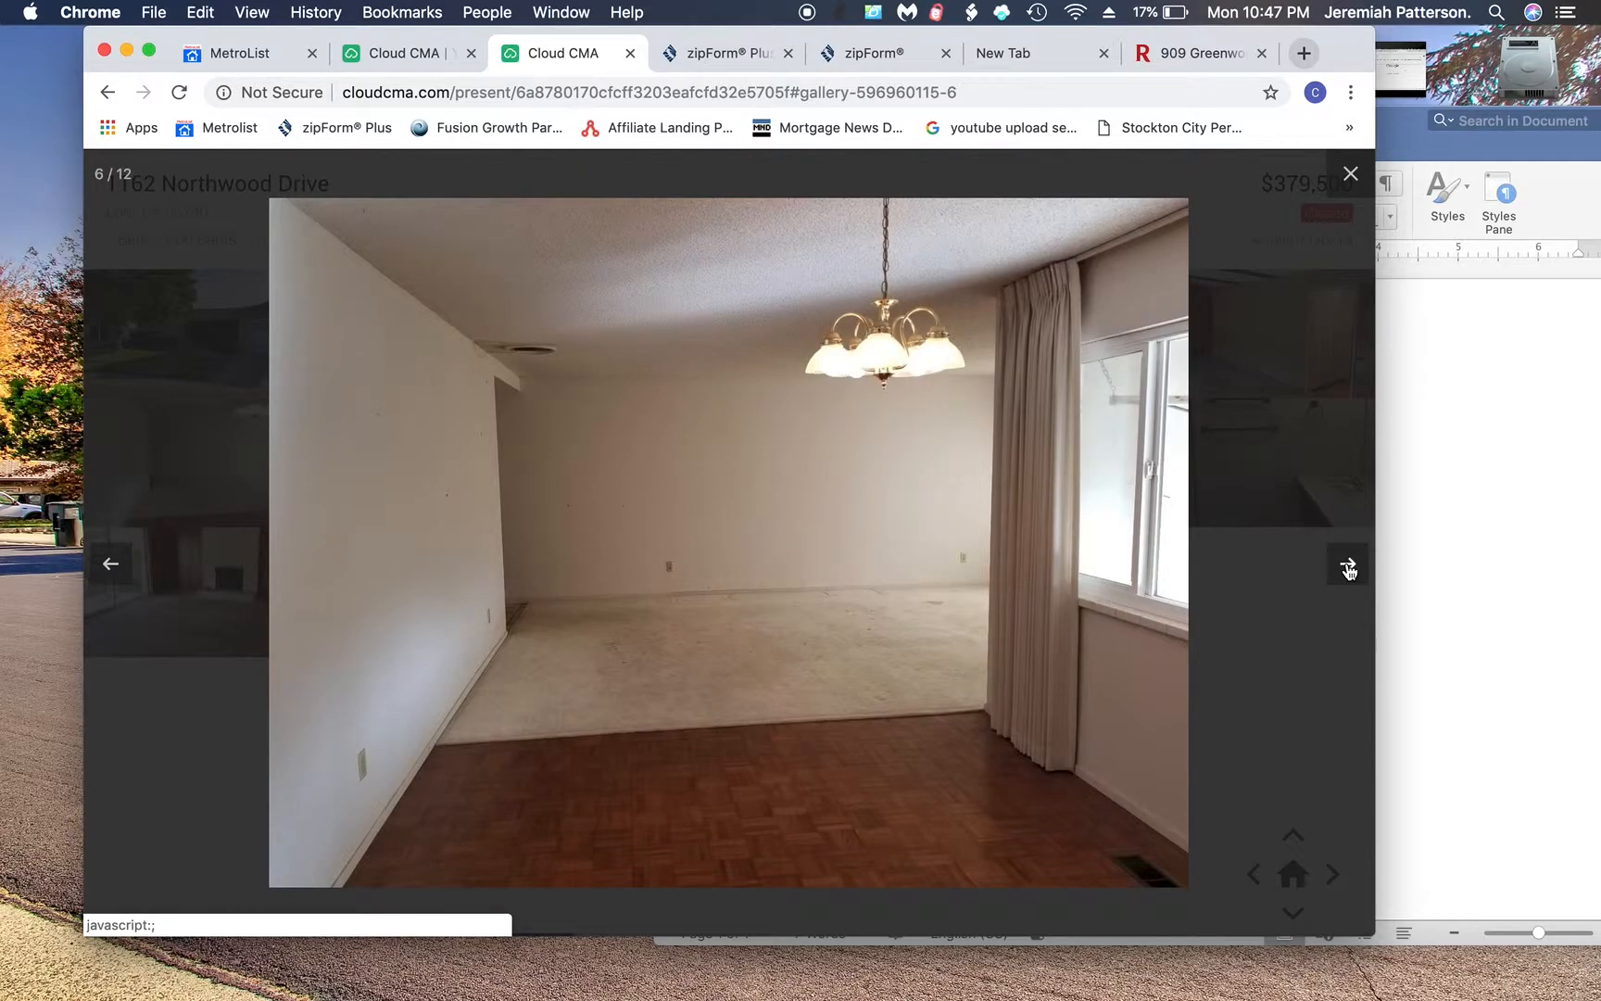
left_click(1350, 572)
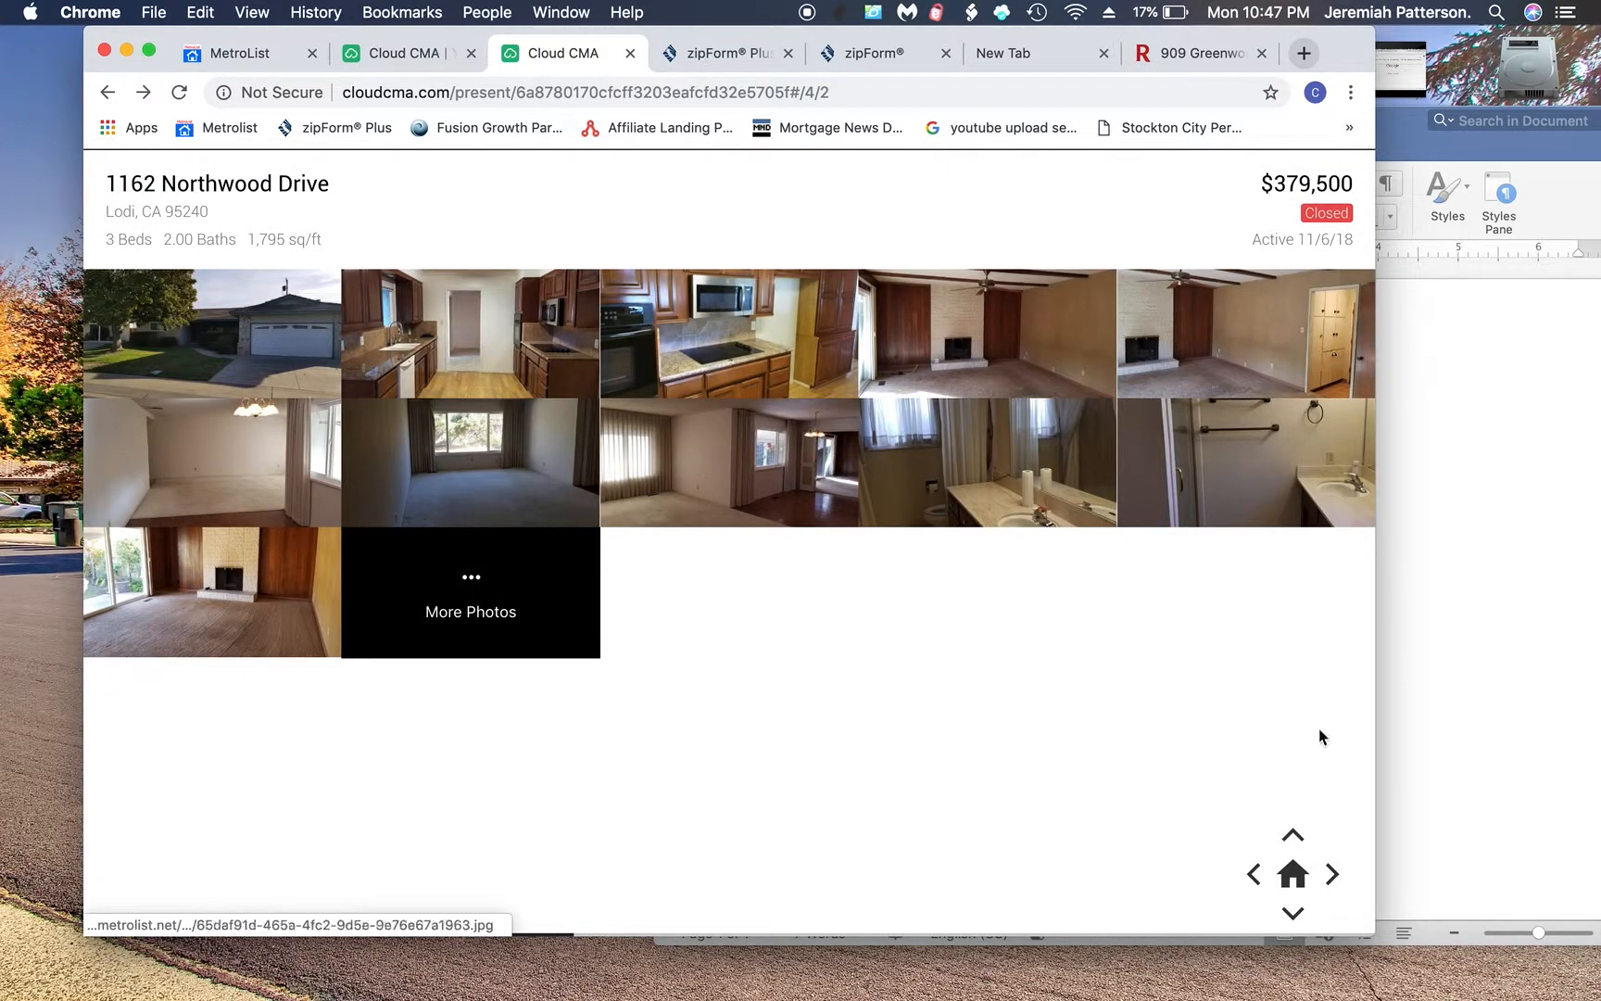
left_click(1294, 834)
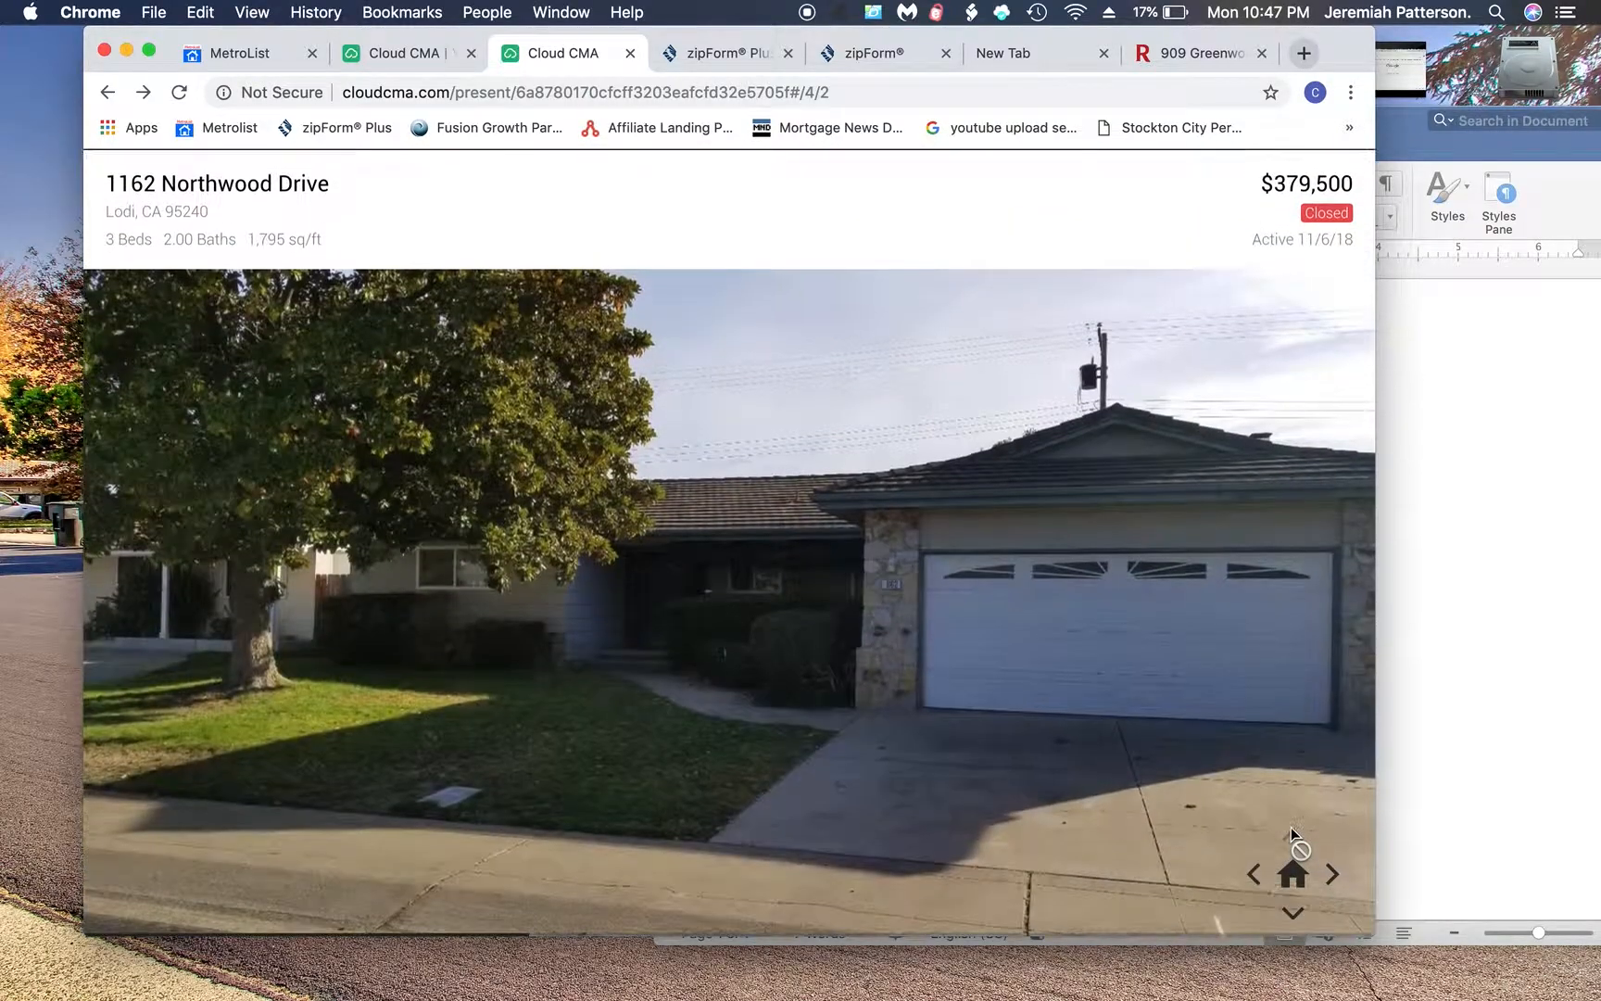